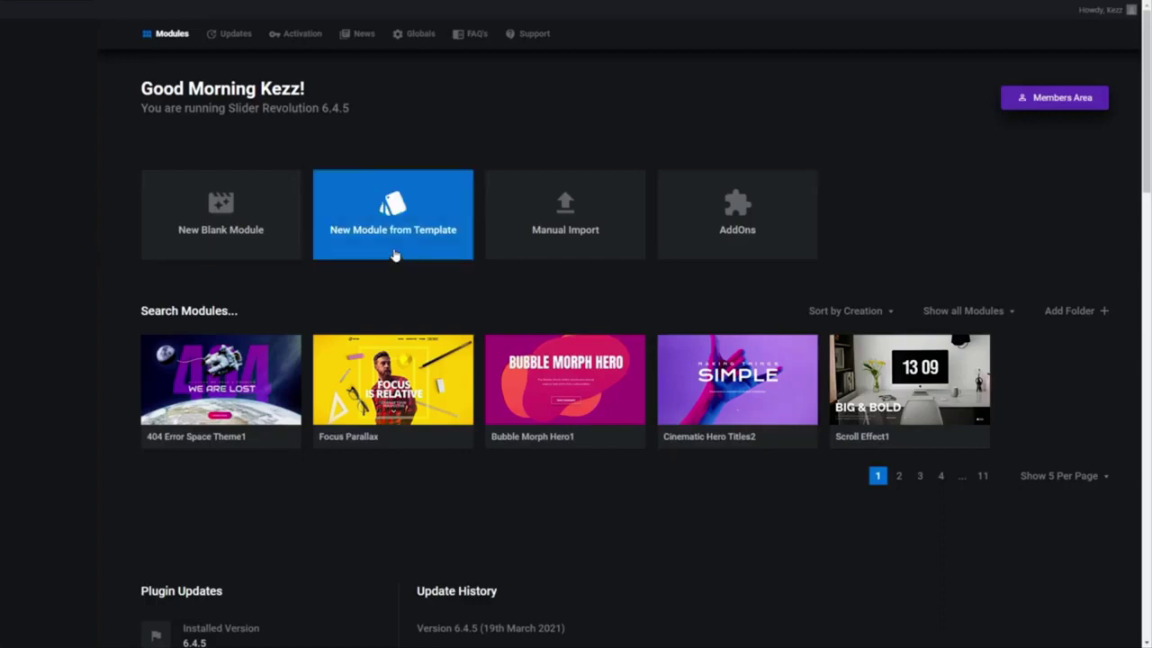
- Filter the template library to Carousel templates and open the Traveller Carousel Template's details
click(394, 253)
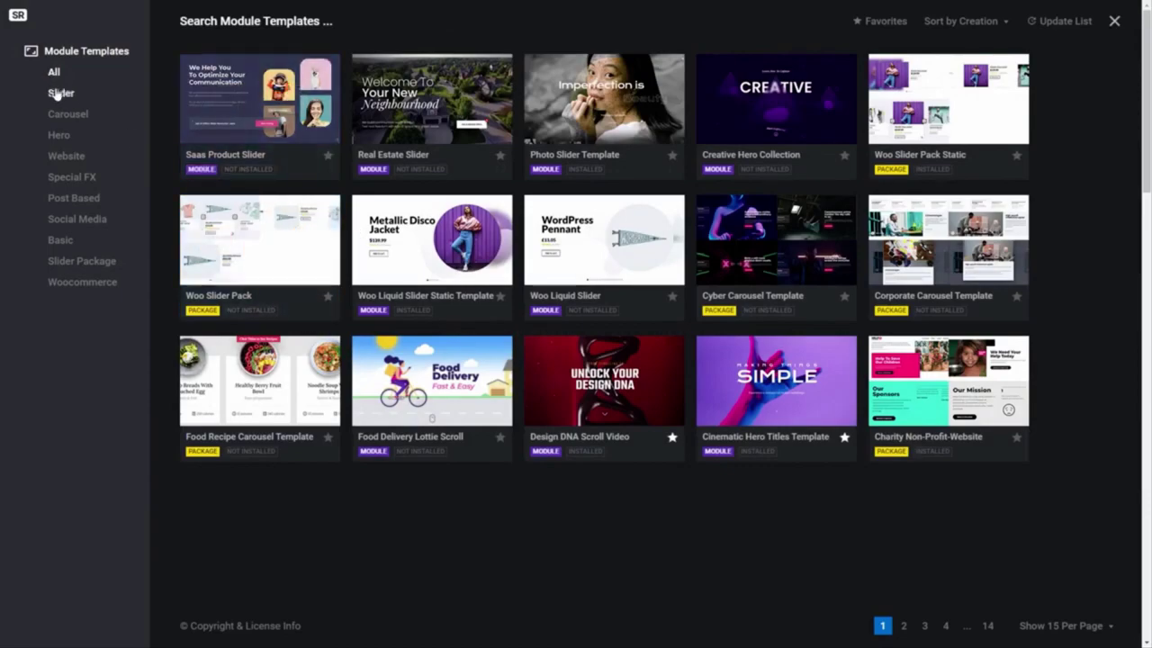
click(59, 95)
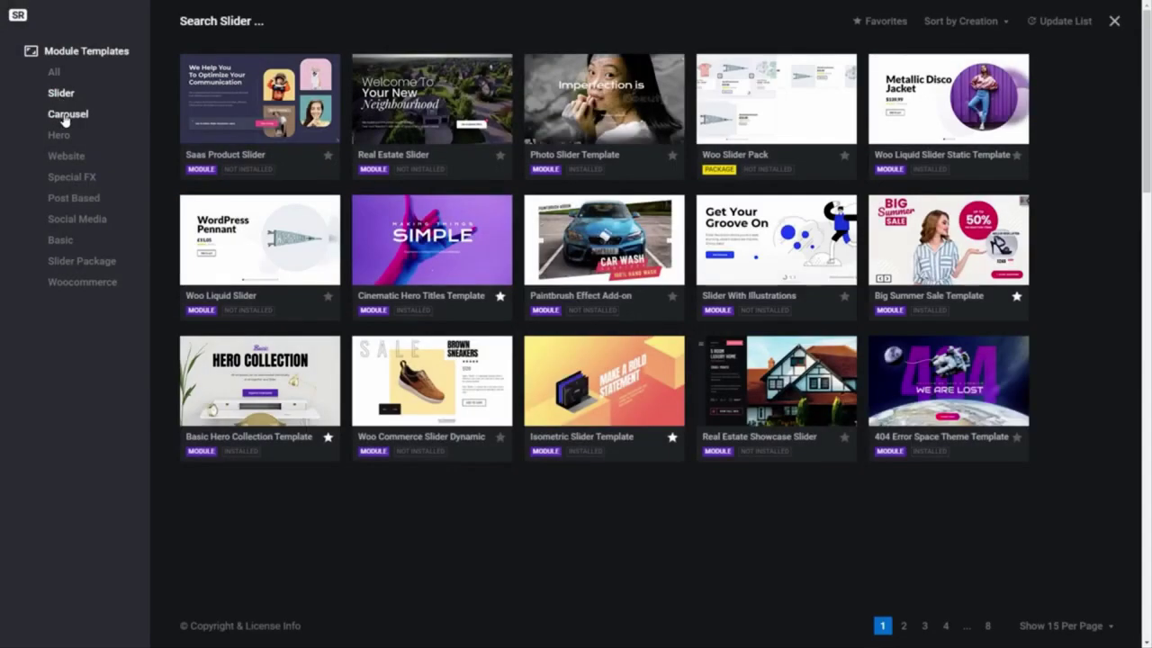
click(65, 117)
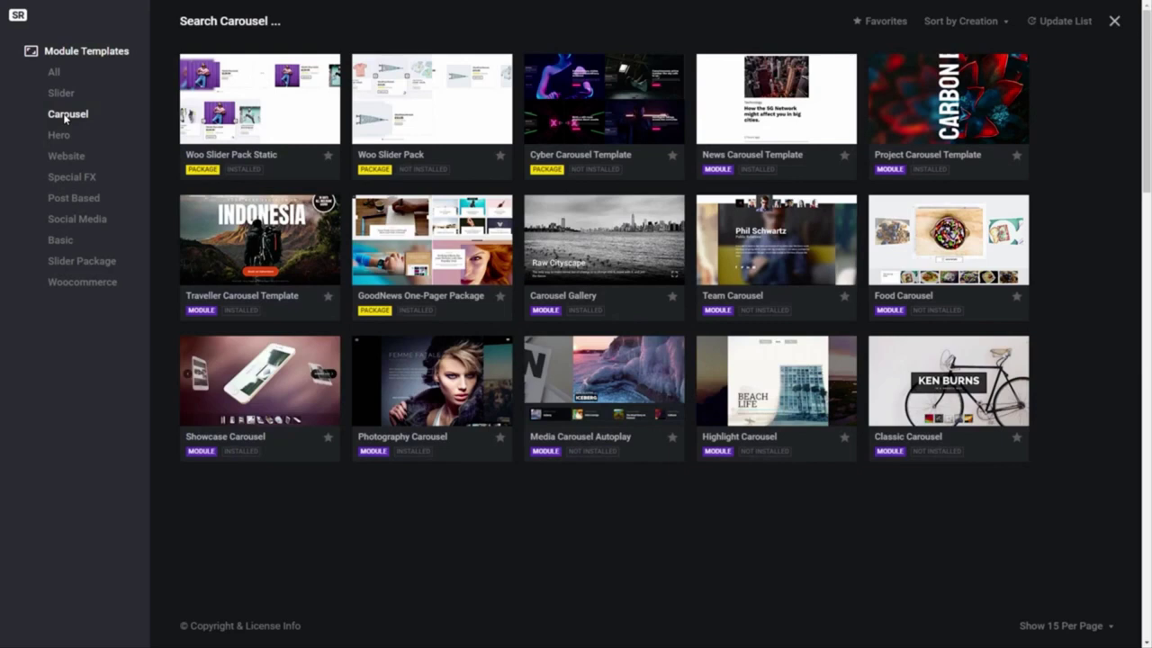
mouse_move(252, 255)
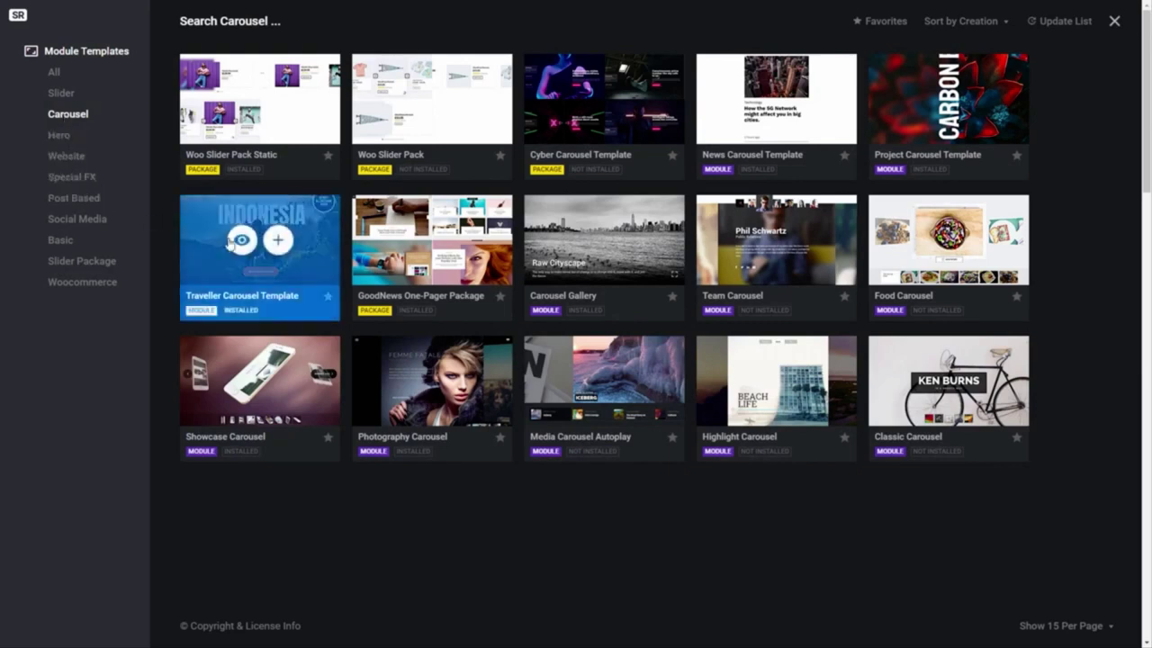
click(277, 246)
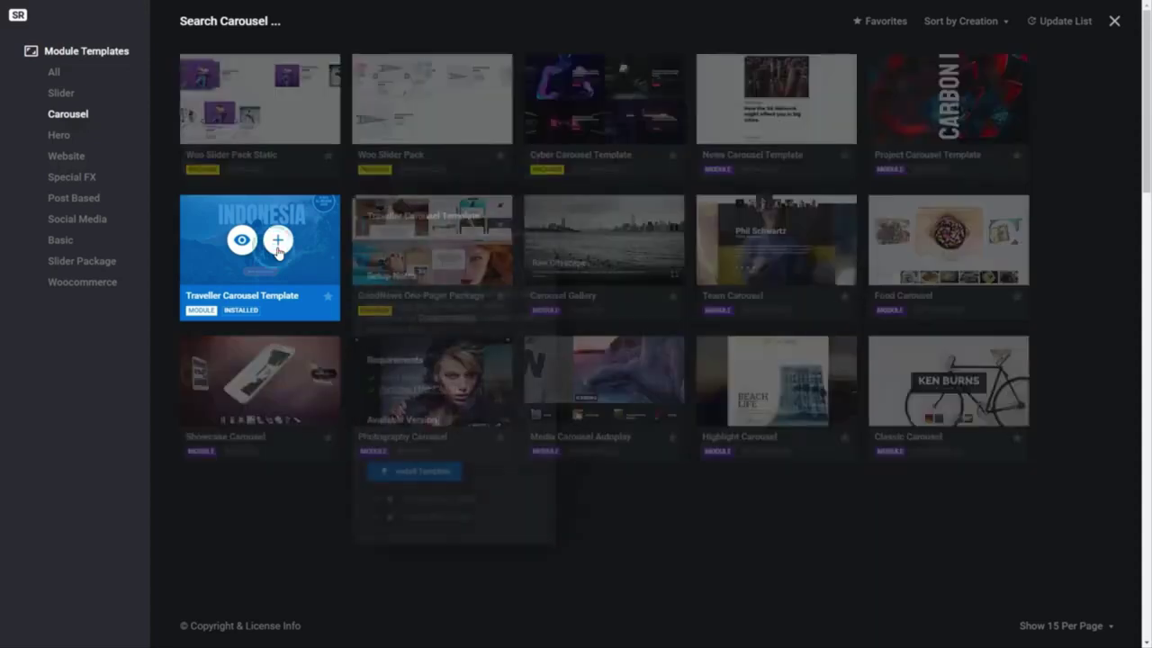
- Install the Traveller Carousel Template and open Traveller Carousel1, dismissing the Global Color Skin notice
click(415, 474)
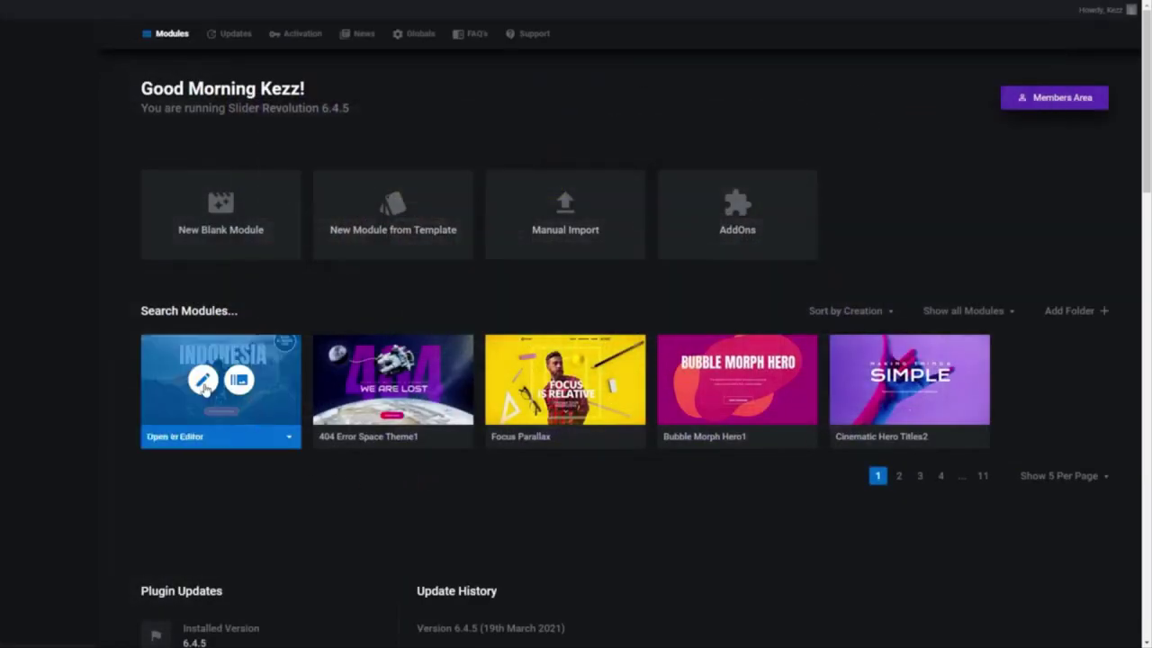
click(205, 393)
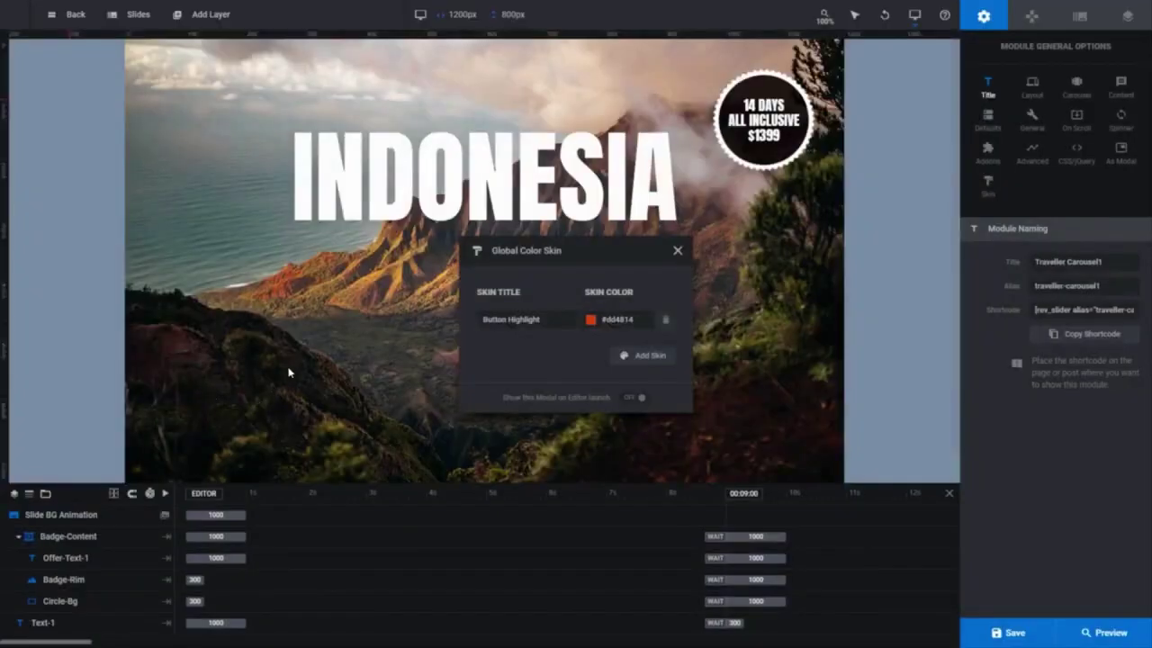
click(676, 253)
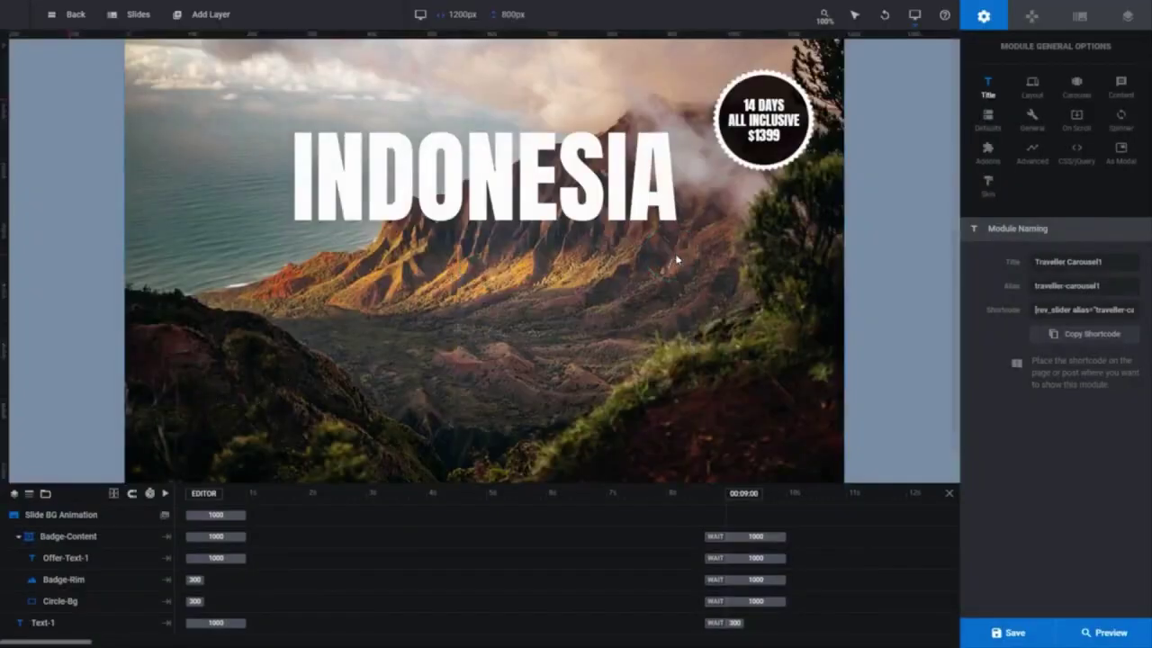
mouse_move(140, 28)
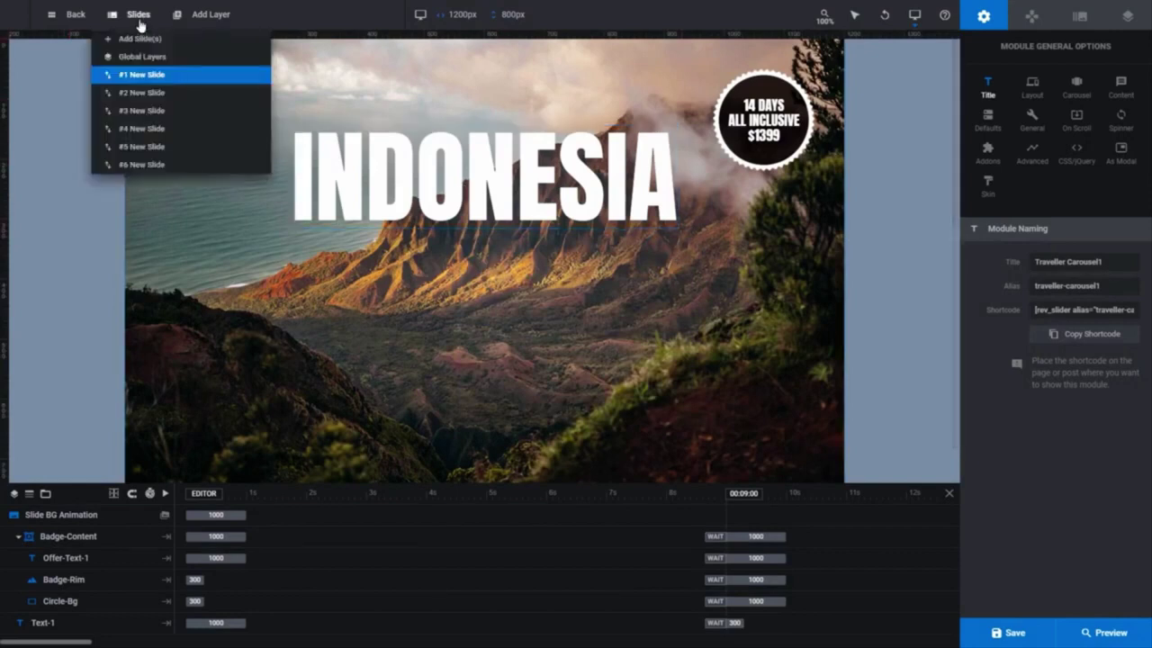
mouse_move(146, 94)
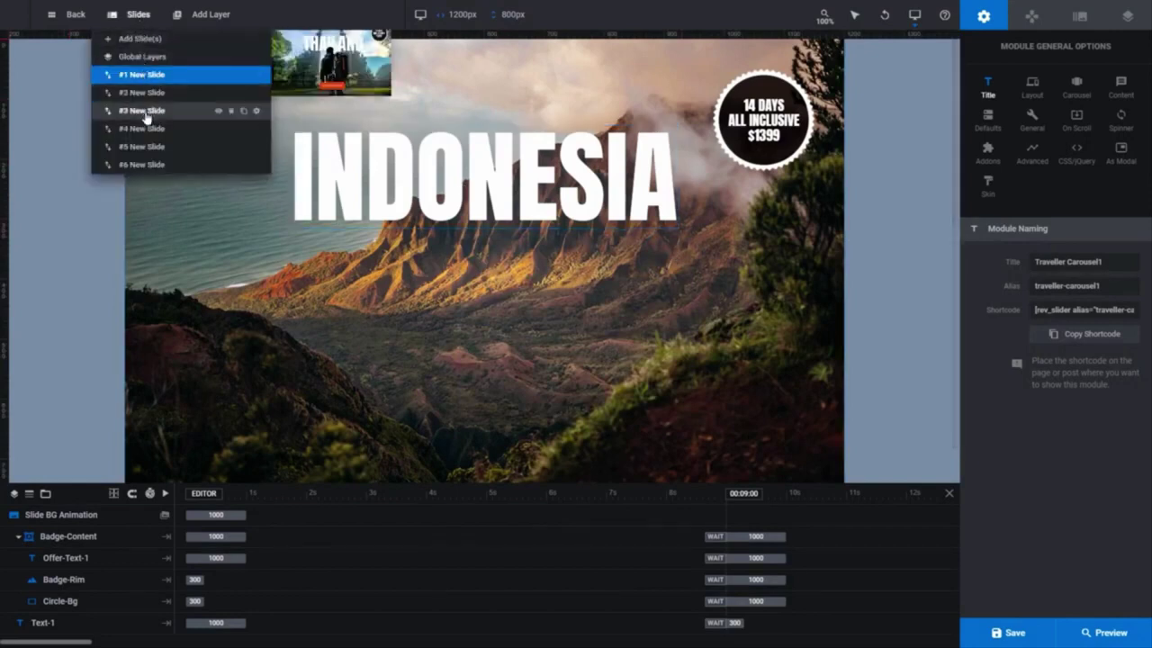
mouse_move(149, 168)
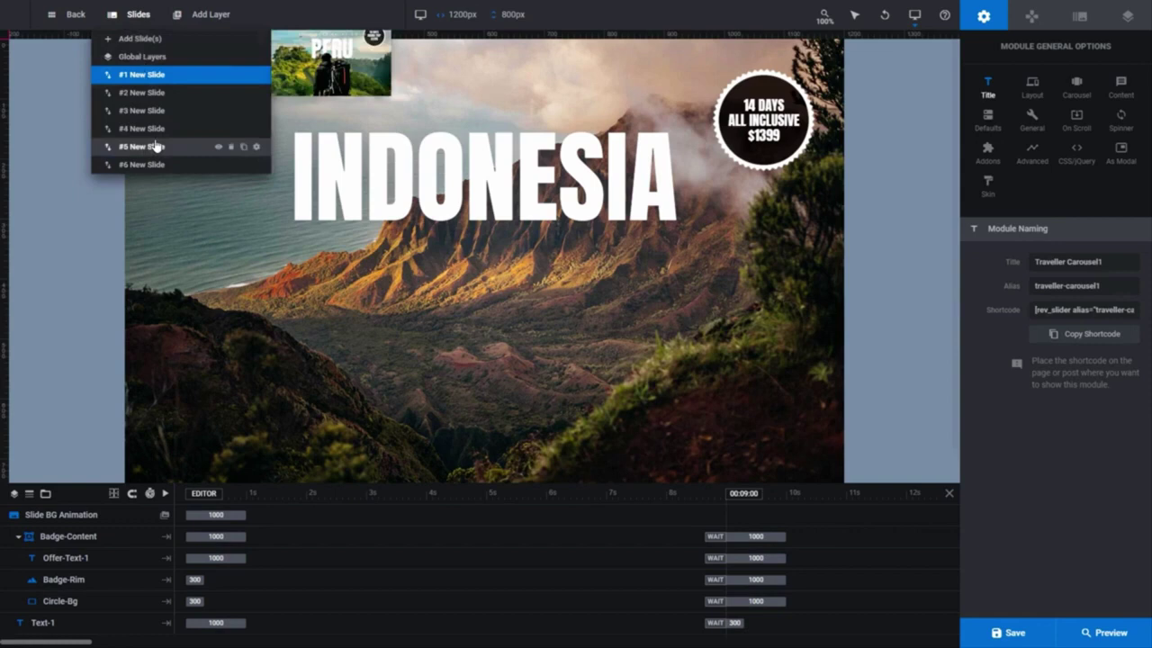
mouse_move(180, 82)
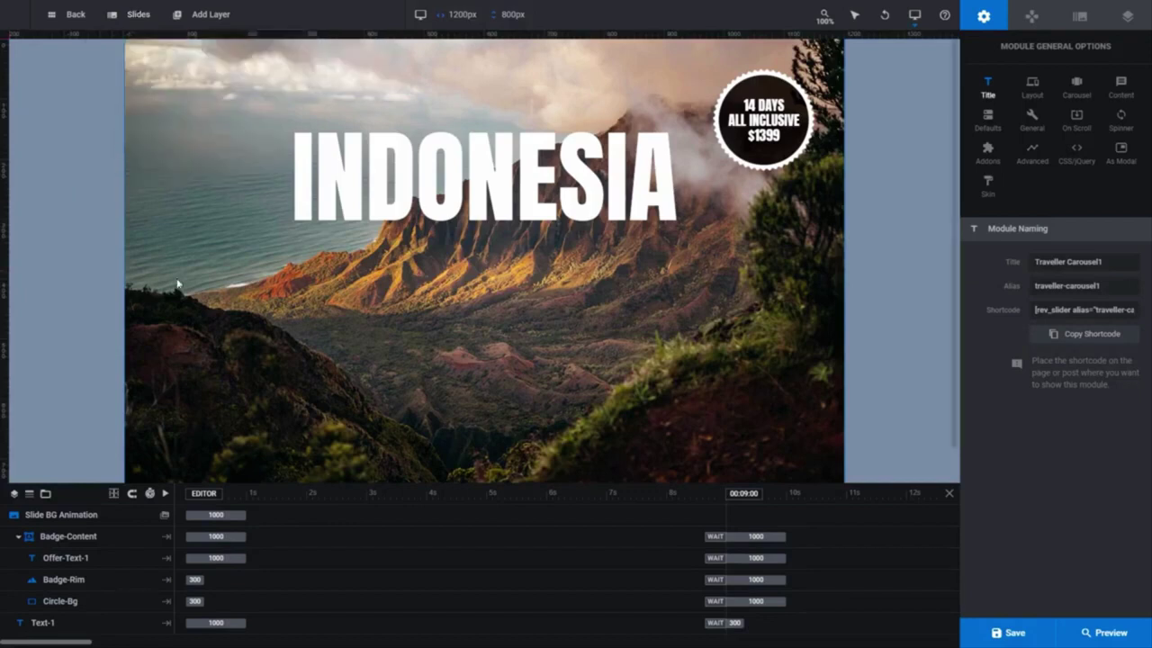
- Preview the carousel and swipe from Indonesia past Norway and Thailand to the Iceland slide
click(112, 517)
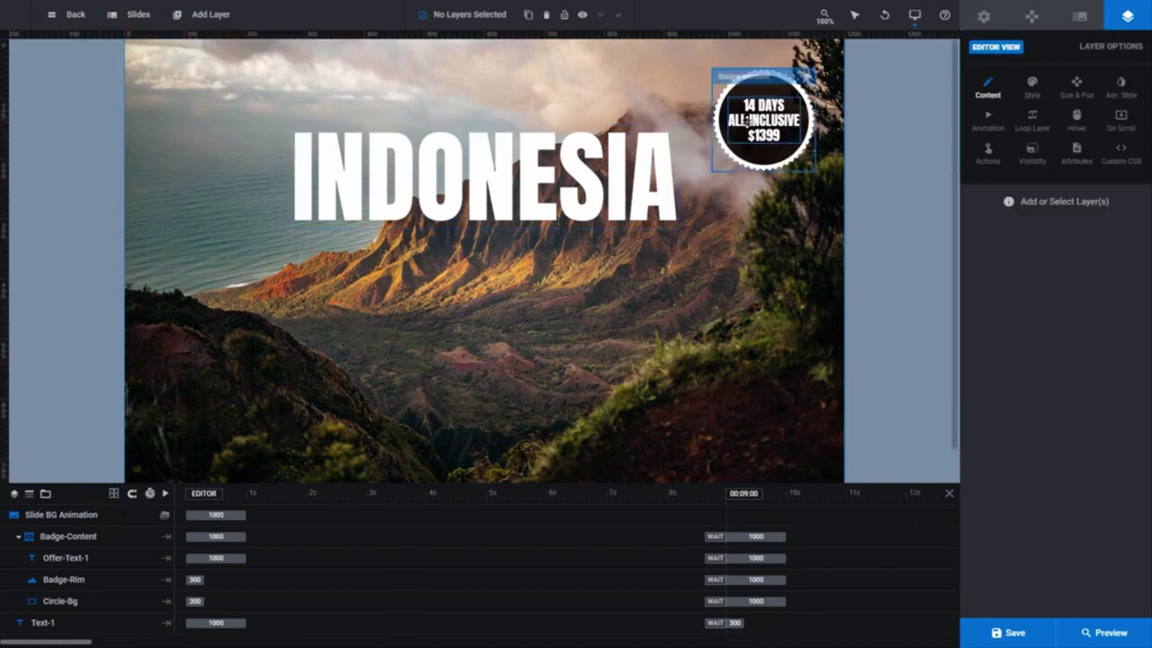
click(1107, 633)
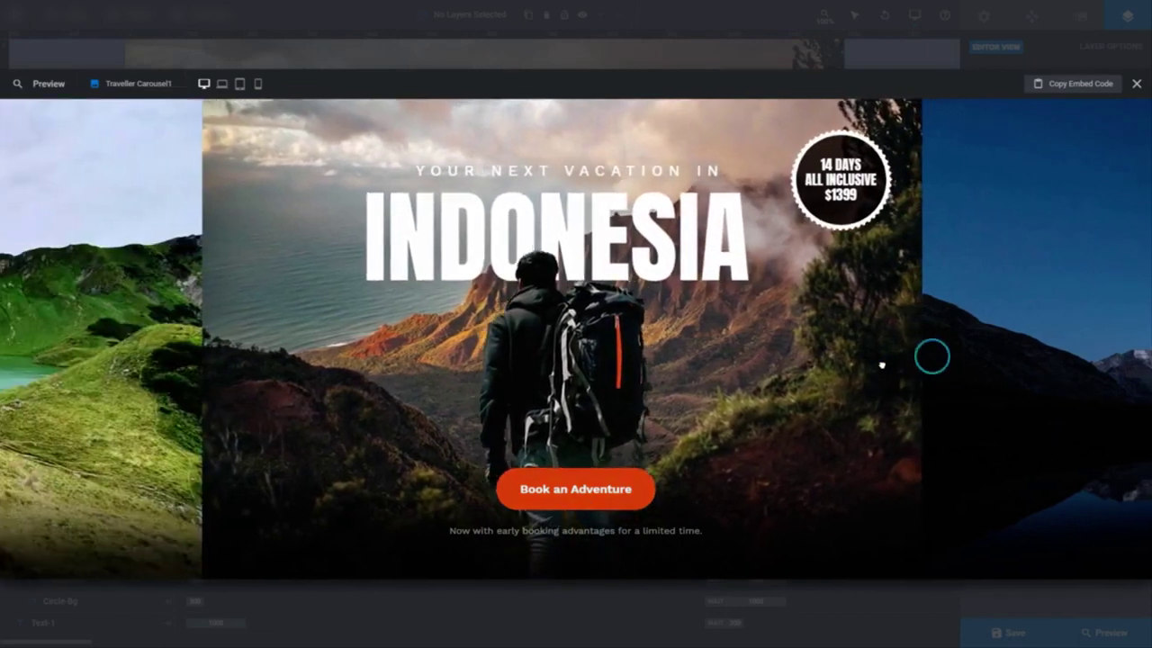
drag(882, 365, 417, 390)
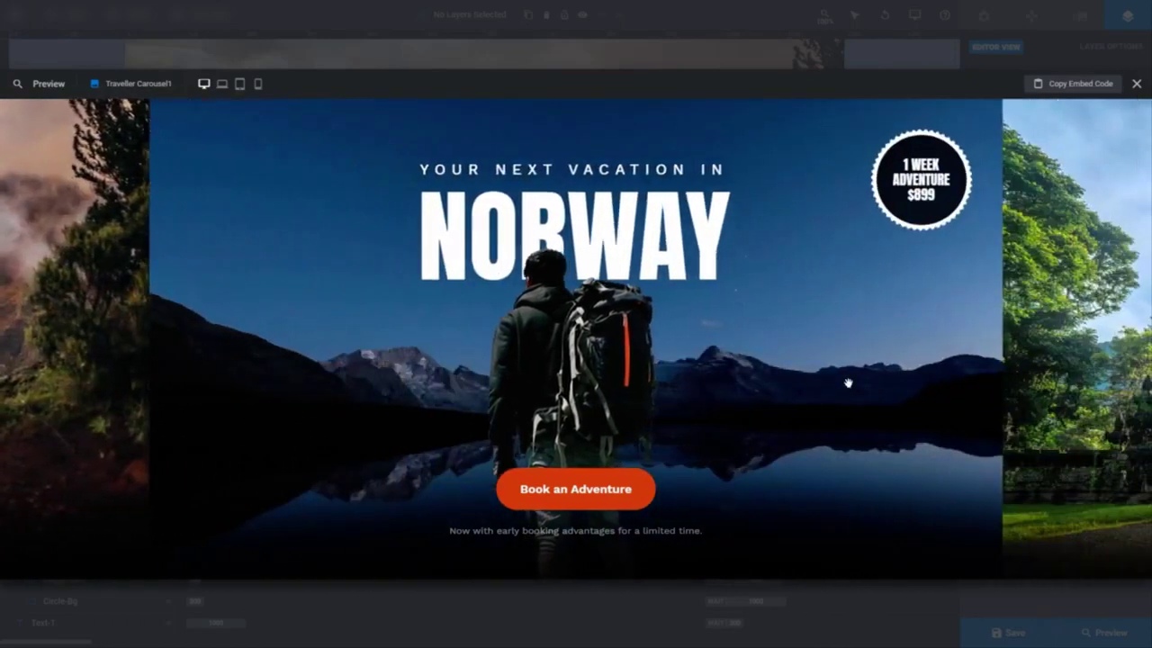
drag(913, 381, 172, 432)
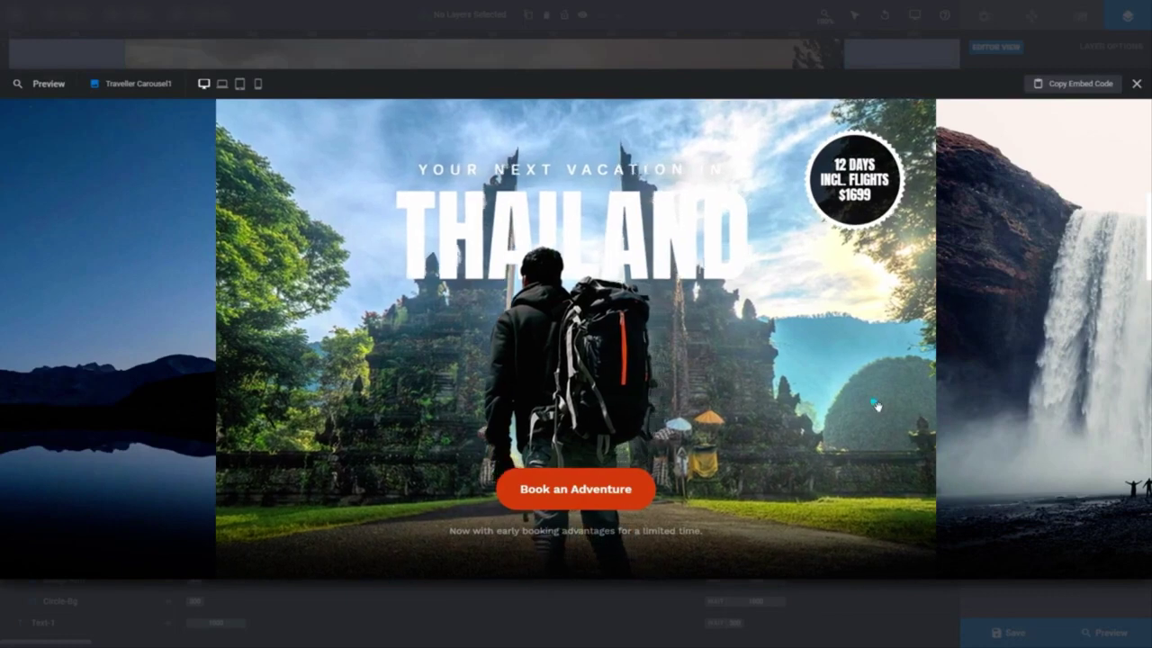
drag(888, 404, 135, 438)
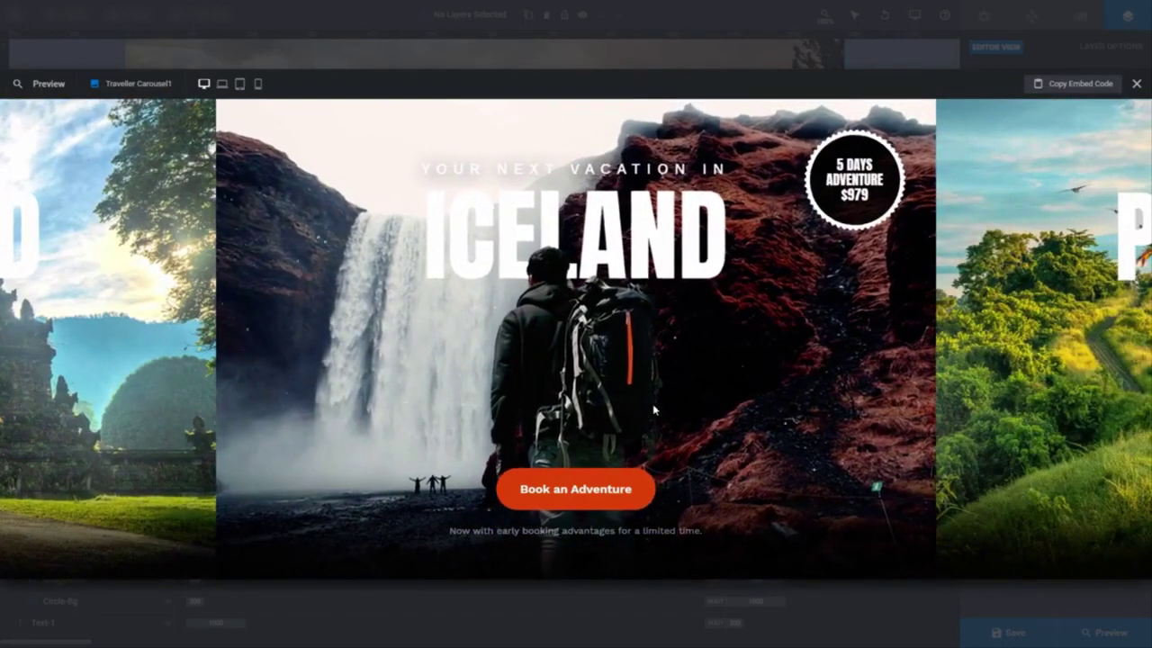
- Close the preview and view the Global Layers, then the Norway slide (#2 New Slide)
click(1136, 85)
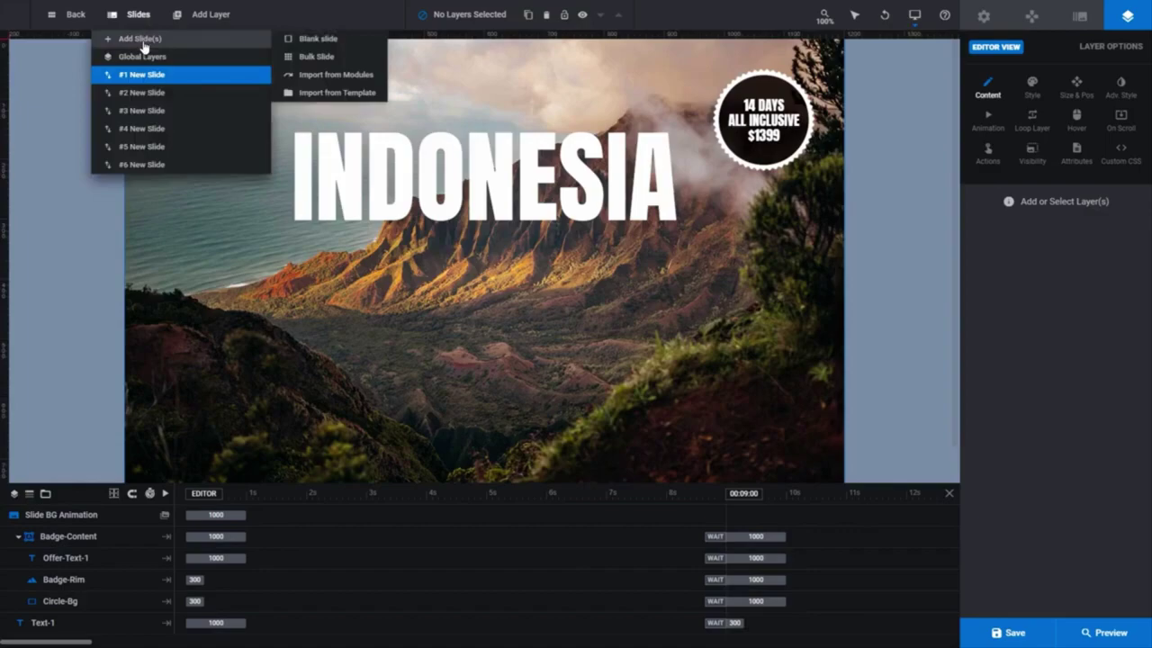
click(181, 60)
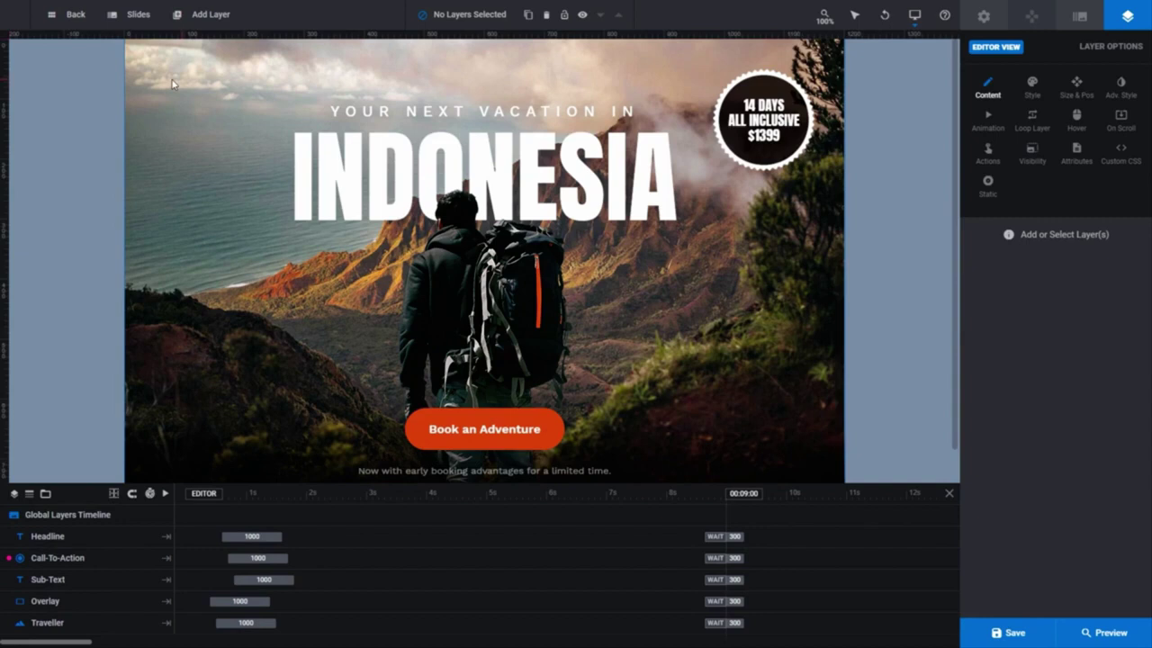
mouse_move(143, 21)
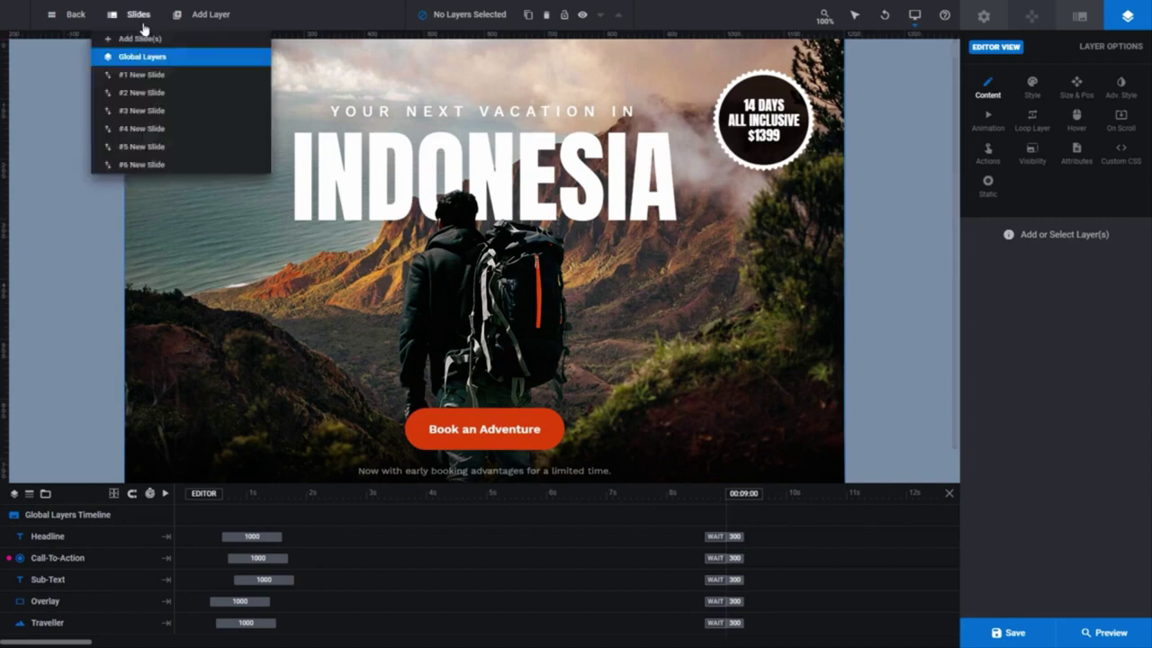
click(170, 93)
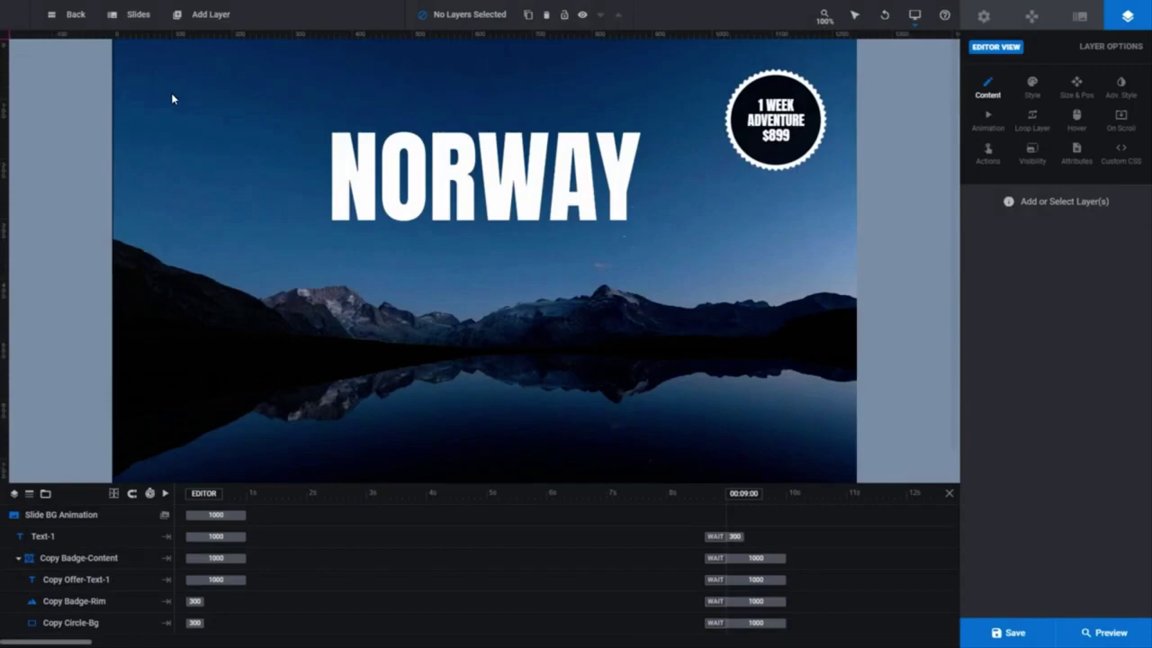
- Return to the Global Layers, then back to the Indonesia slide (#1 New Slide)
mouse_move(143, 18)
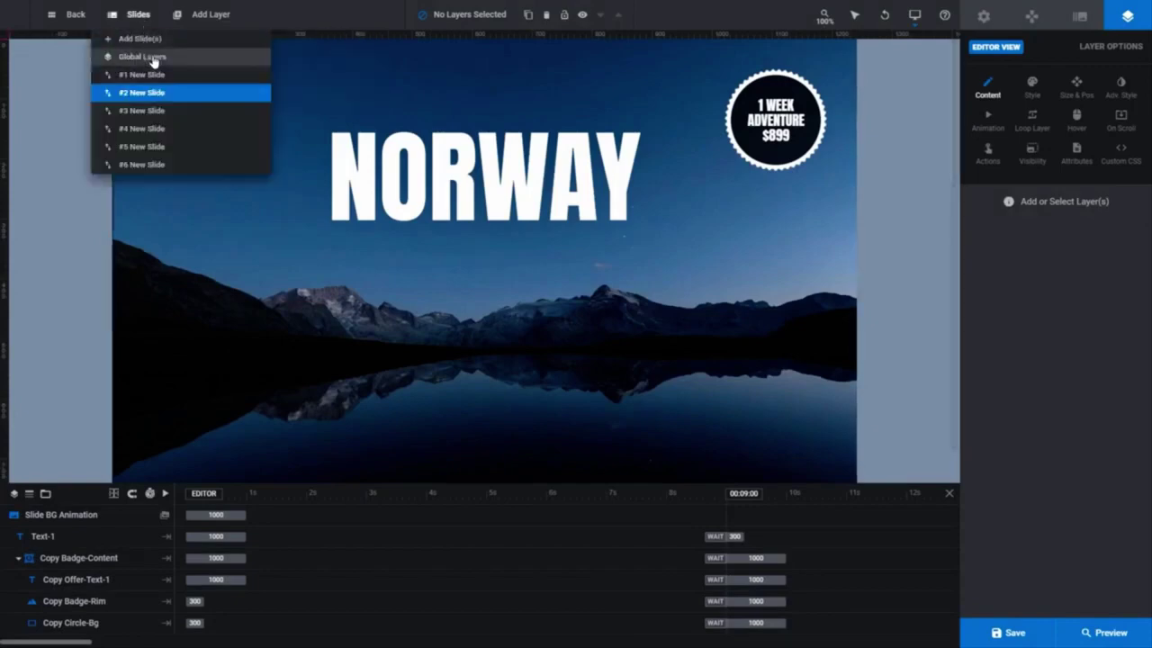
click(142, 56)
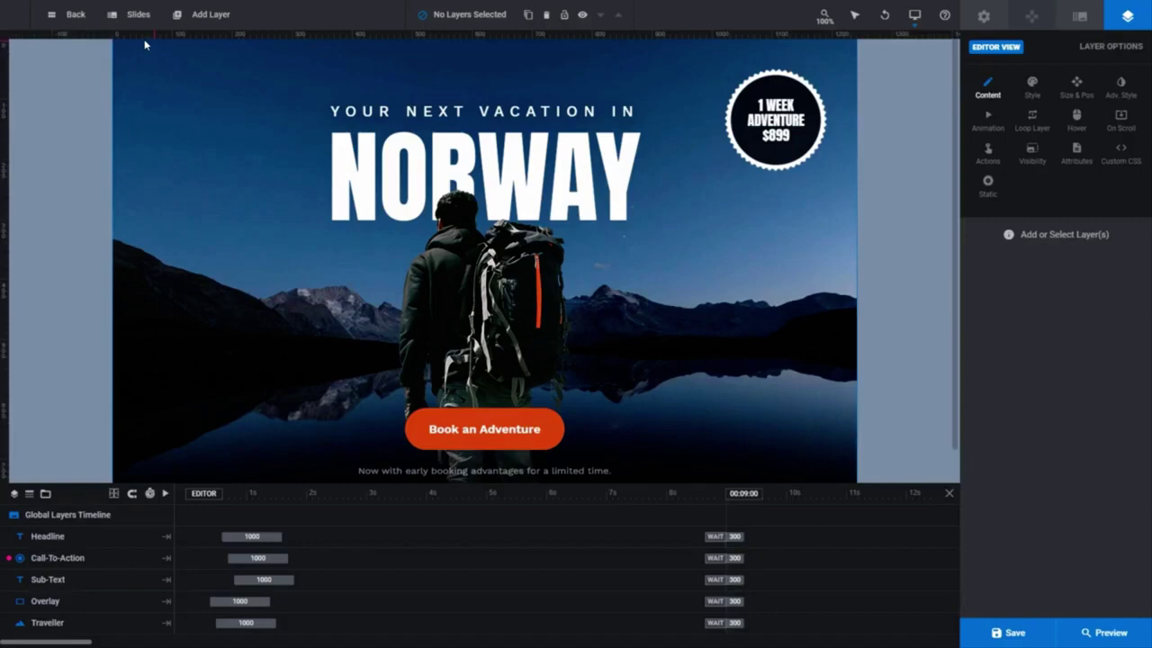
mouse_move(140, 16)
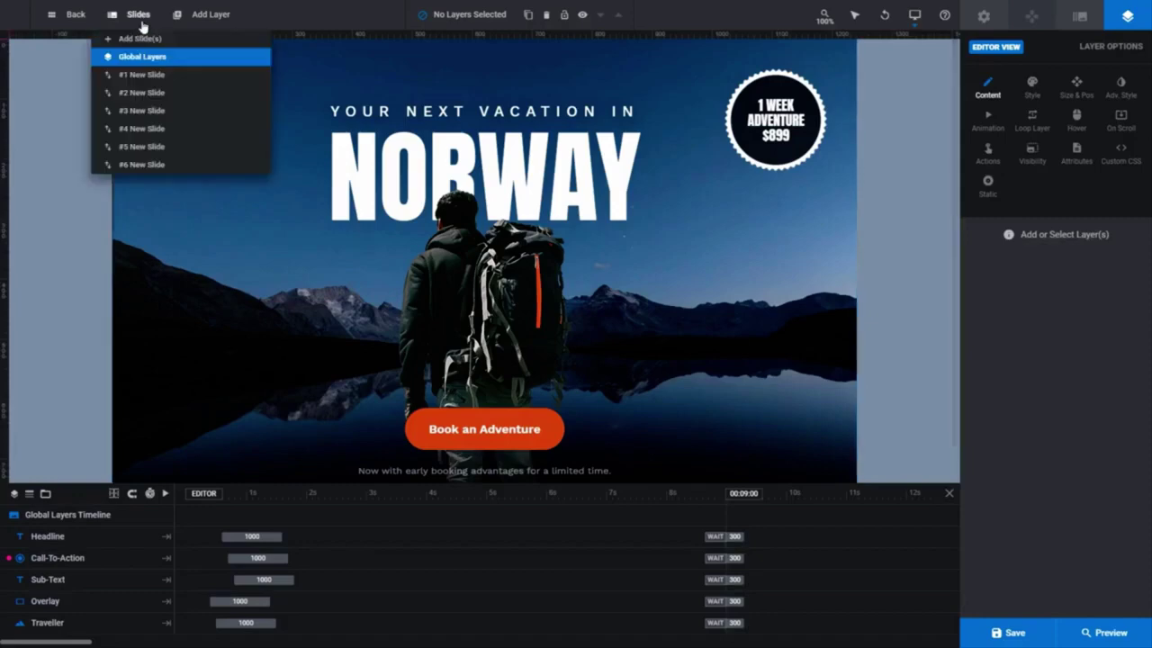
click(177, 76)
mouse_move(139, 16)
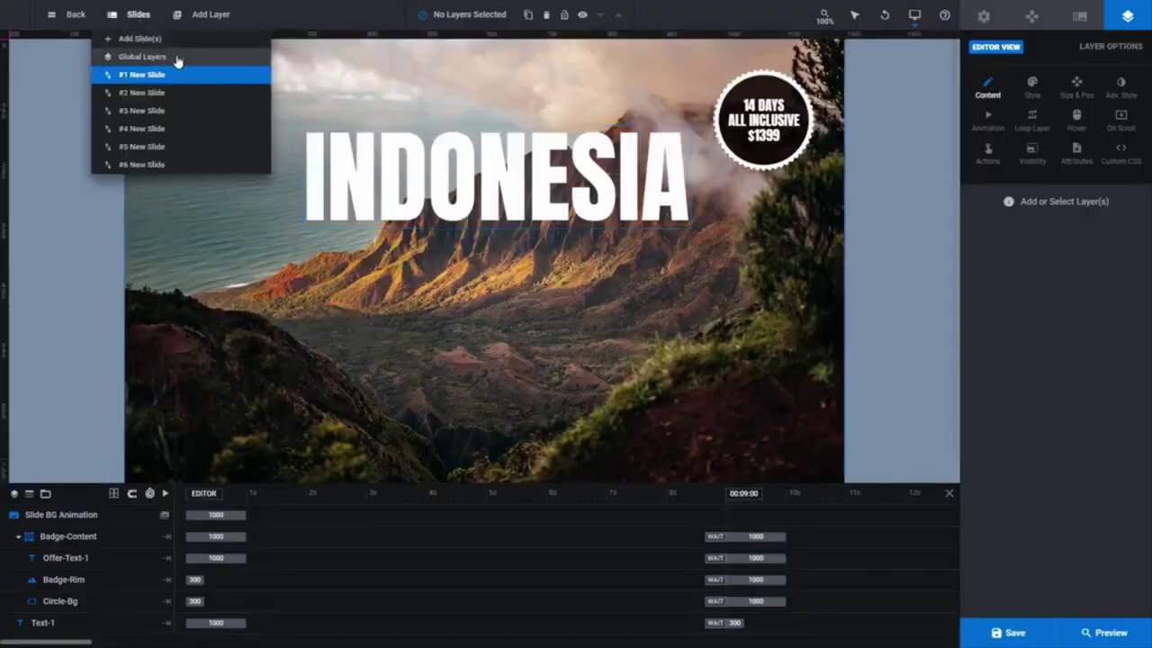
click(178, 57)
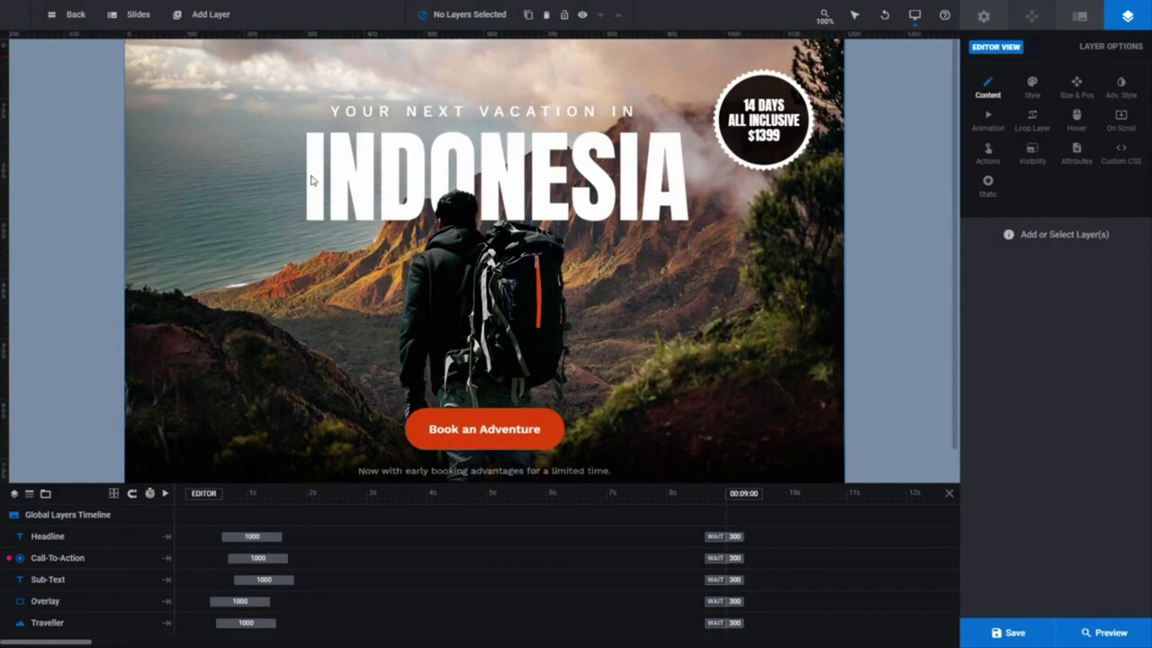
click(364, 184)
click(364, 181)
mouse_move(140, 18)
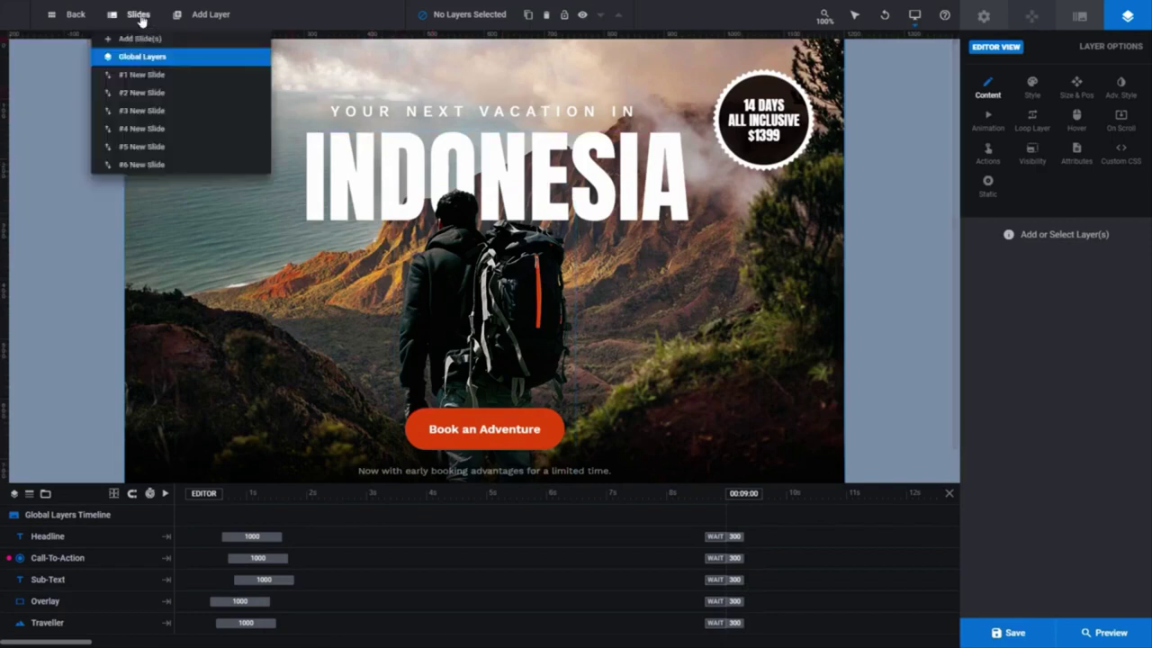
click(192, 77)
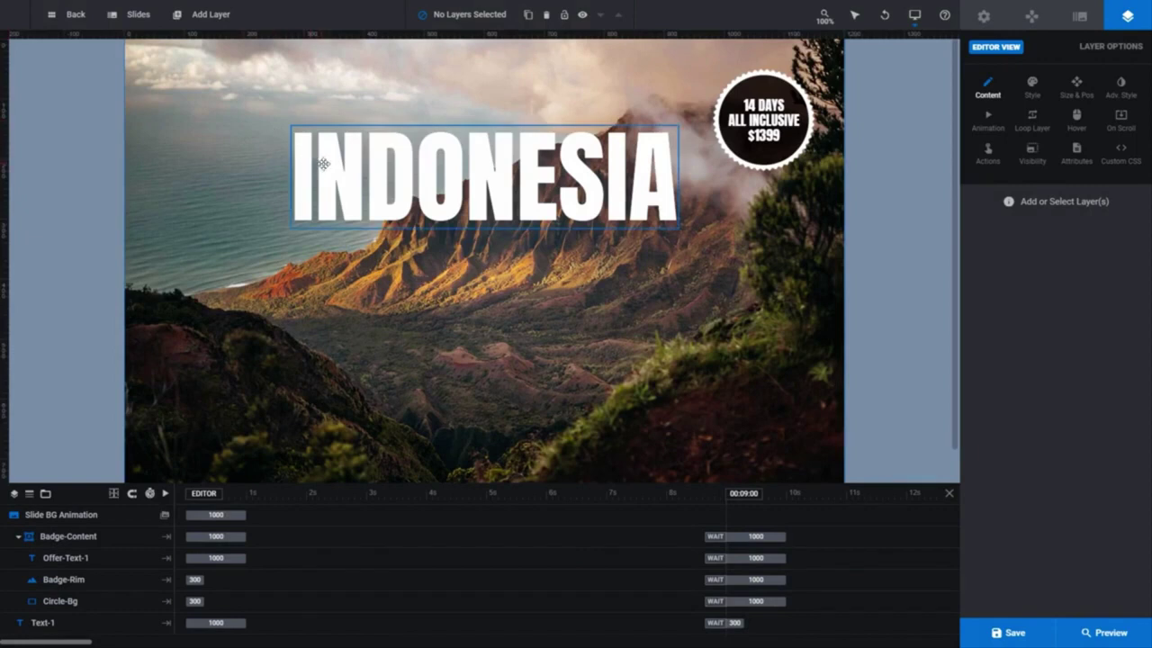
- Select the INDONESIA heading layer and rename it from Text-1 to Destination-Text
click(497, 181)
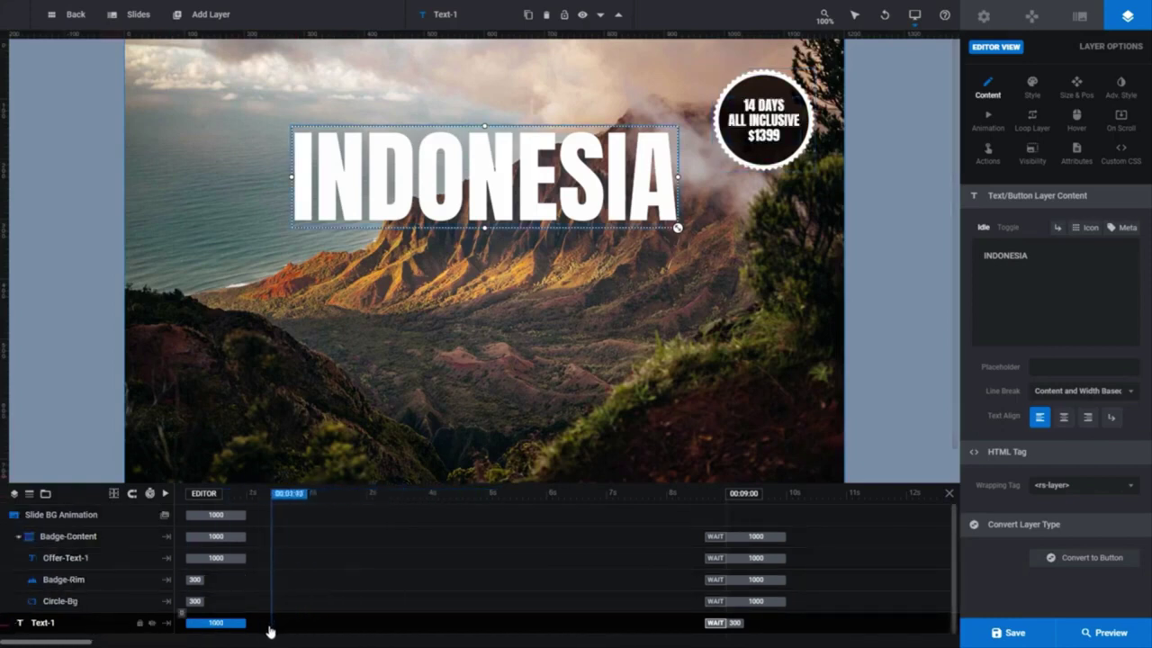
double_click(34, 622)
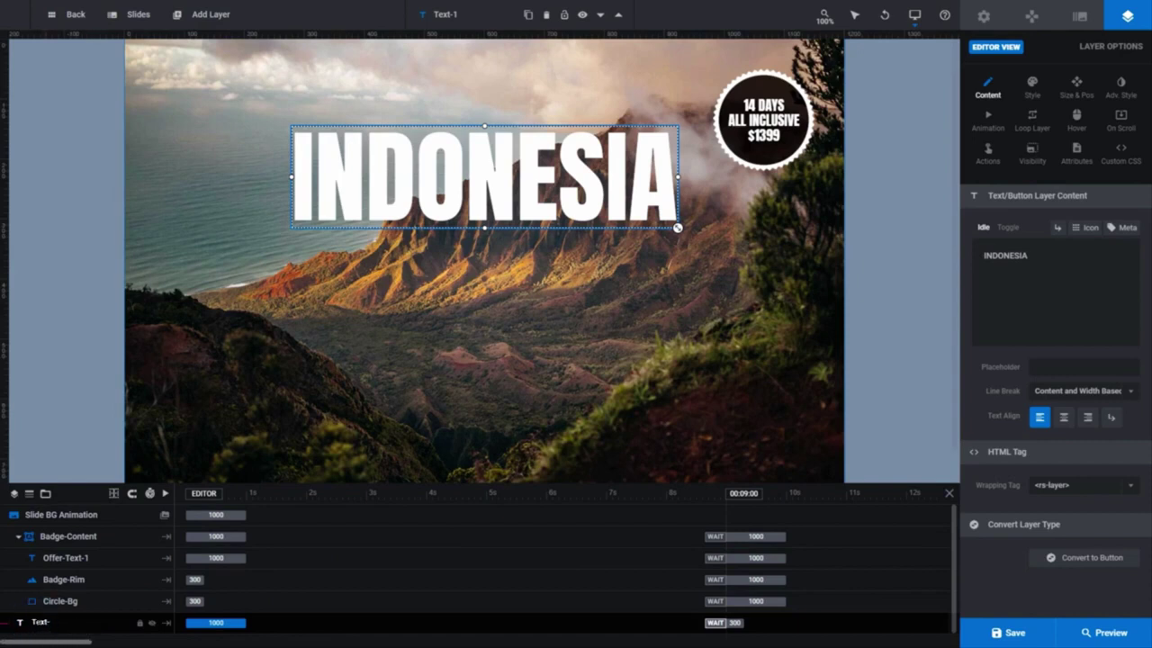
key(ctrl+a)
text(Destination Text)
key(Return)
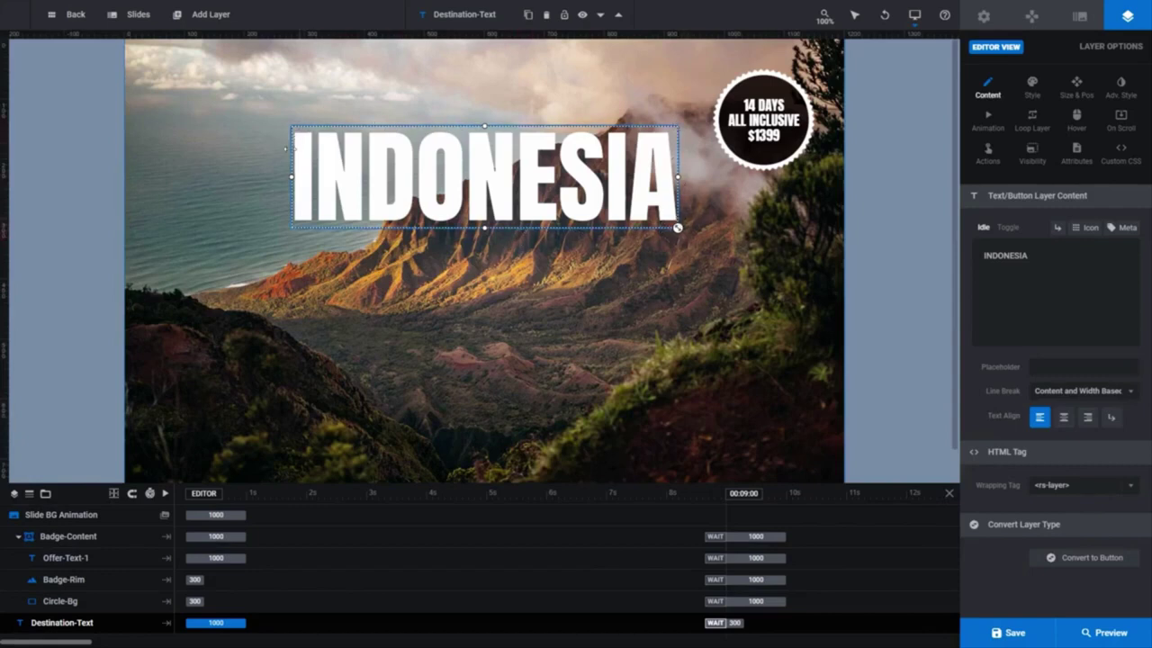
- Select Destination-Text and try a shift-drag marquee over INDONESIA and the price badge
click(481, 275)
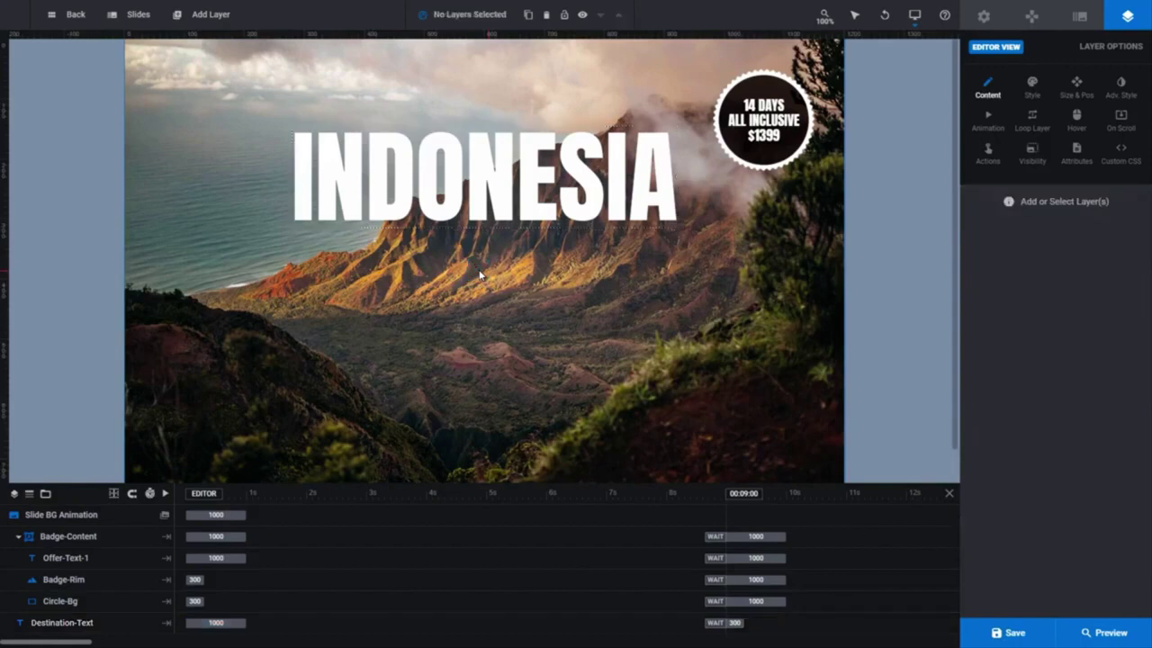
click(117, 628)
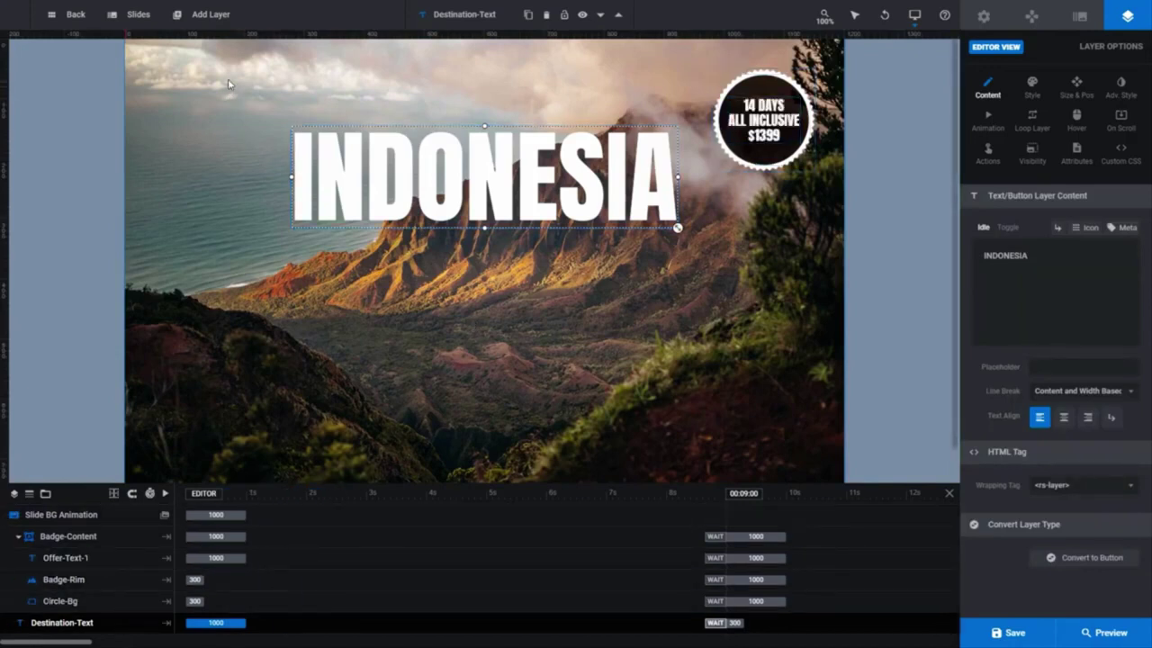
key(shift)
drag(227, 79, 792, 255)
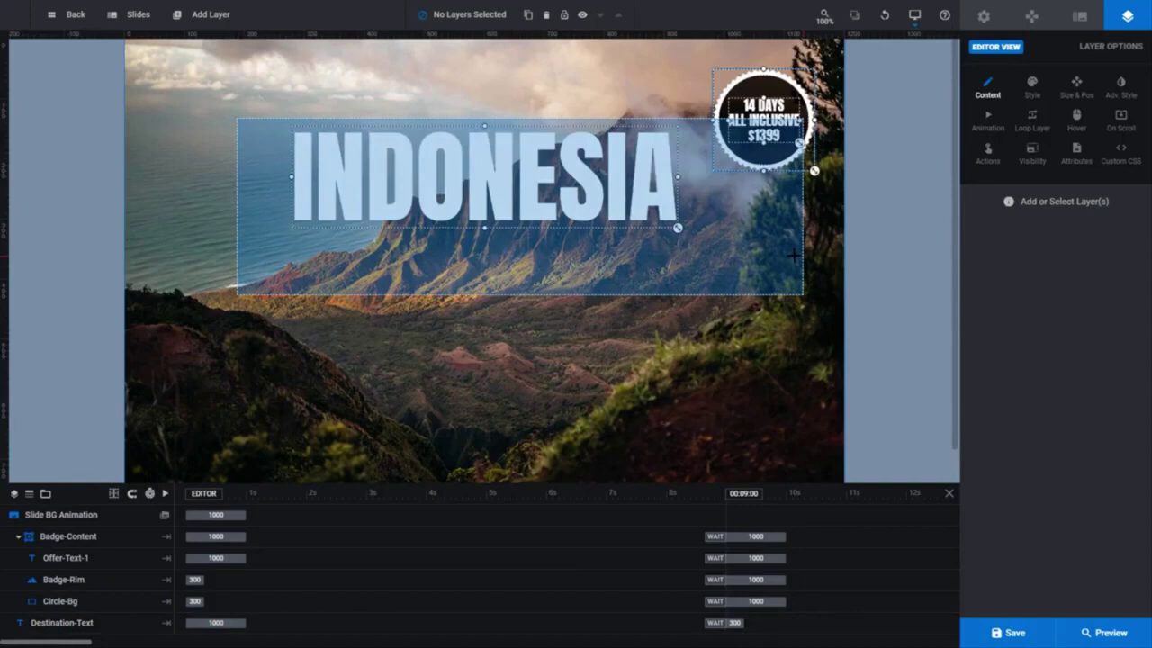
drag(794, 255, 793, 255)
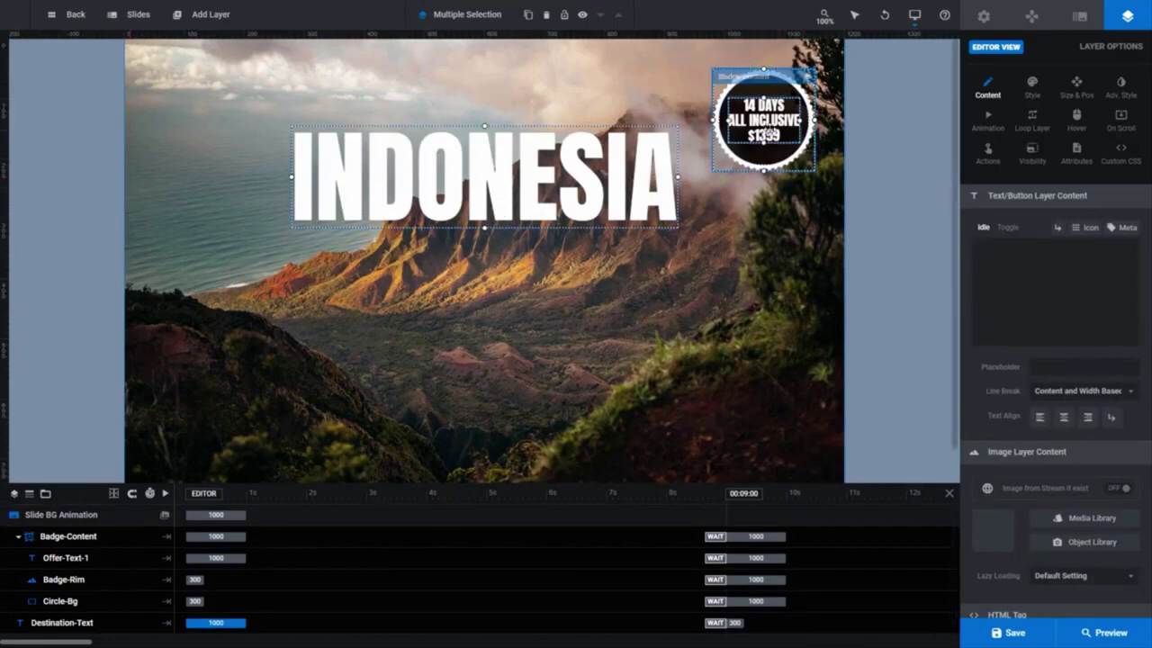
- Set selection mode to Drag to Select and marquee INDONESIA and the badge together
click(489, 274)
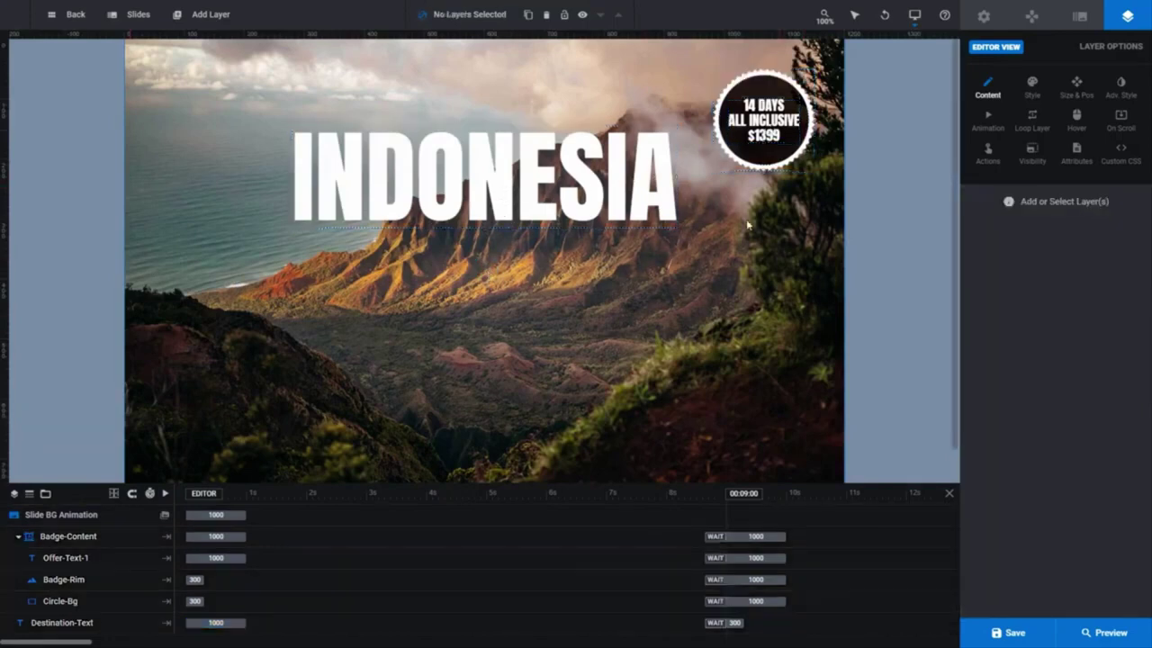
mouse_move(855, 29)
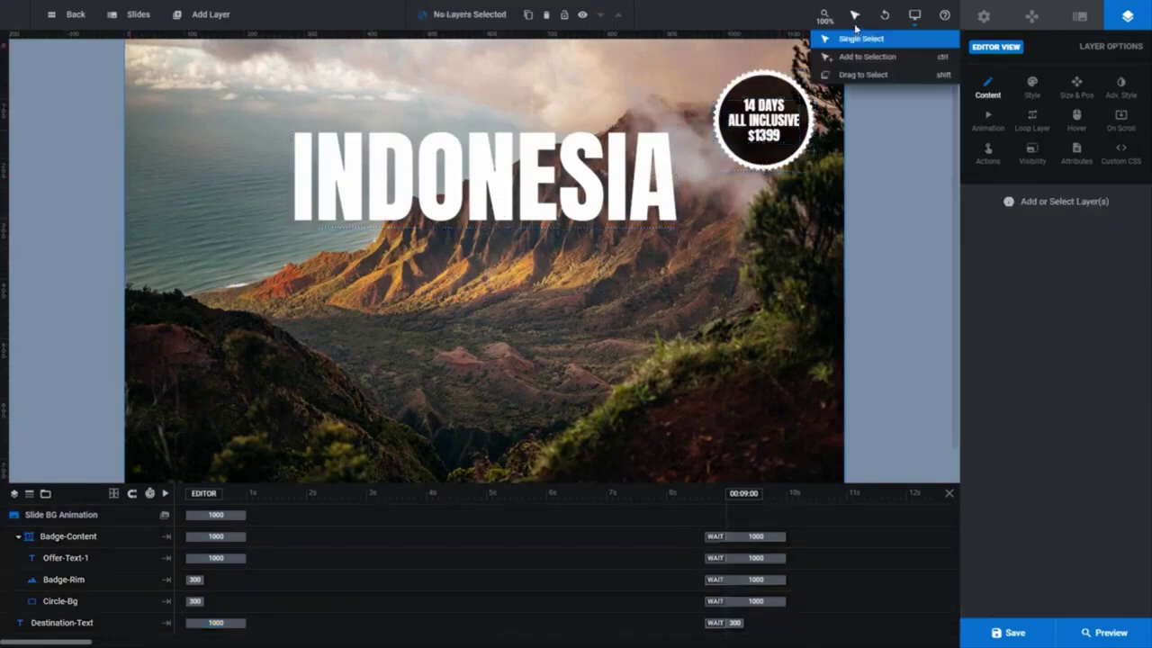
click(900, 80)
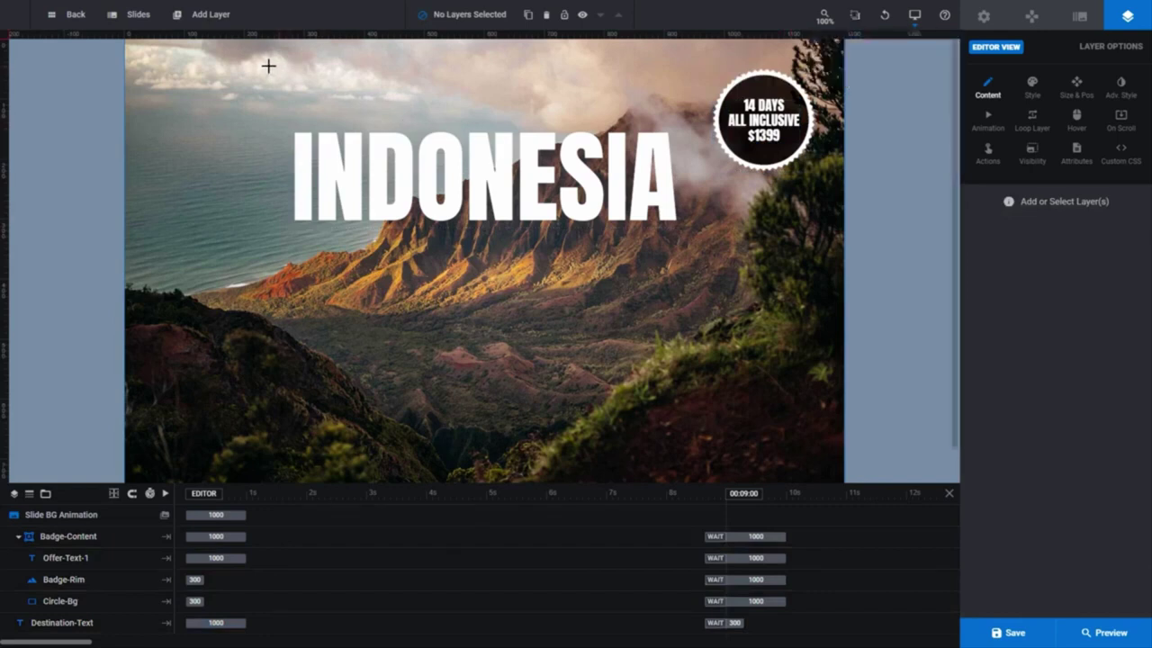
drag(278, 103, 765, 269)
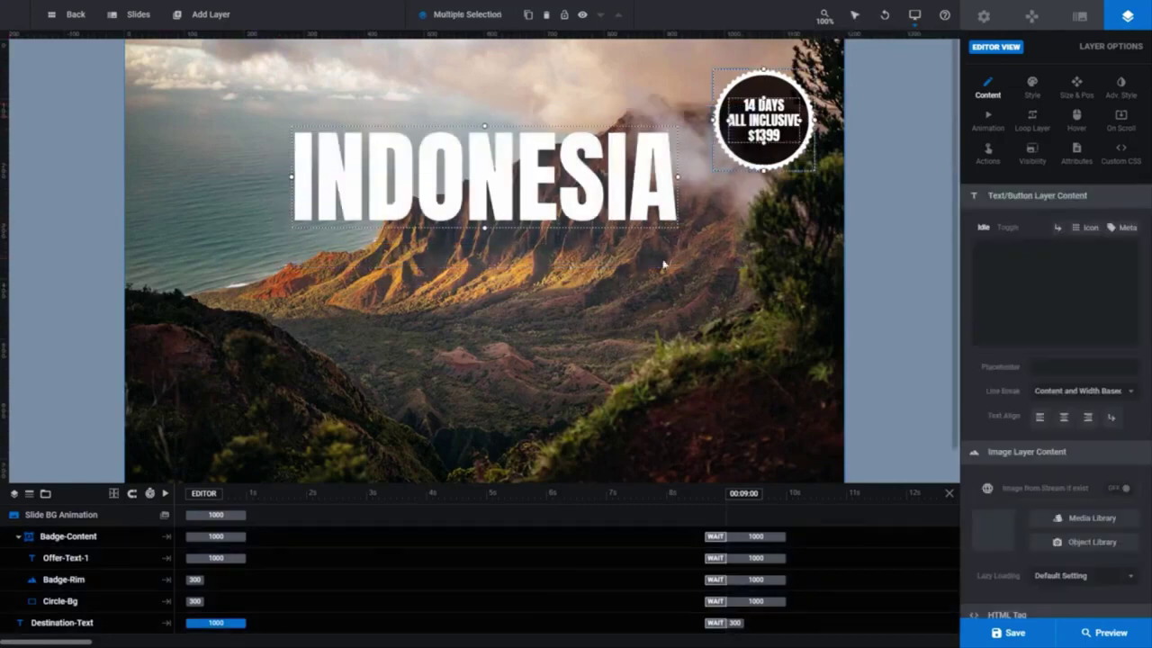
- Select the headline, replace INDONESIA with MARS in its Content text, and save the slide
click(511, 284)
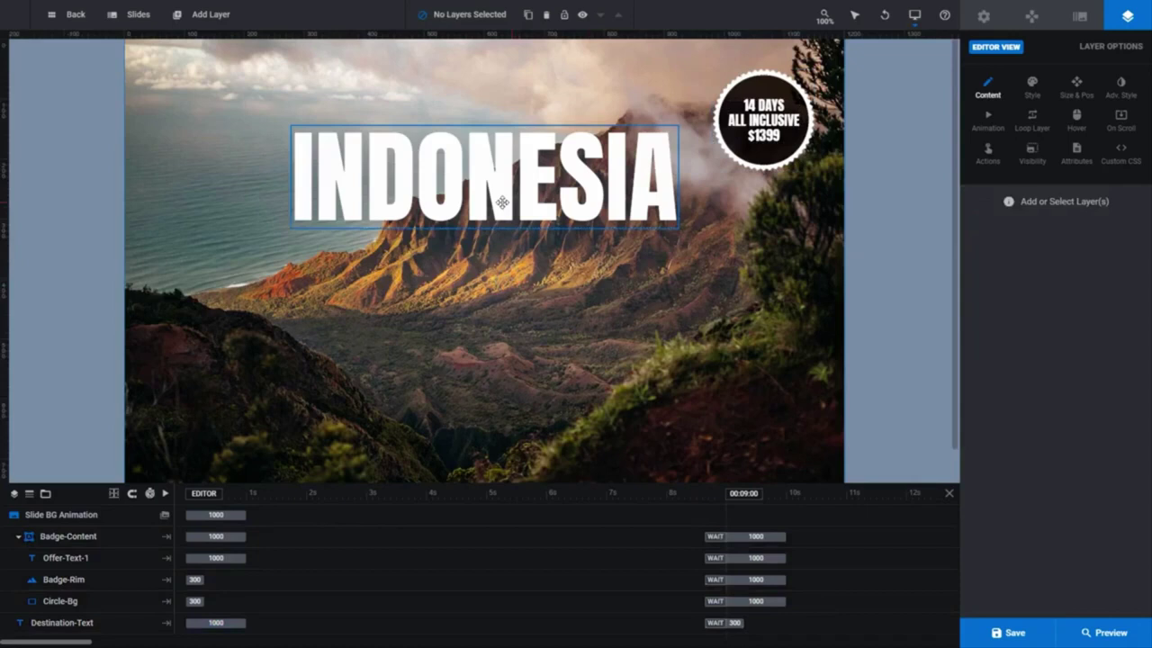
click(500, 202)
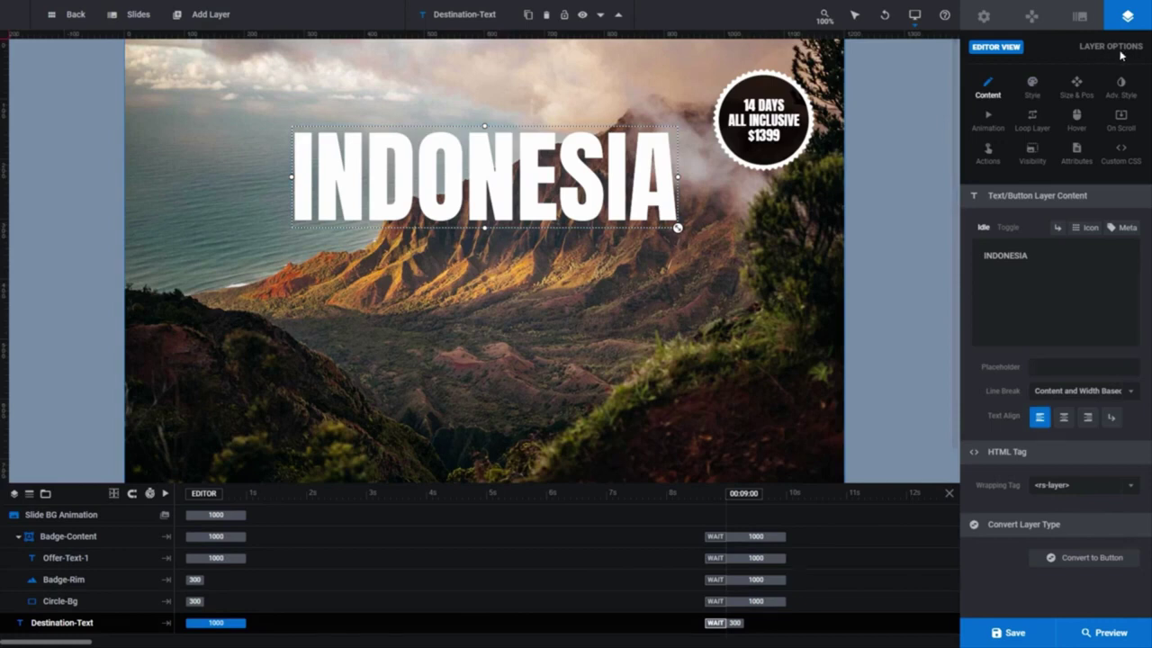
click(1030, 90)
click(988, 90)
drag(1033, 256, 969, 261)
text(MARS)
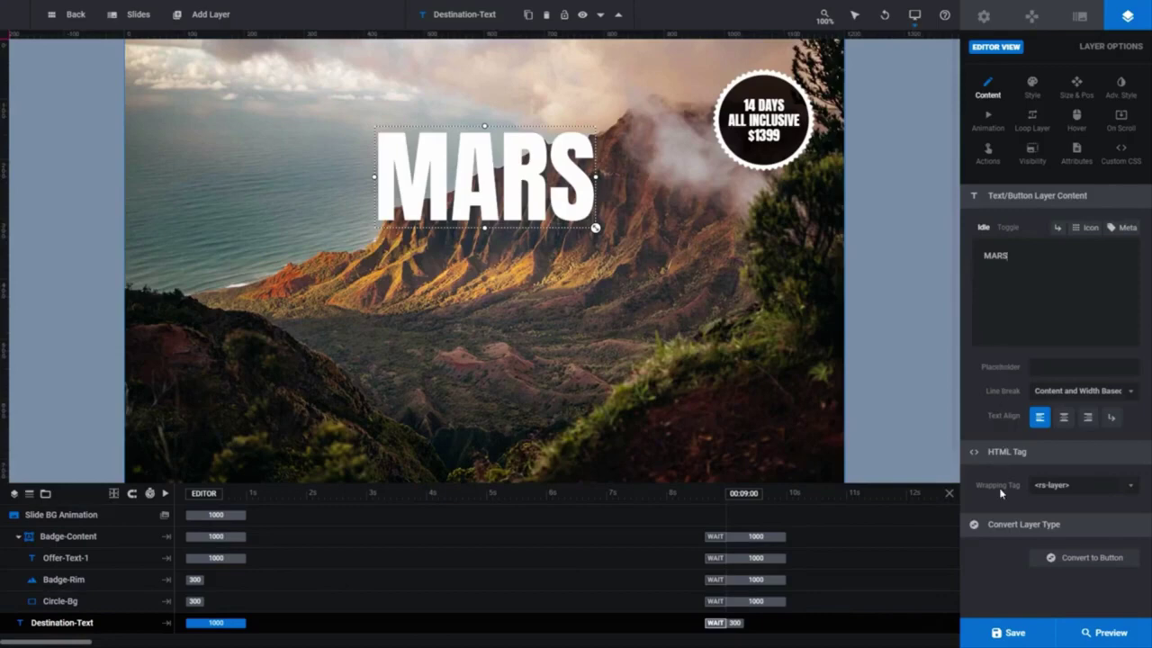
mouse_move(1004, 635)
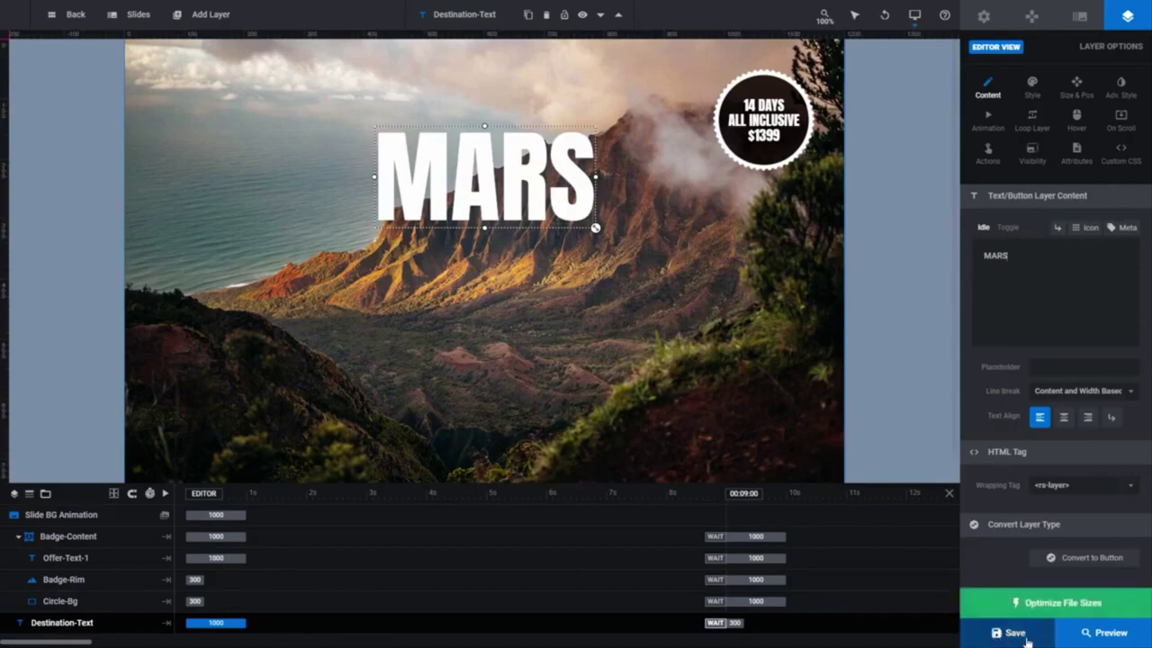
click(1010, 637)
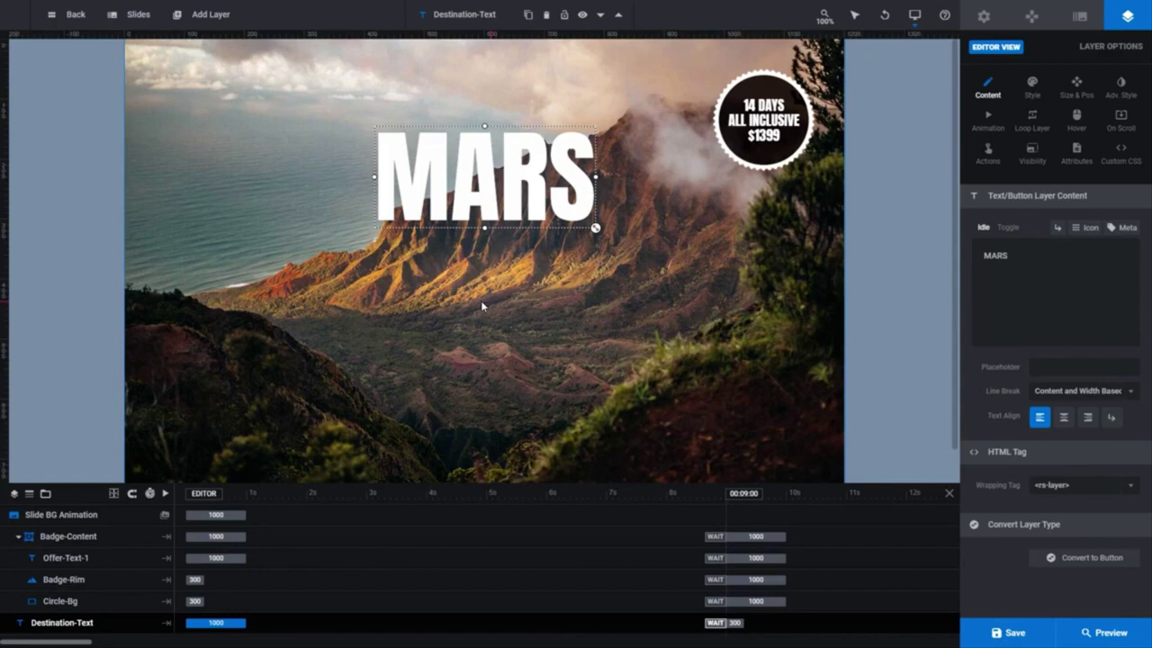
- Set the MARS font size to 300px, then drag its corner down to 171px with 97px line height
click(1032, 90)
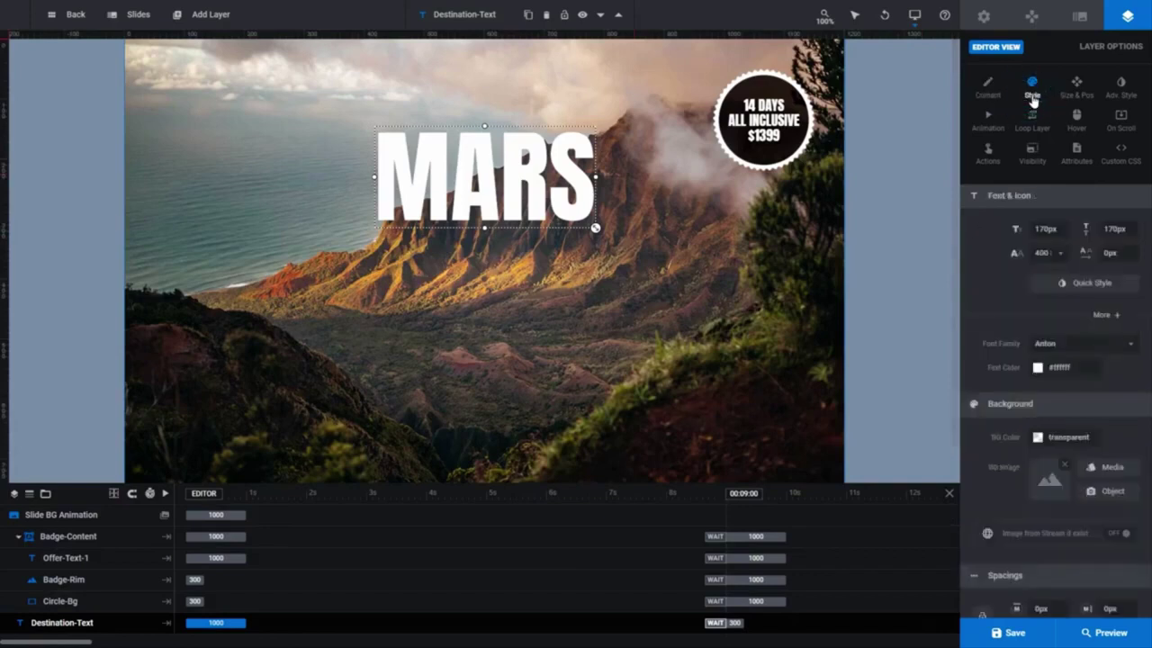
click(1044, 229)
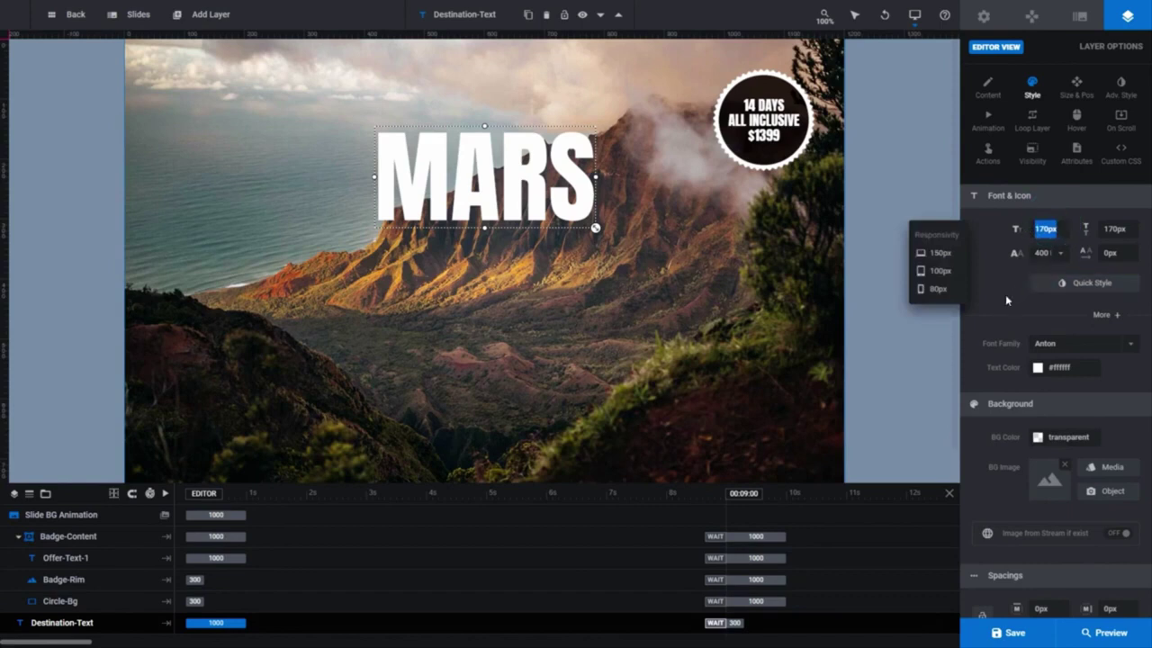
text(300)
key(Return)
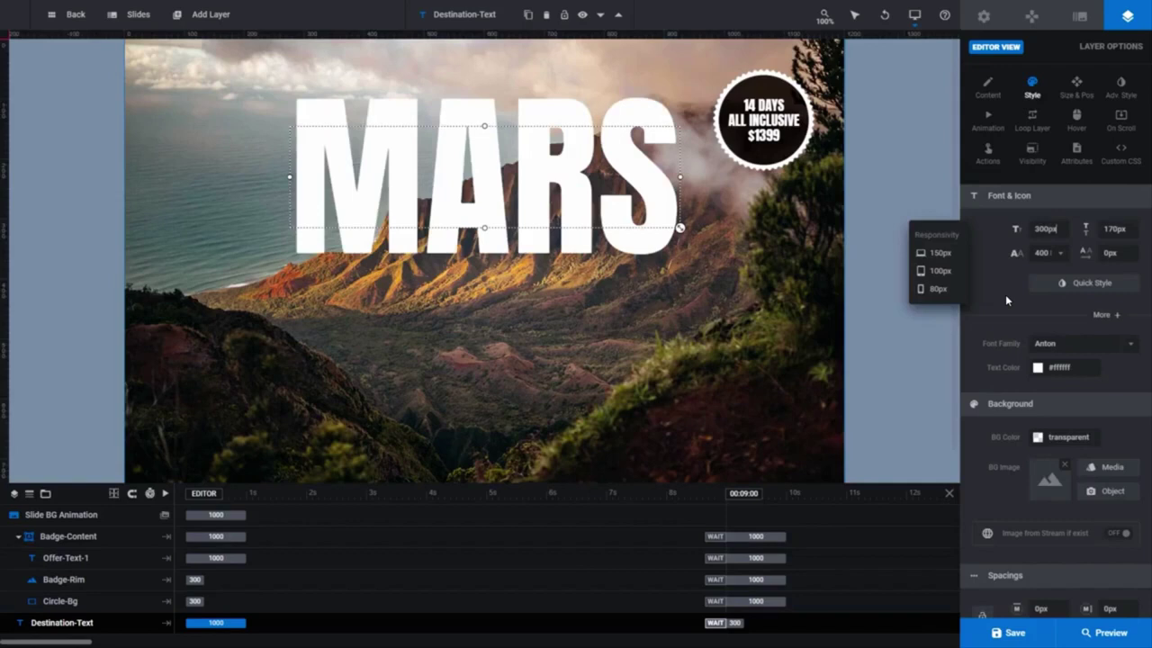
click(1001, 301)
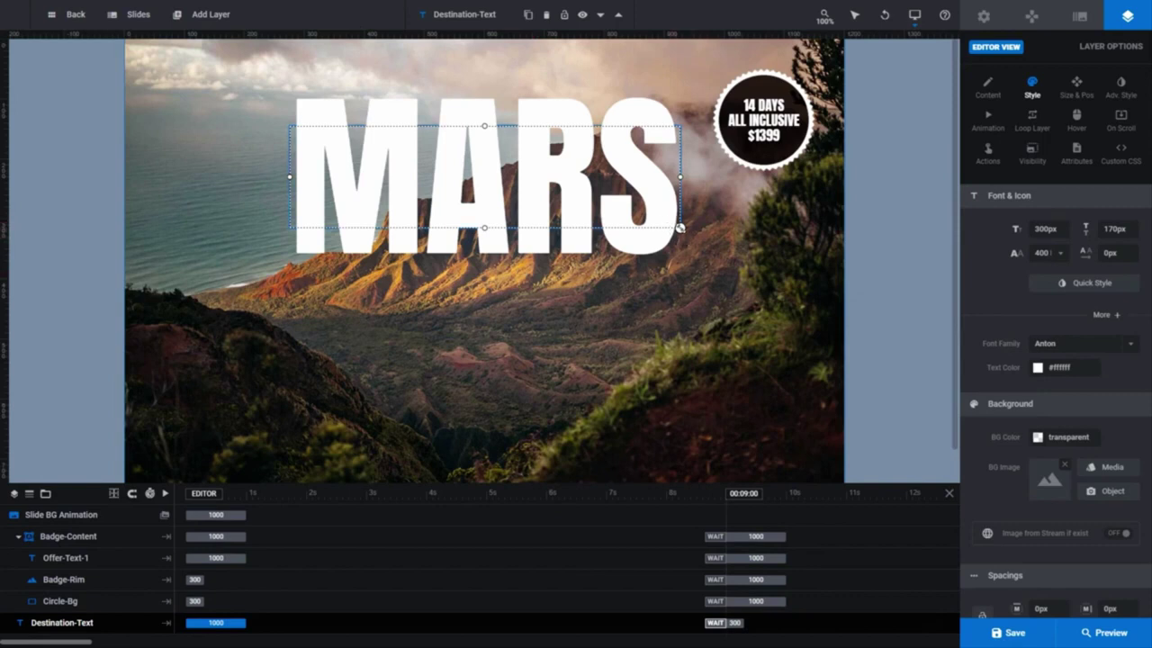
drag(680, 228, 584, 184)
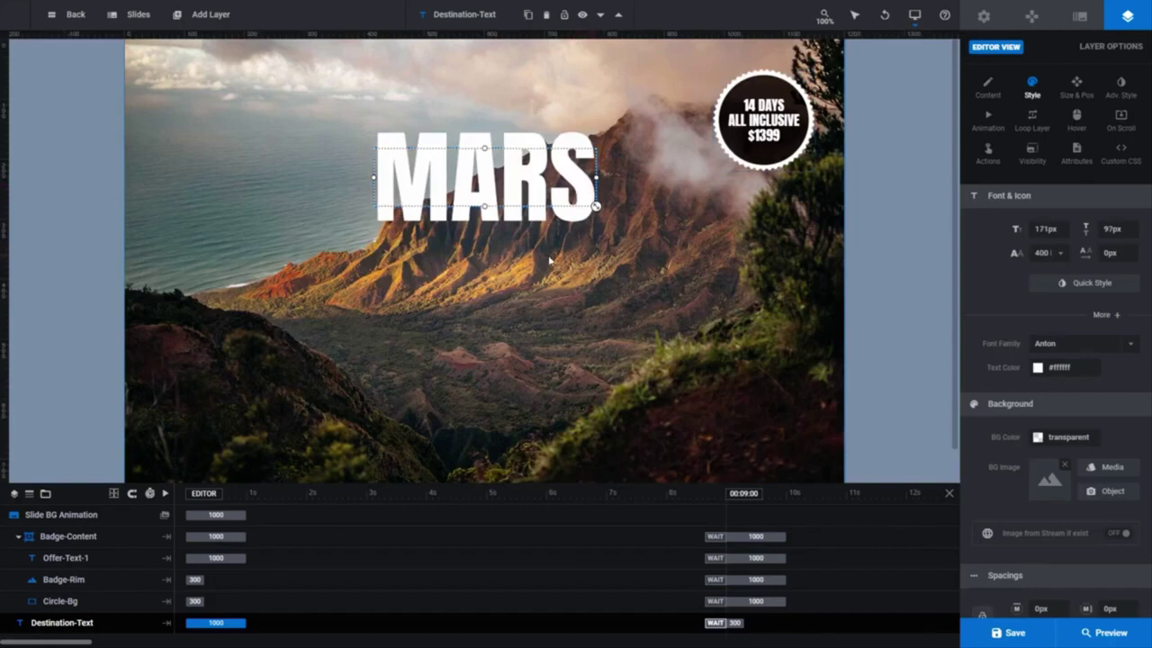
click(519, 265)
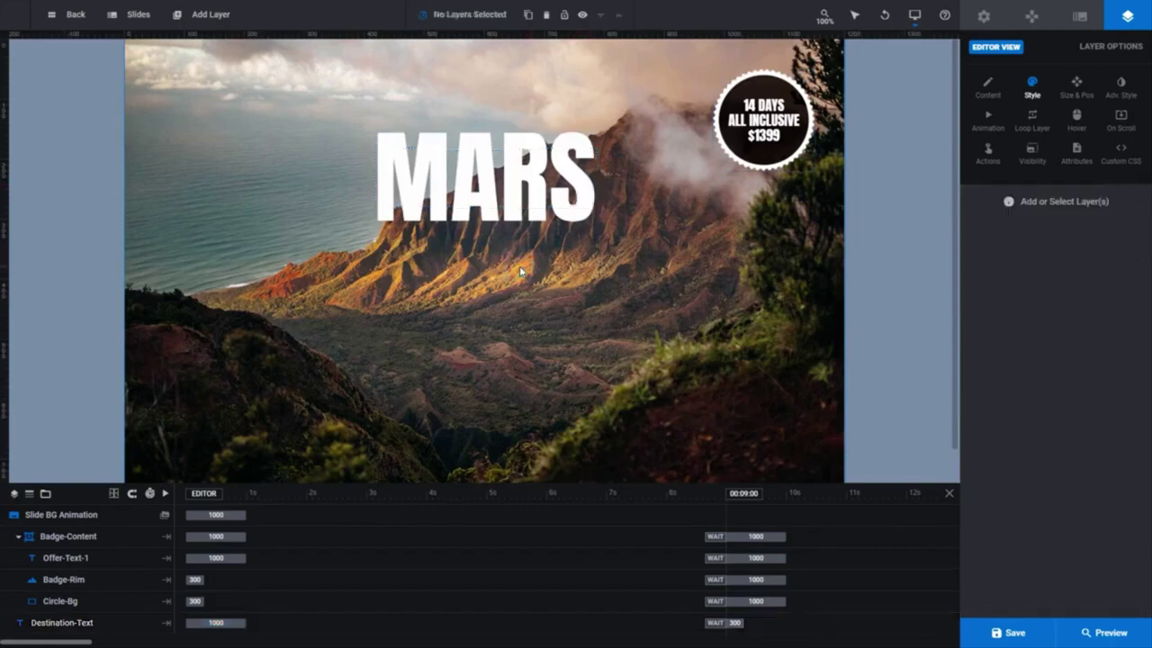
click(985, 128)
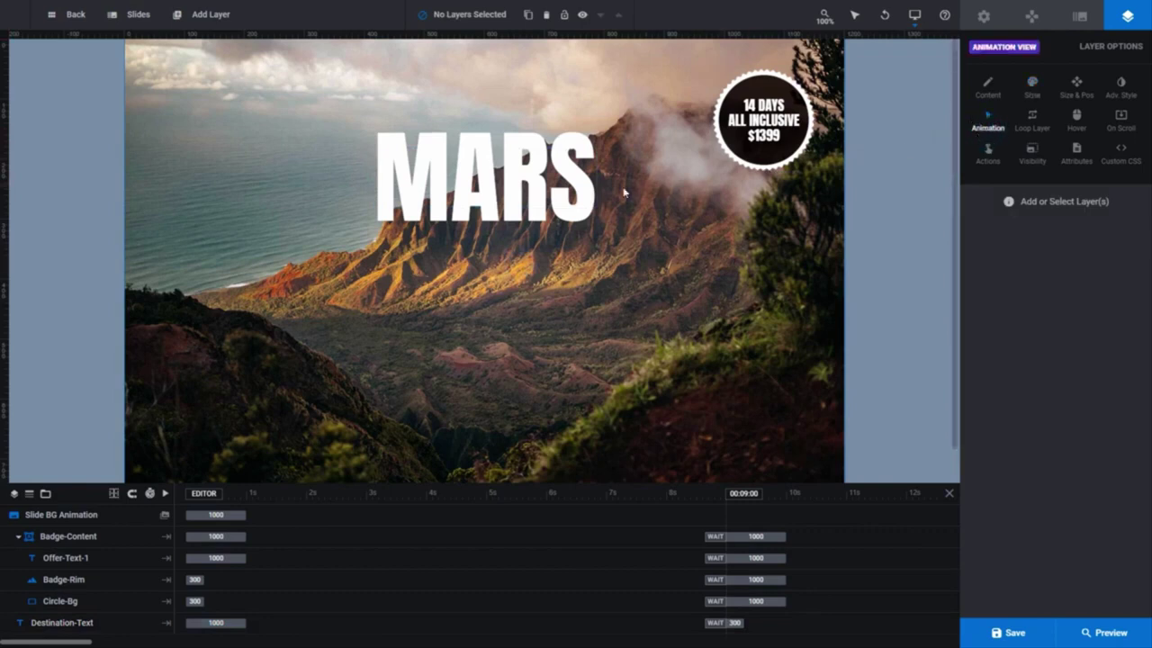
click(540, 196)
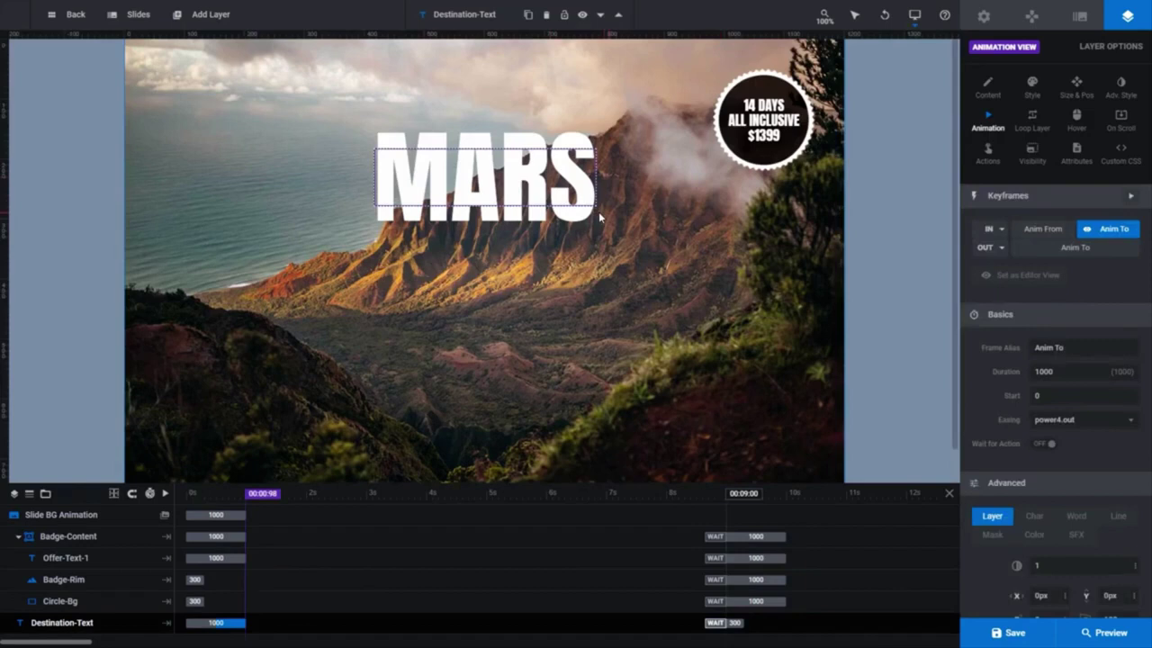
click(1026, 93)
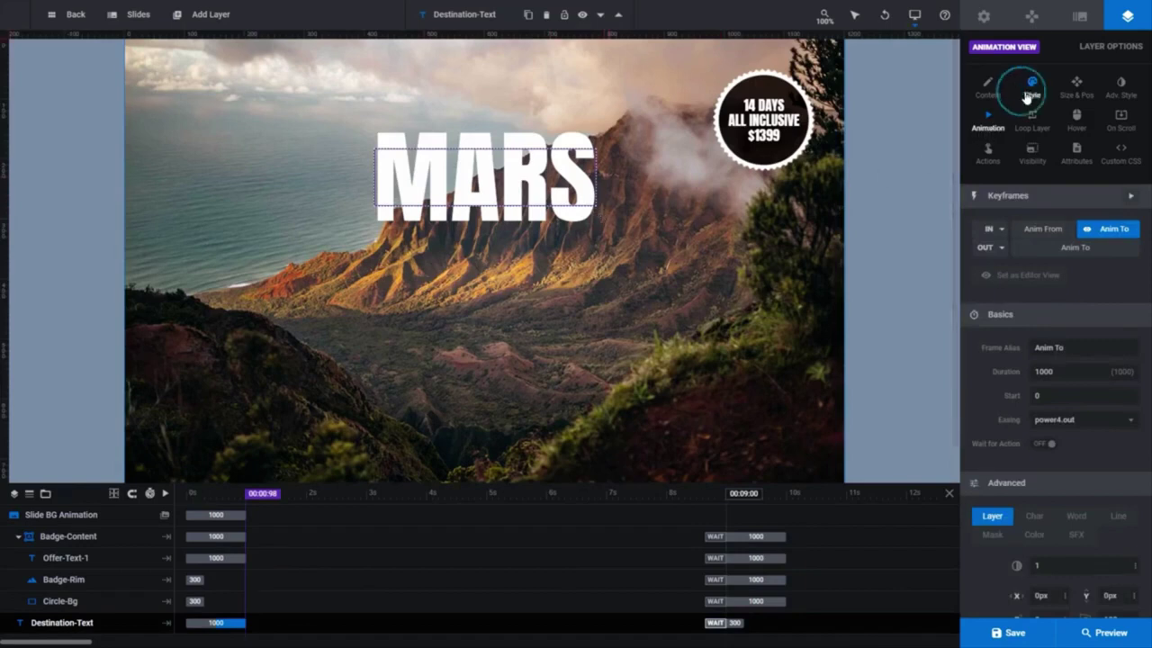
click(987, 90)
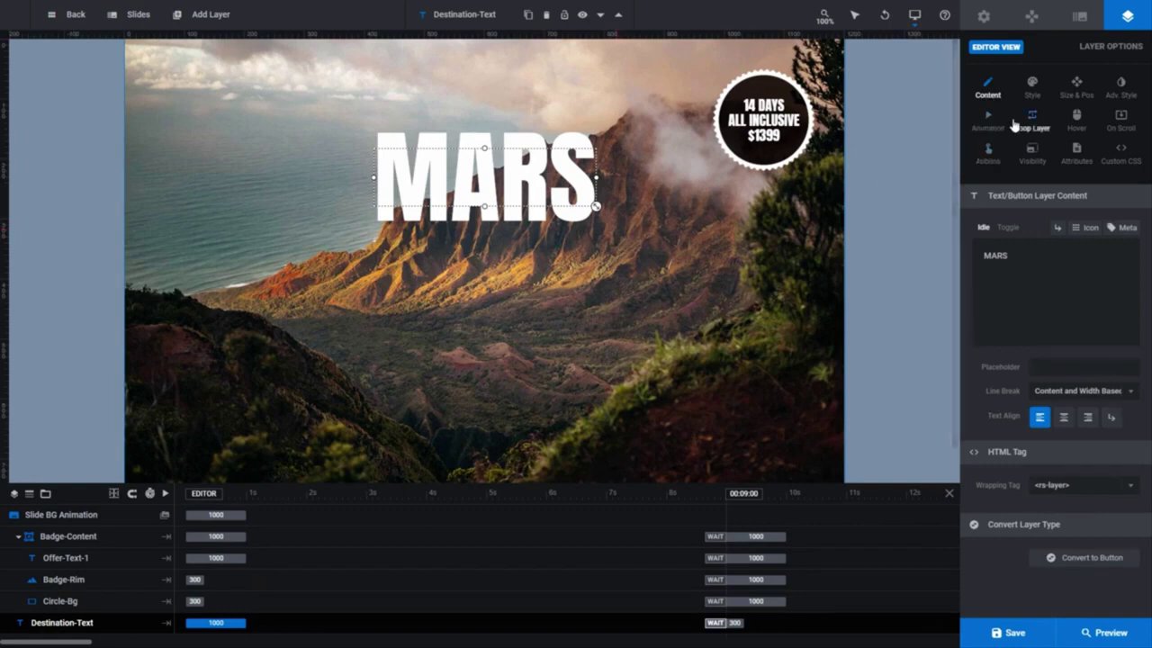
- Show the MARS headline's font-weight list under Font & Icon, offering only 400 Regular
click(1032, 96)
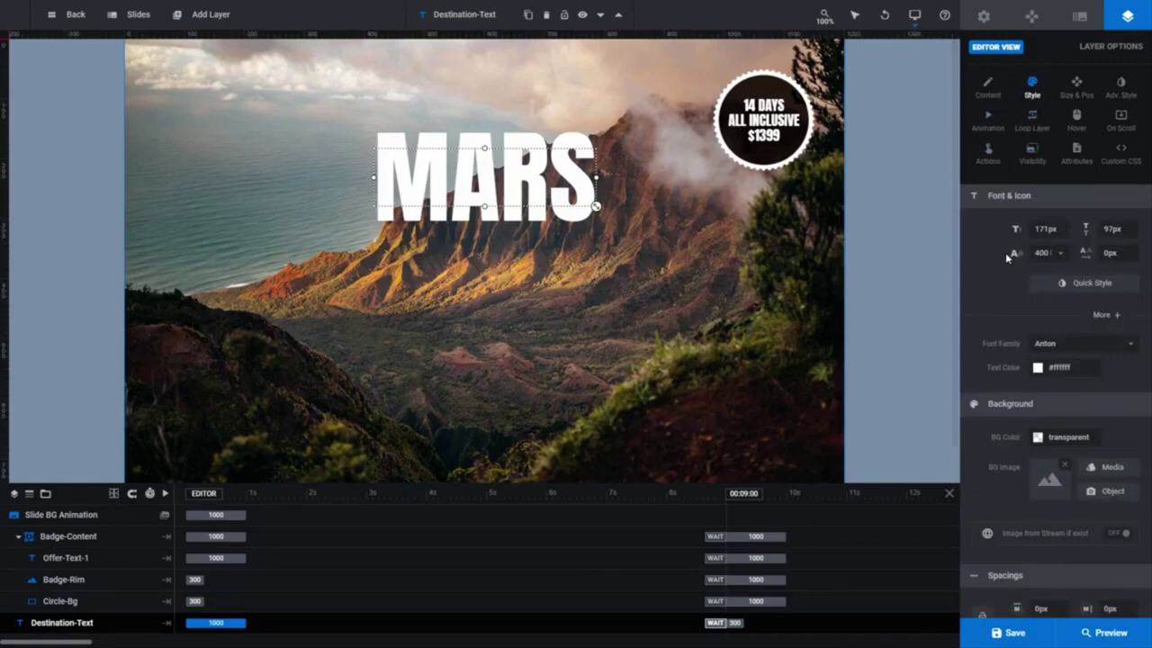
click(1059, 255)
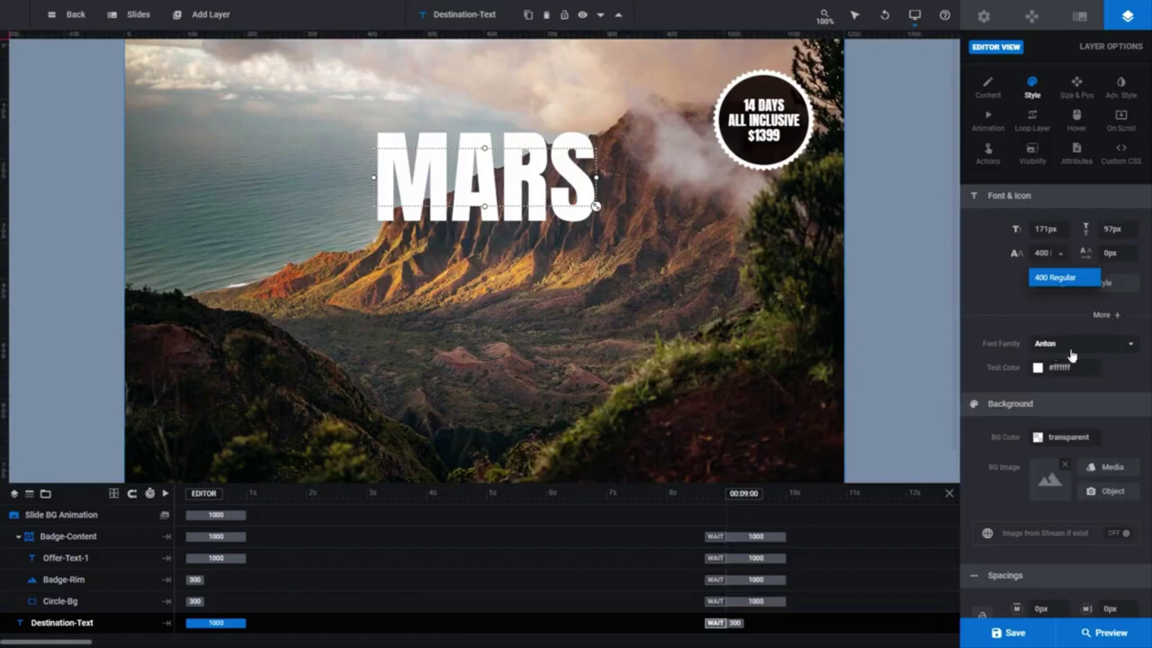
- Change the MARS headline font to Work Sans with 700 Bold weight
click(1129, 346)
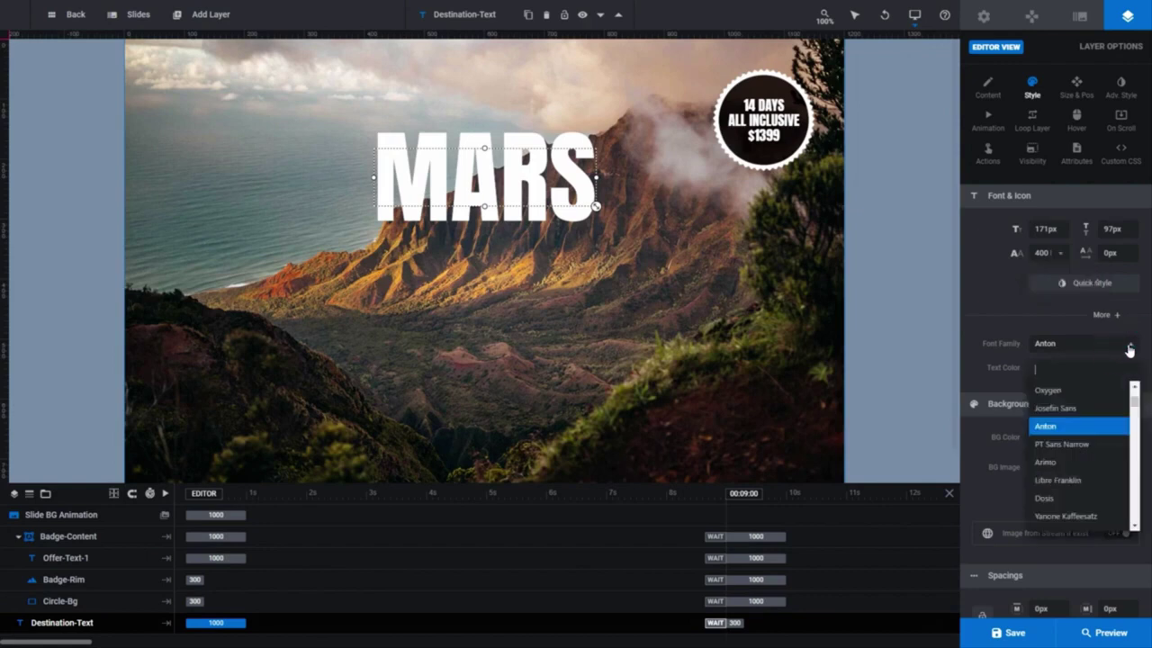
text(work)
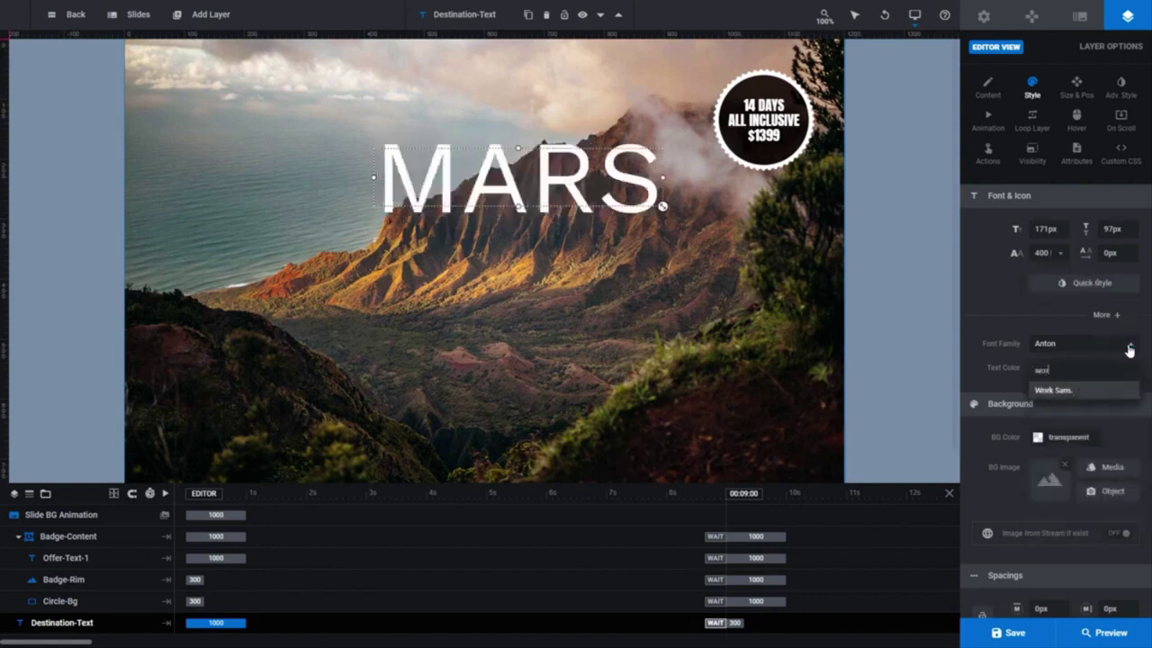
click(1083, 392)
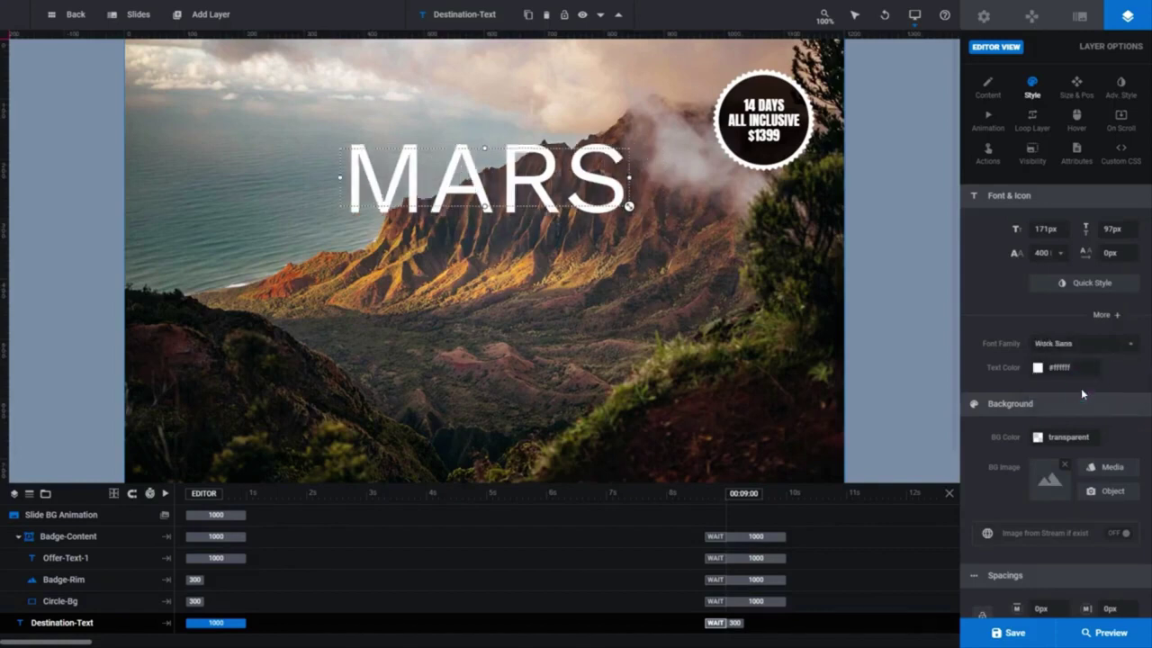
click(1061, 256)
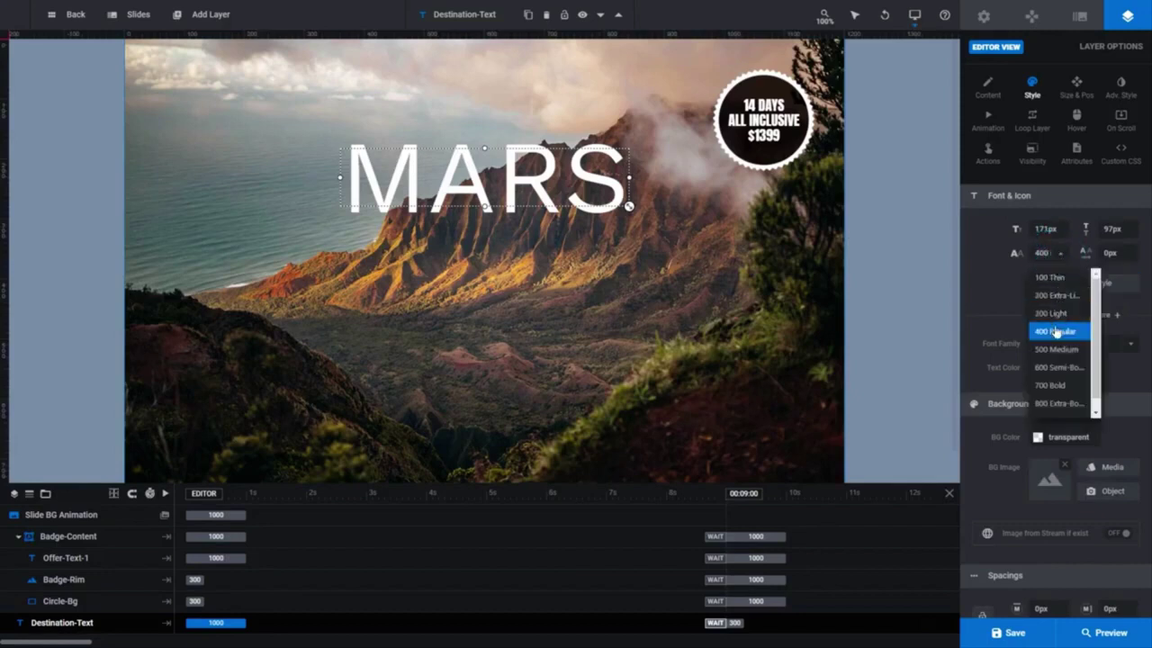
scroll(1058, 382, down, 1)
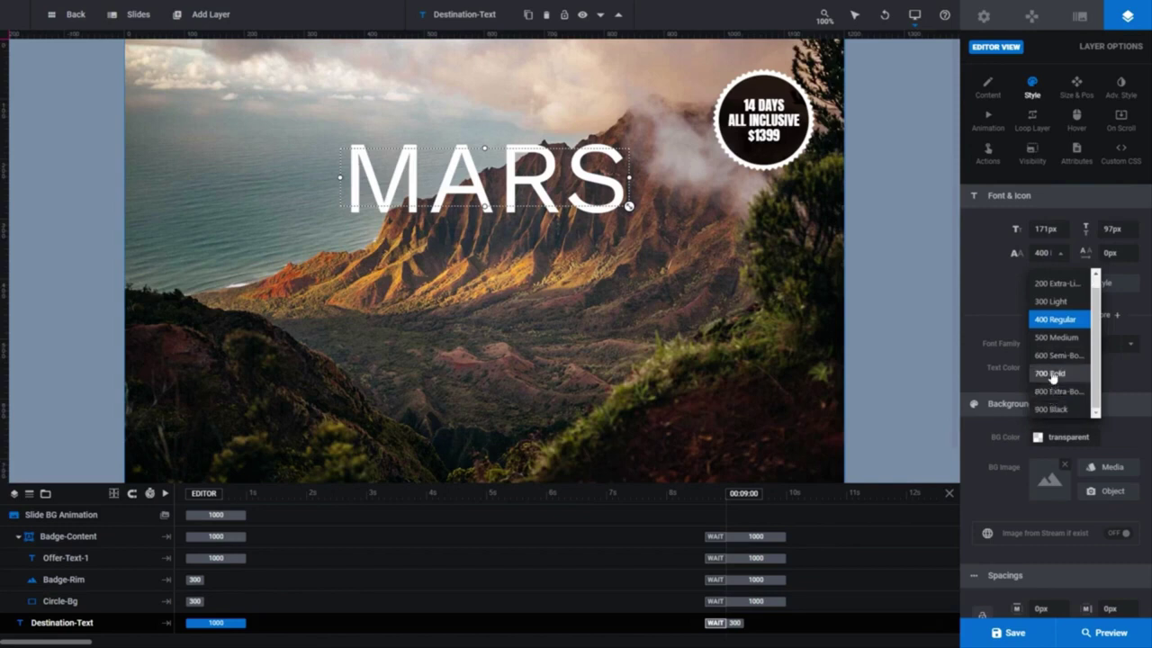
click(1052, 373)
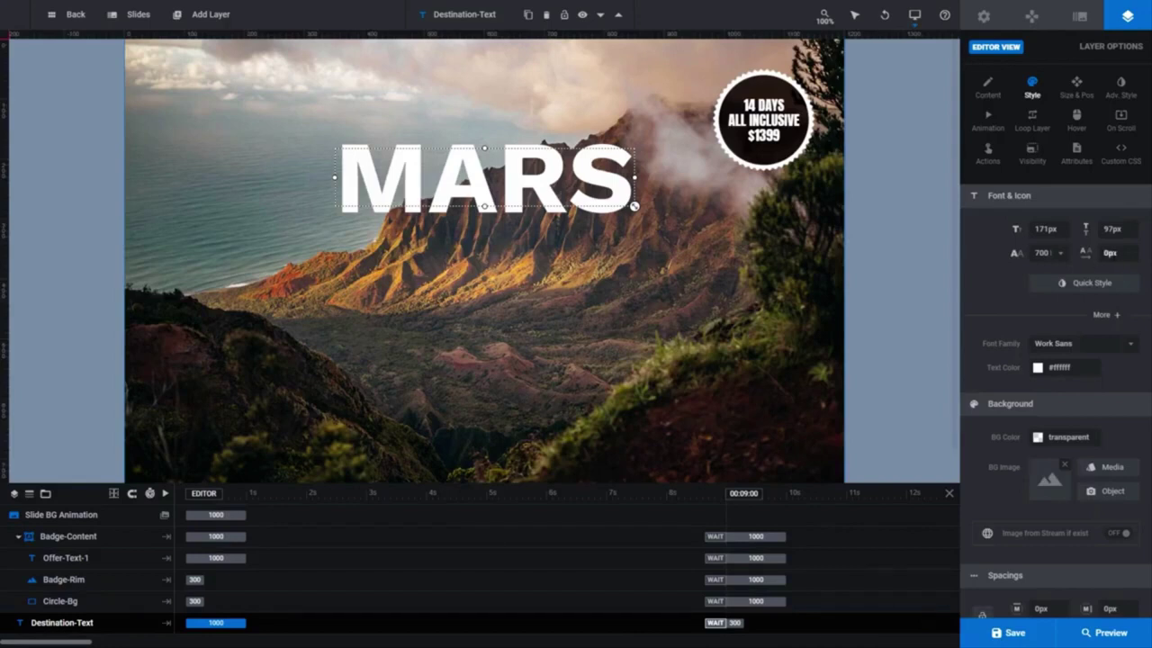
- Set the MARS letter spacing to 30px
click(1110, 252)
text(30)
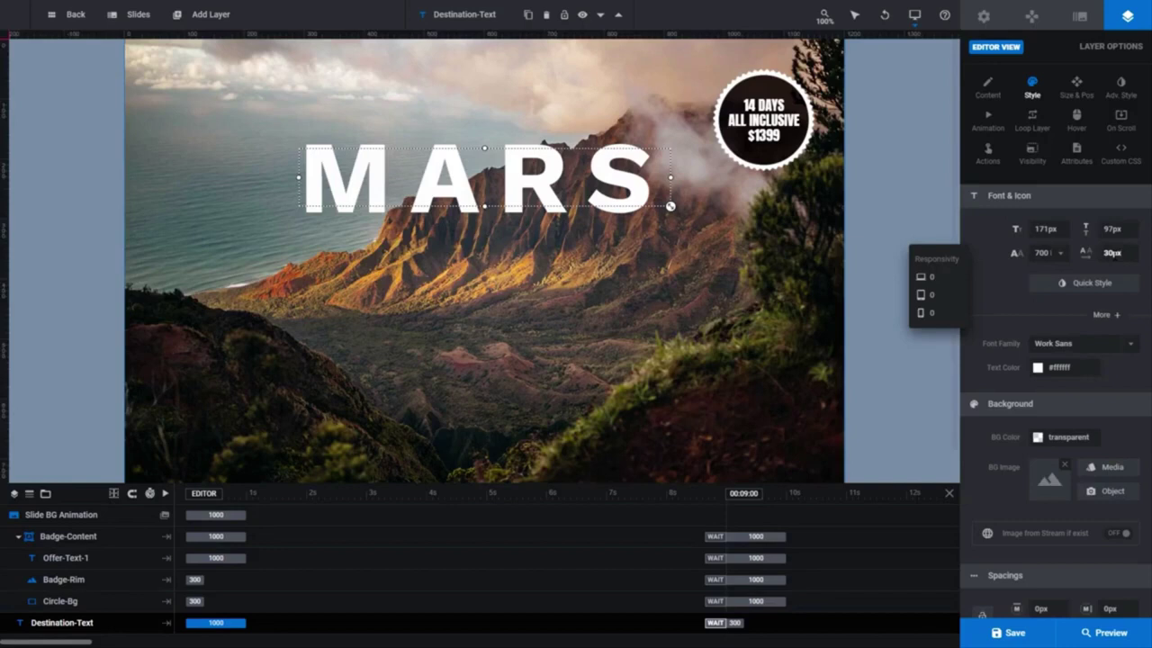
click(996, 295)
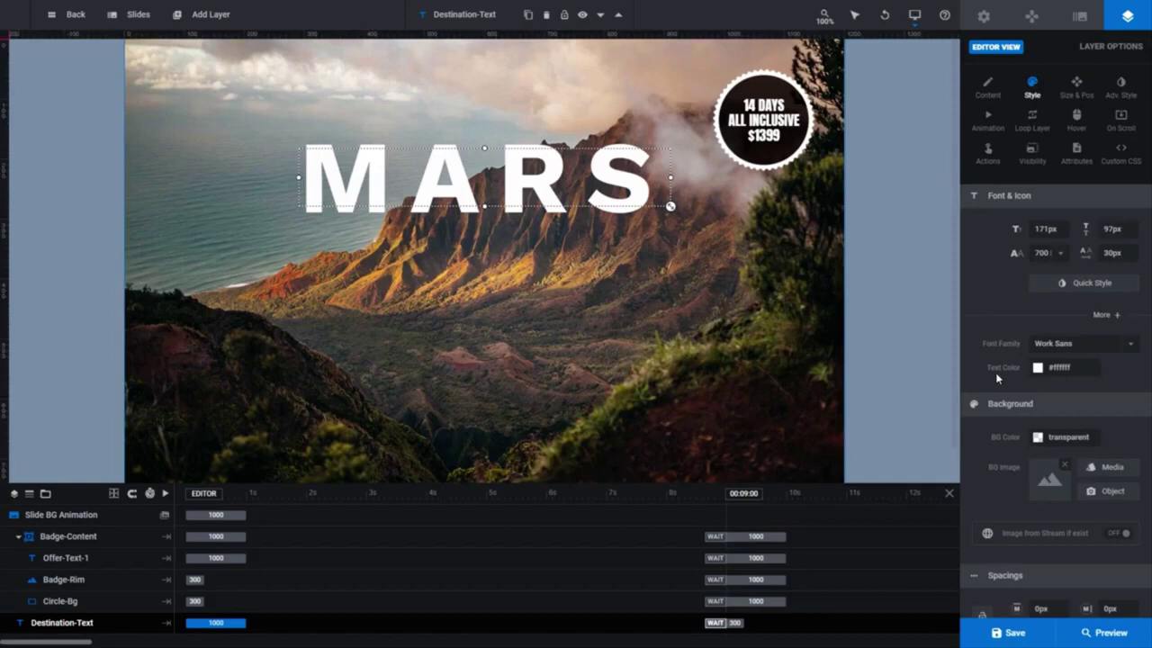
- Try red, blue, green and other custom hues as the MARS text colour
click(1039, 367)
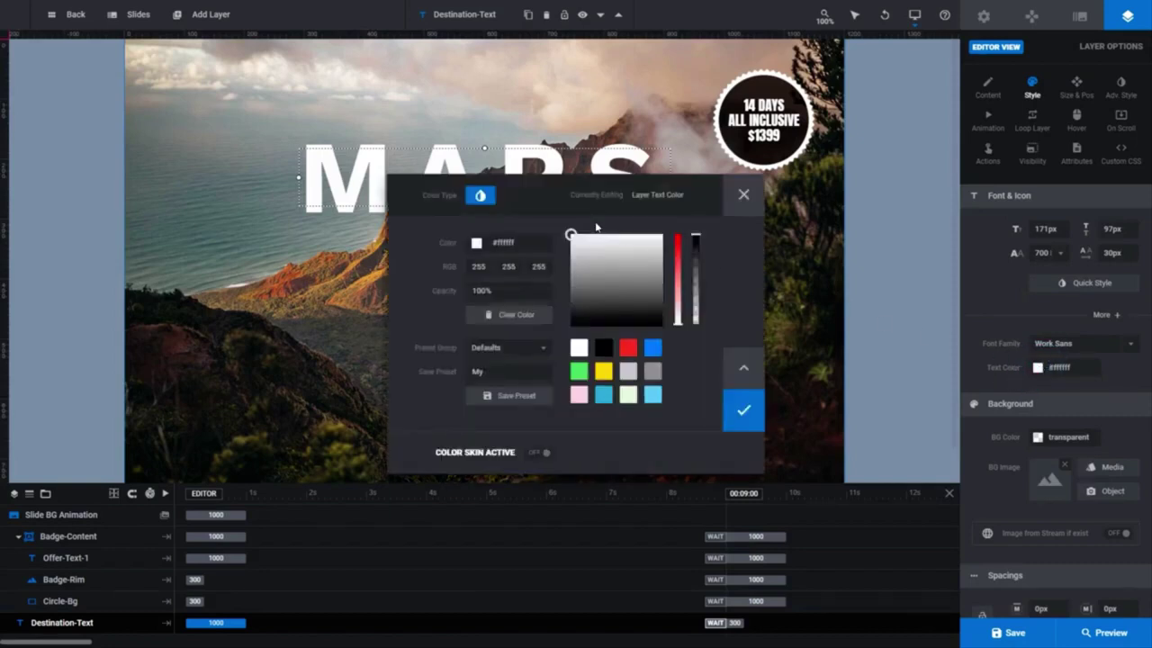
drag(532, 187, 533, 248)
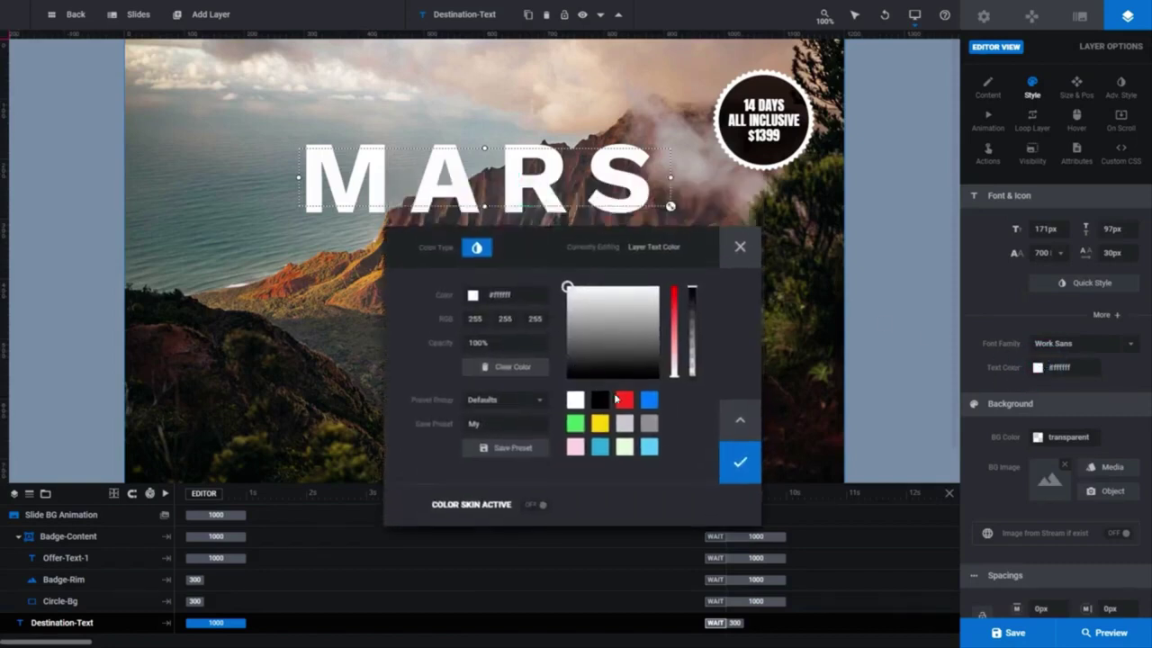
click(624, 401)
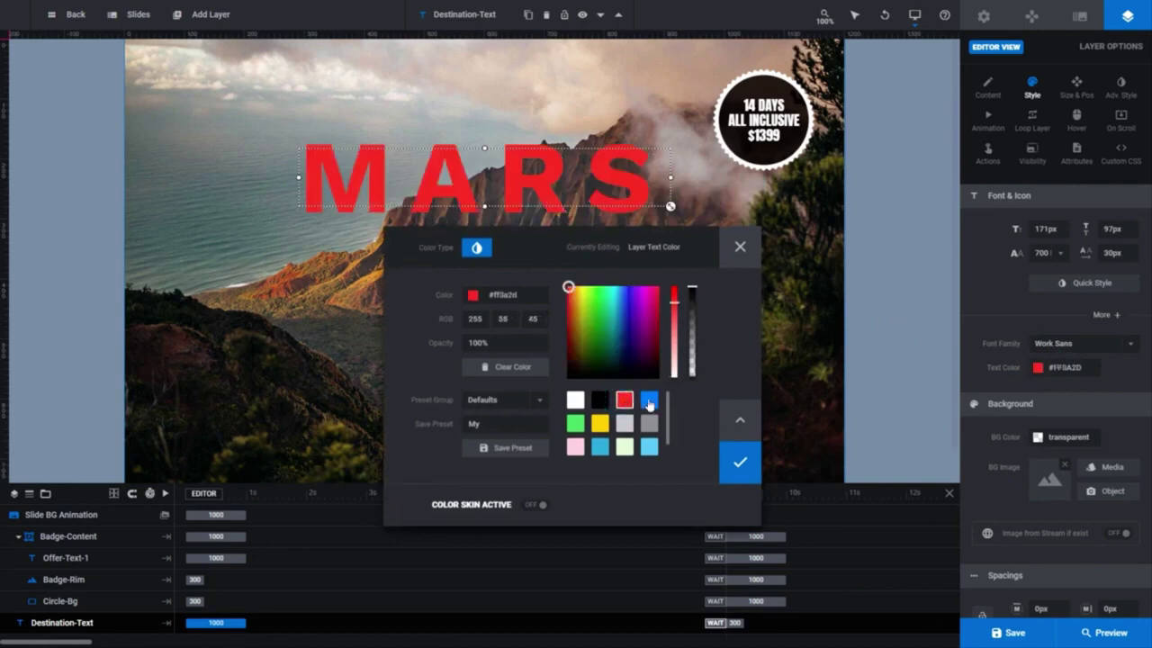
click(648, 400)
click(576, 424)
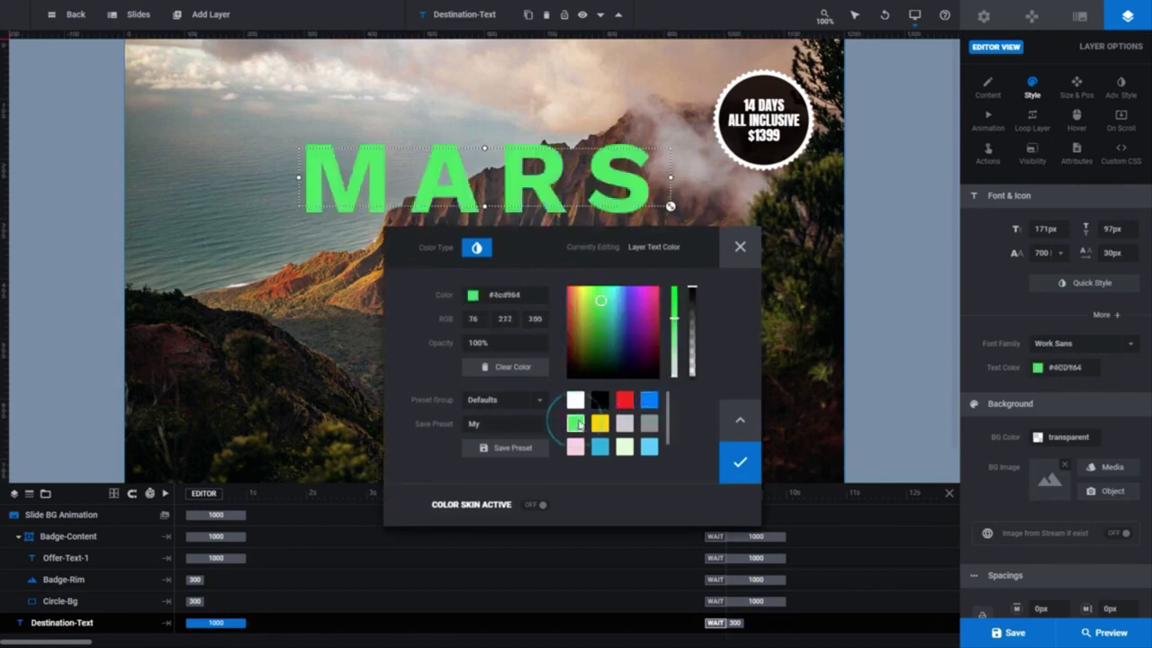
drag(599, 300, 573, 297)
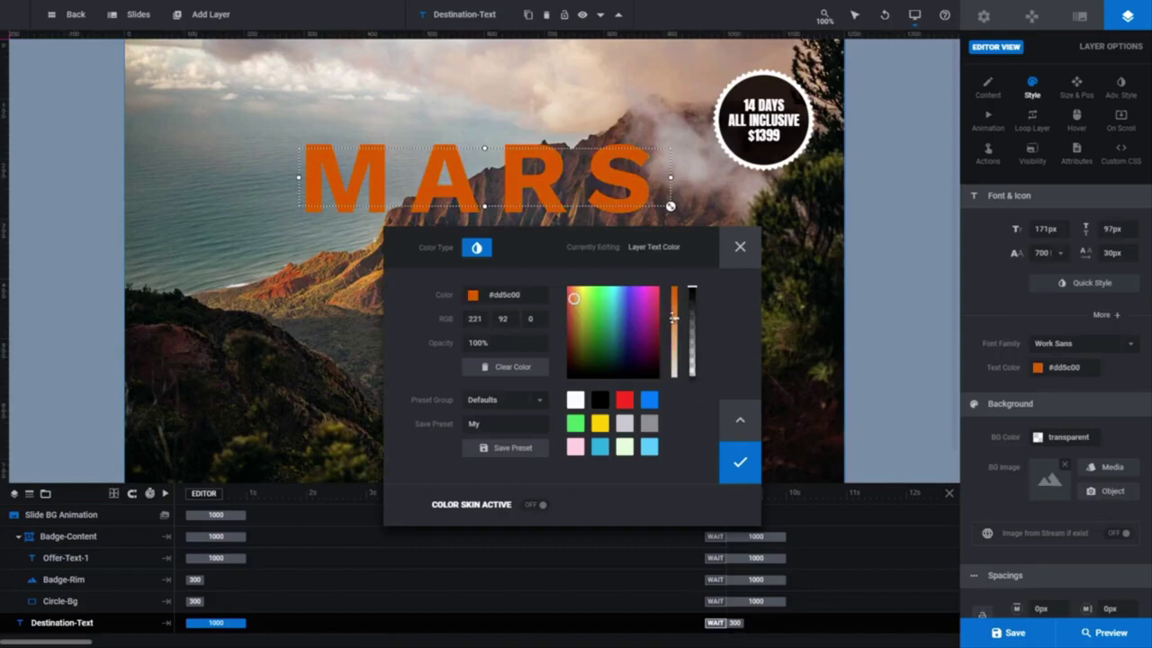
drag(675, 320, 693, 289)
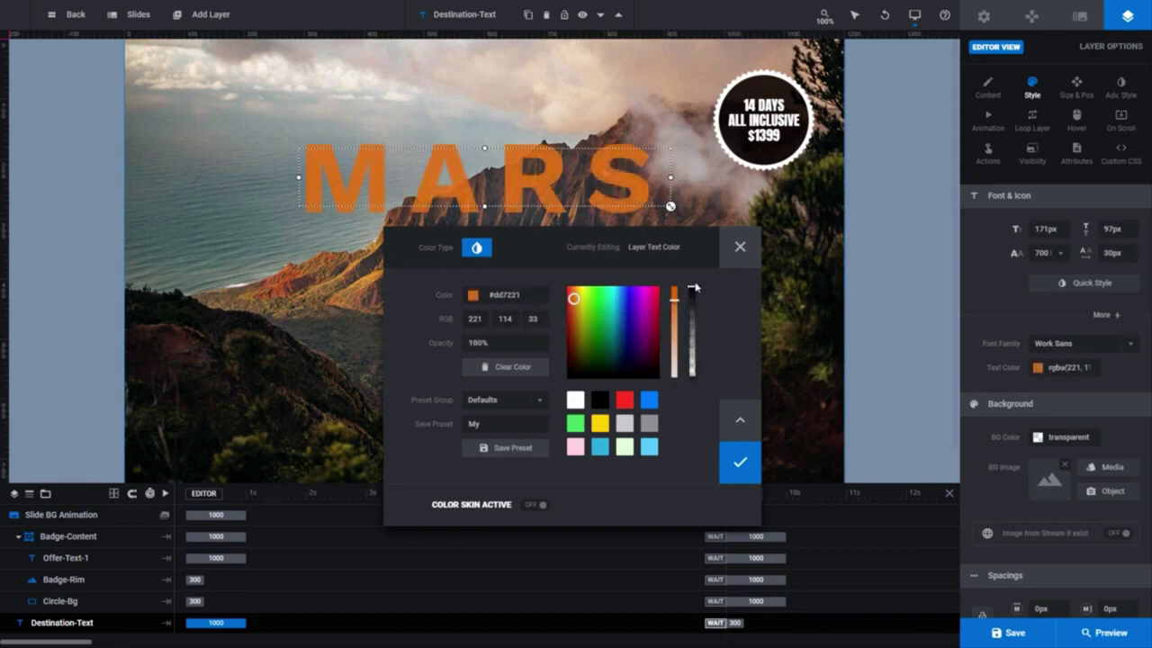
- Set MARS to #ffffff, save it as a custom preset named White, then show Global Layers
click(522, 294)
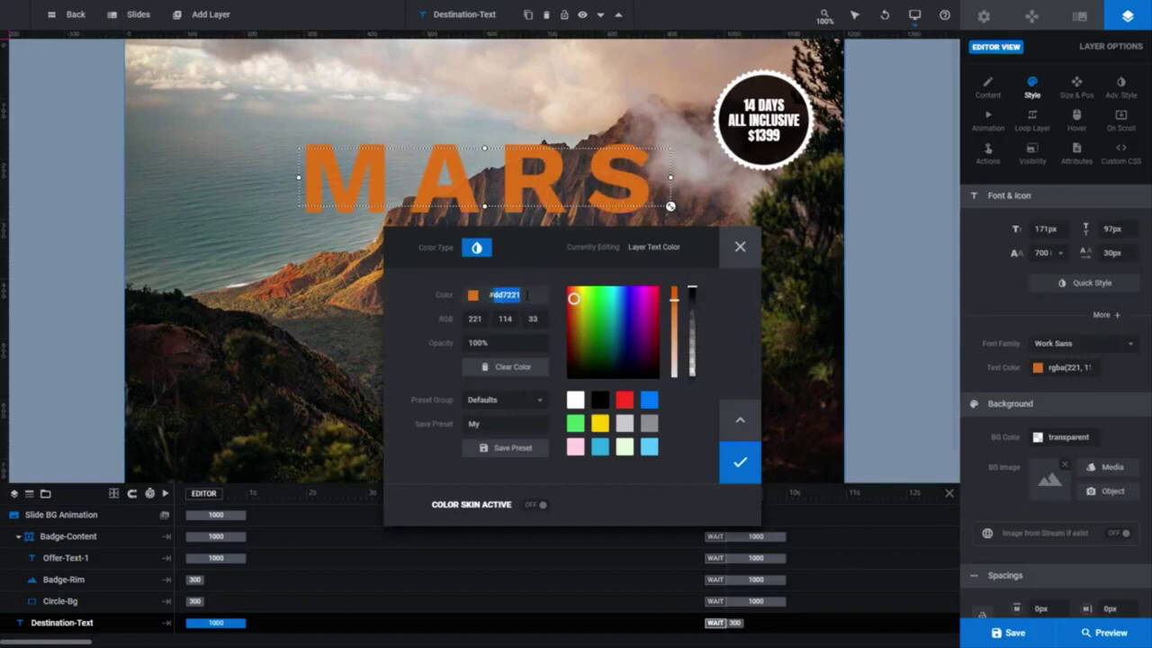
text(#ffffff)
key(Tab)
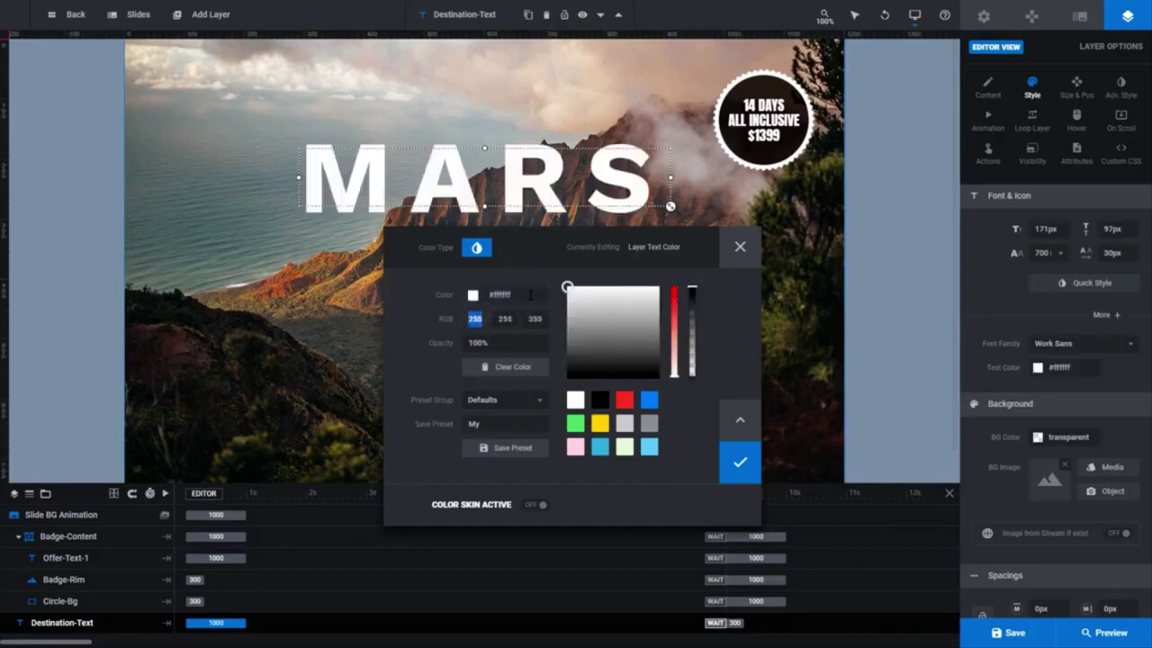
double_click(474, 423)
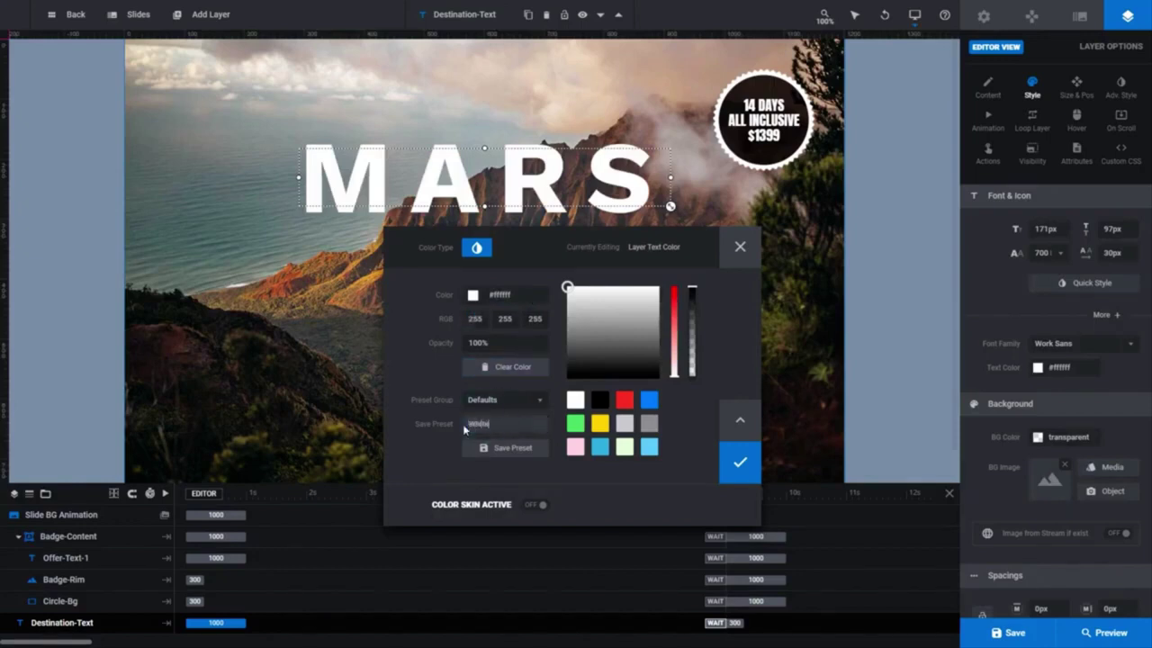
text(White)
click(514, 448)
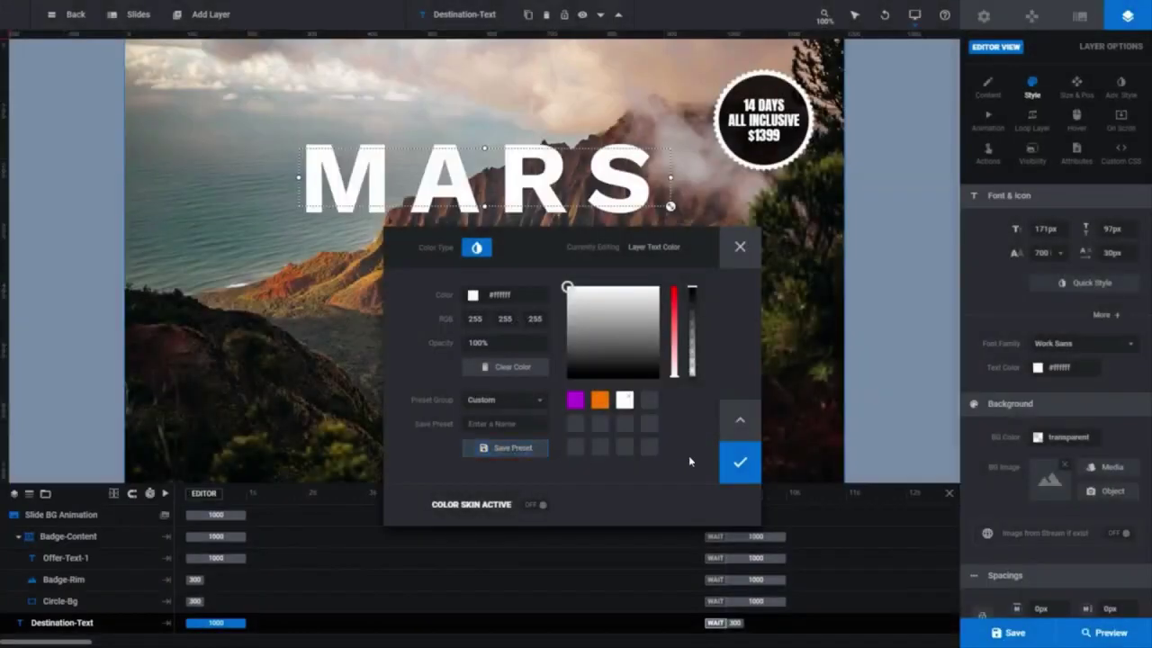
click(739, 461)
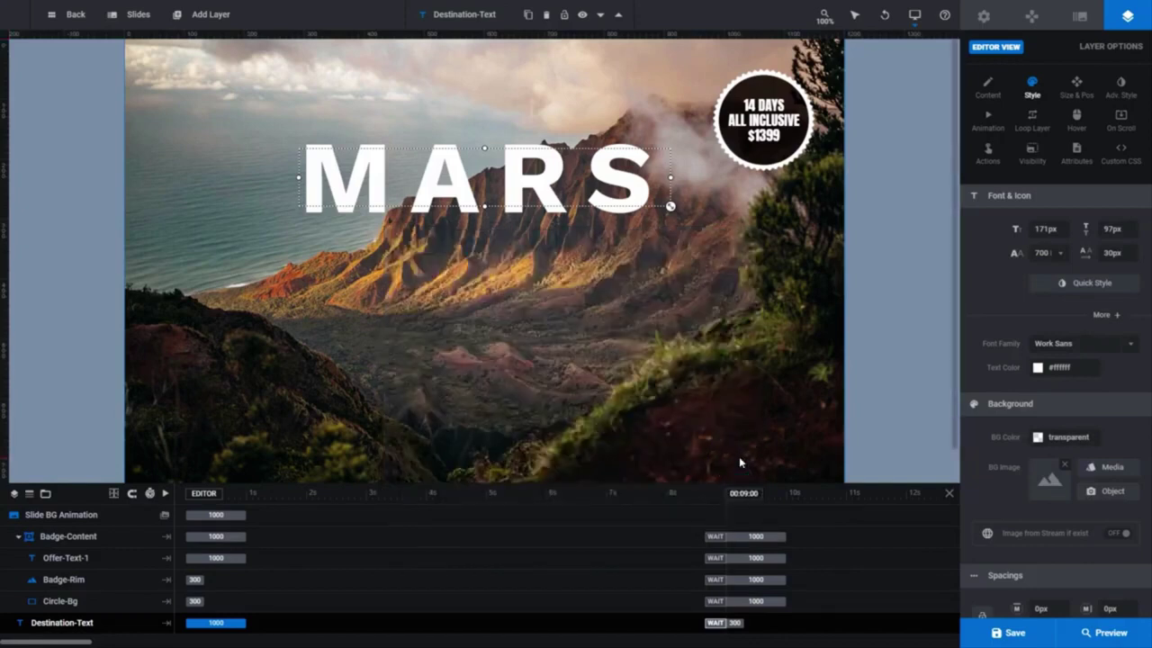
mouse_move(140, 16)
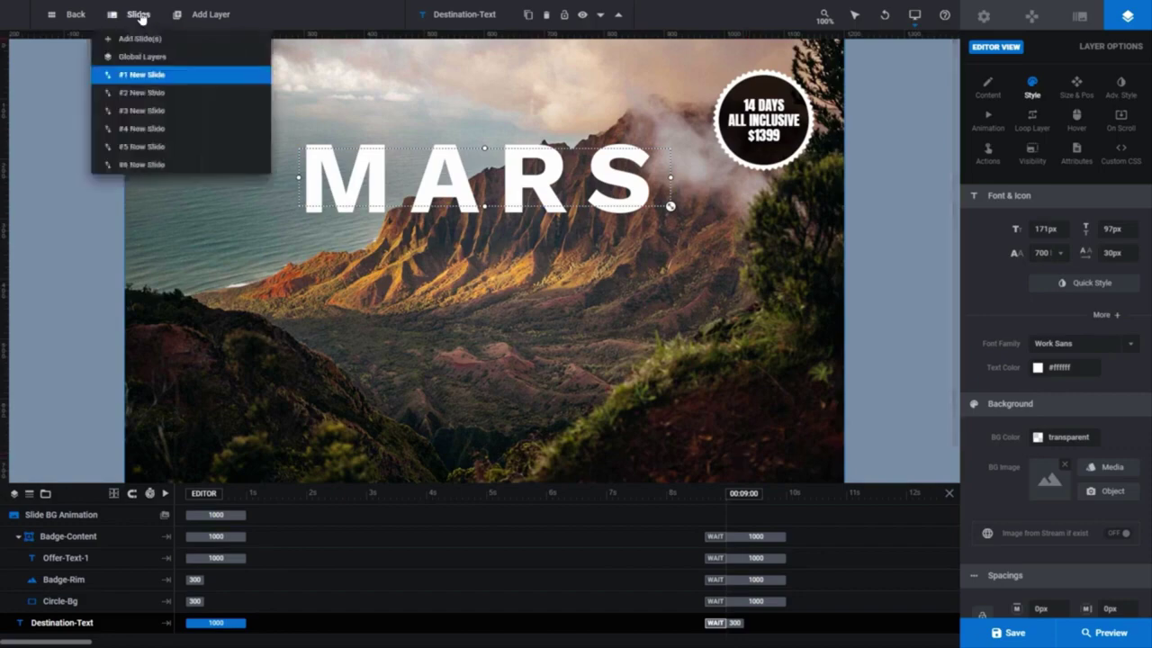
click(185, 57)
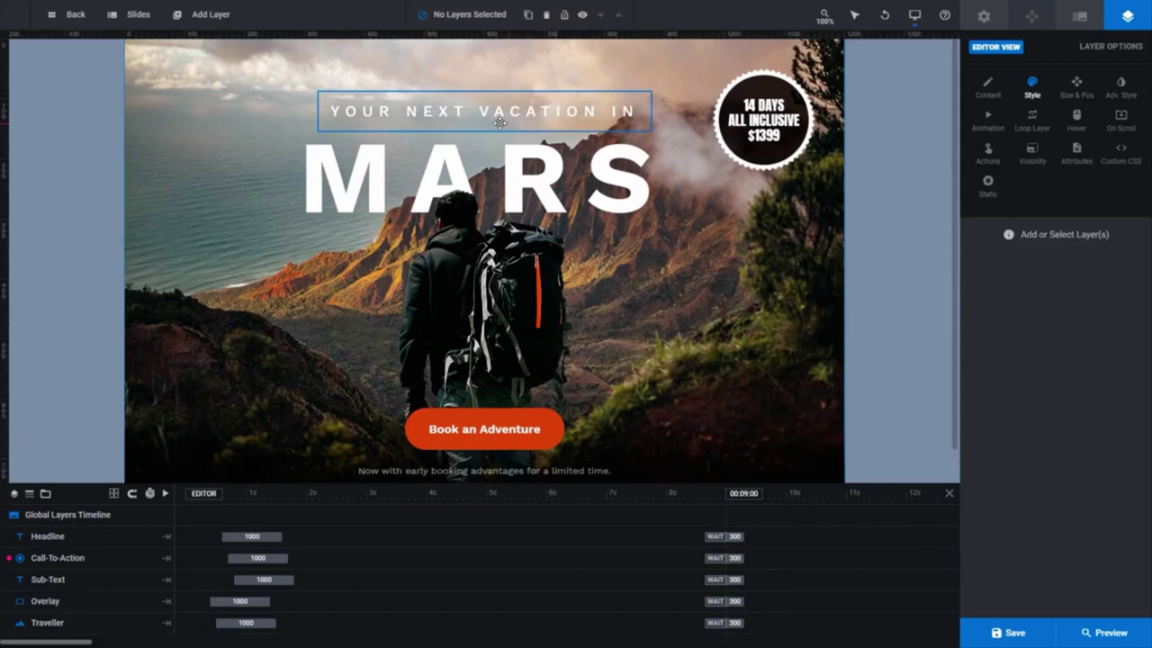
- Change the headline word IN to ON so it reads 'YOUR NEXT VACATION ON'
click(507, 120)
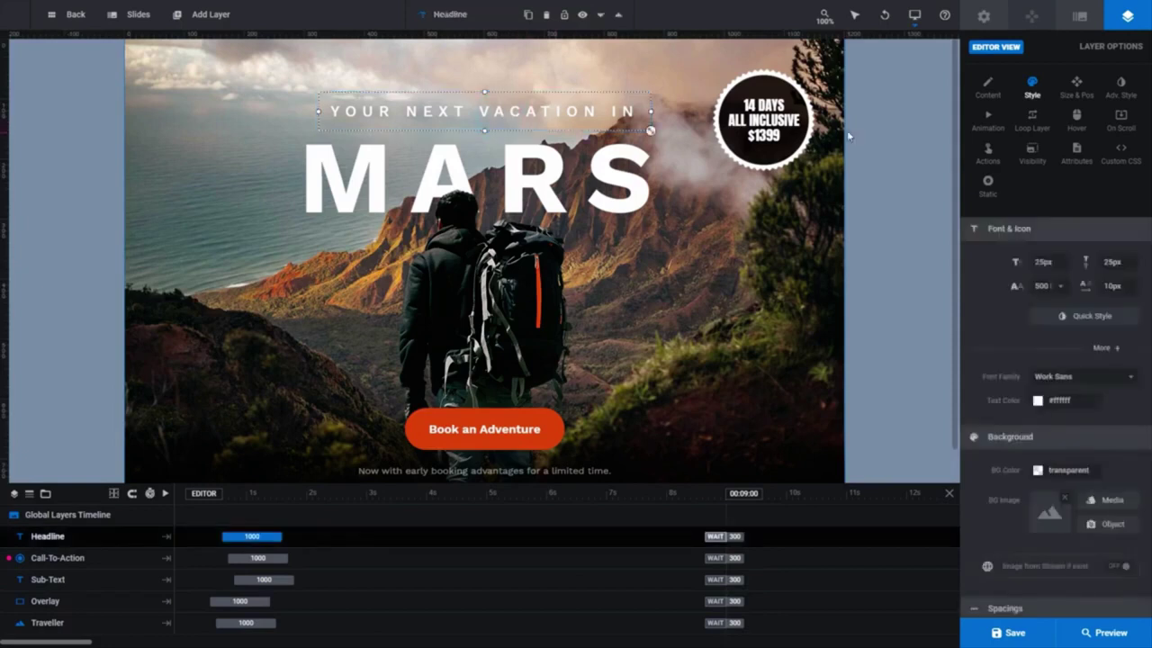
click(987, 87)
double_click(1072, 287)
text(ON ON)
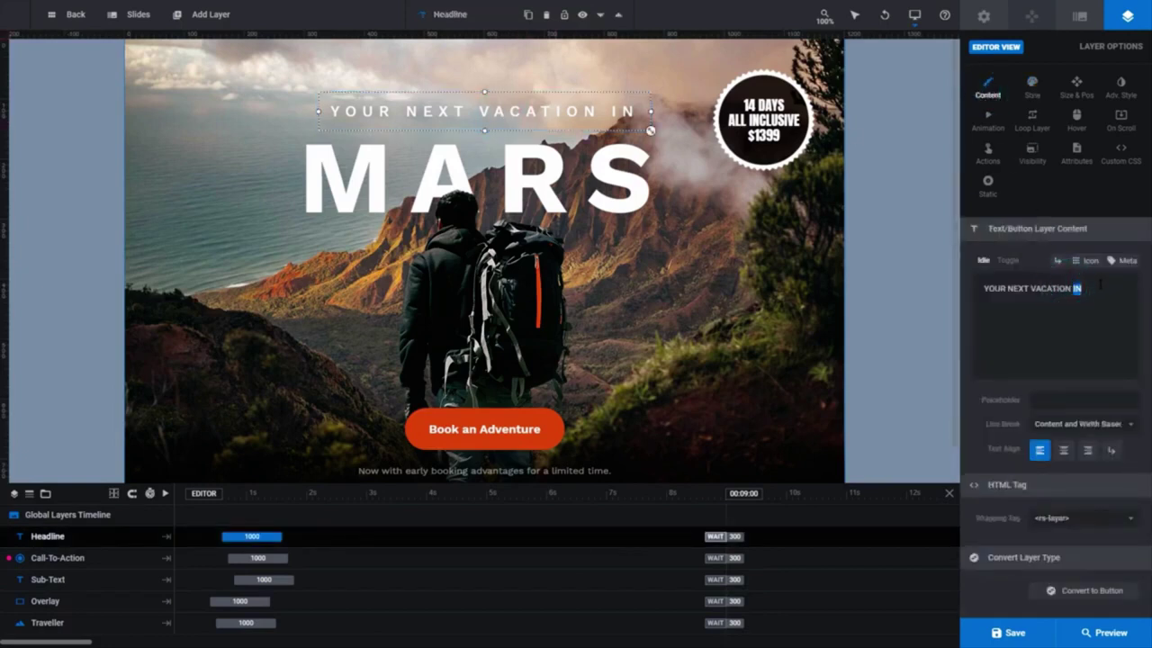
click(685, 288)
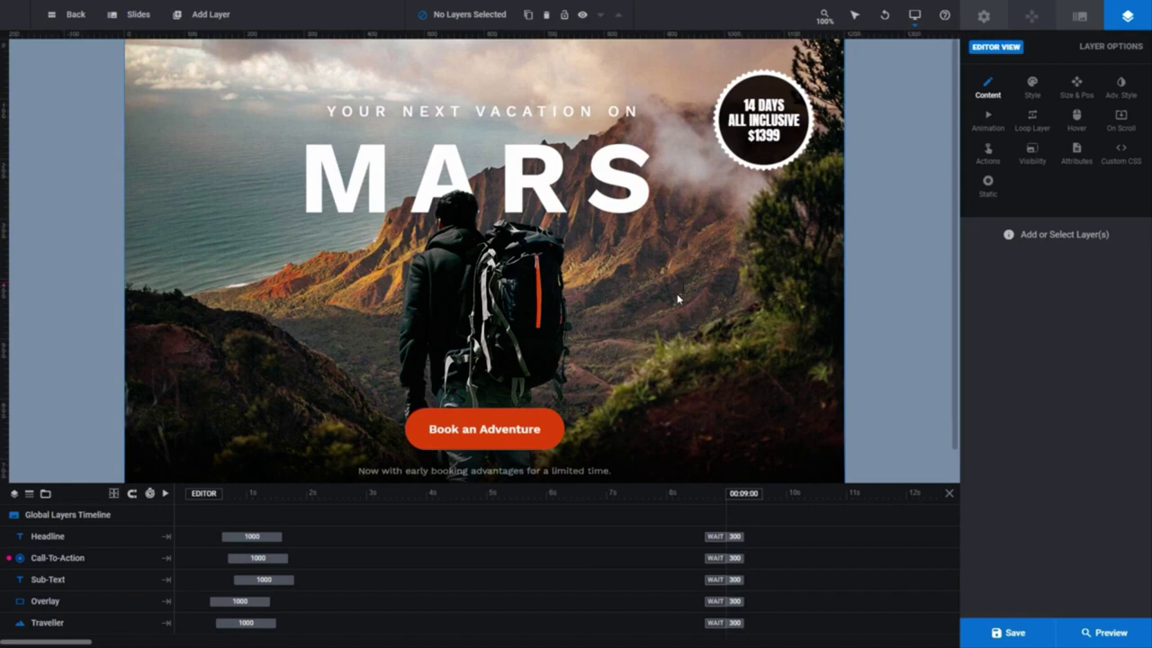
click(486, 437)
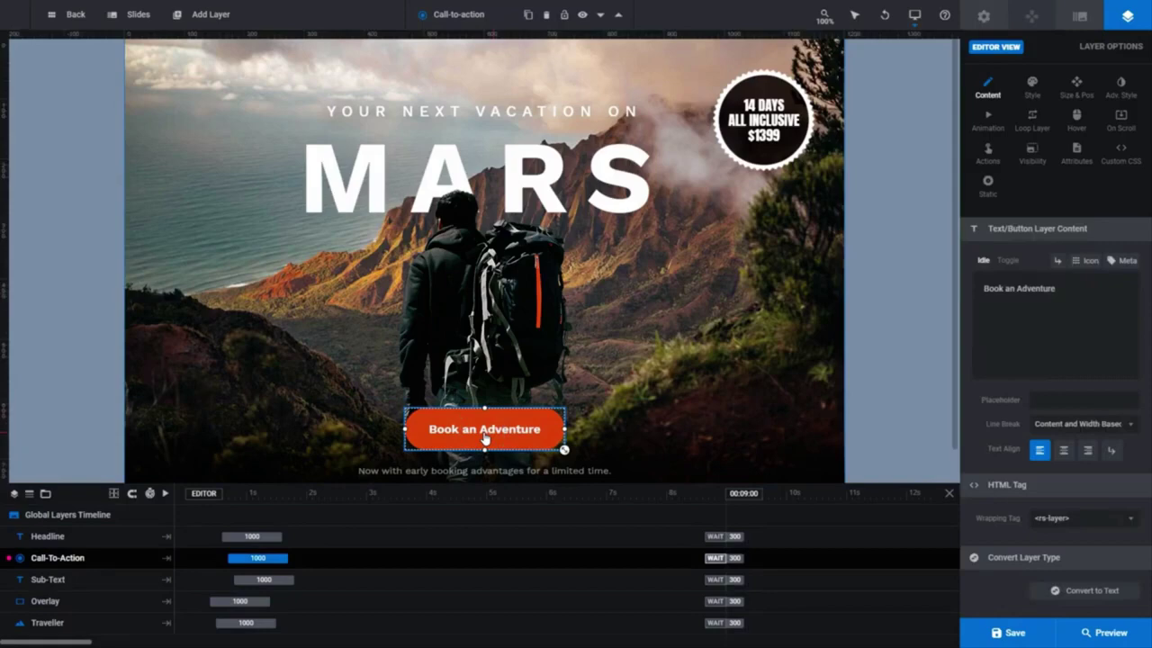
click(988, 160)
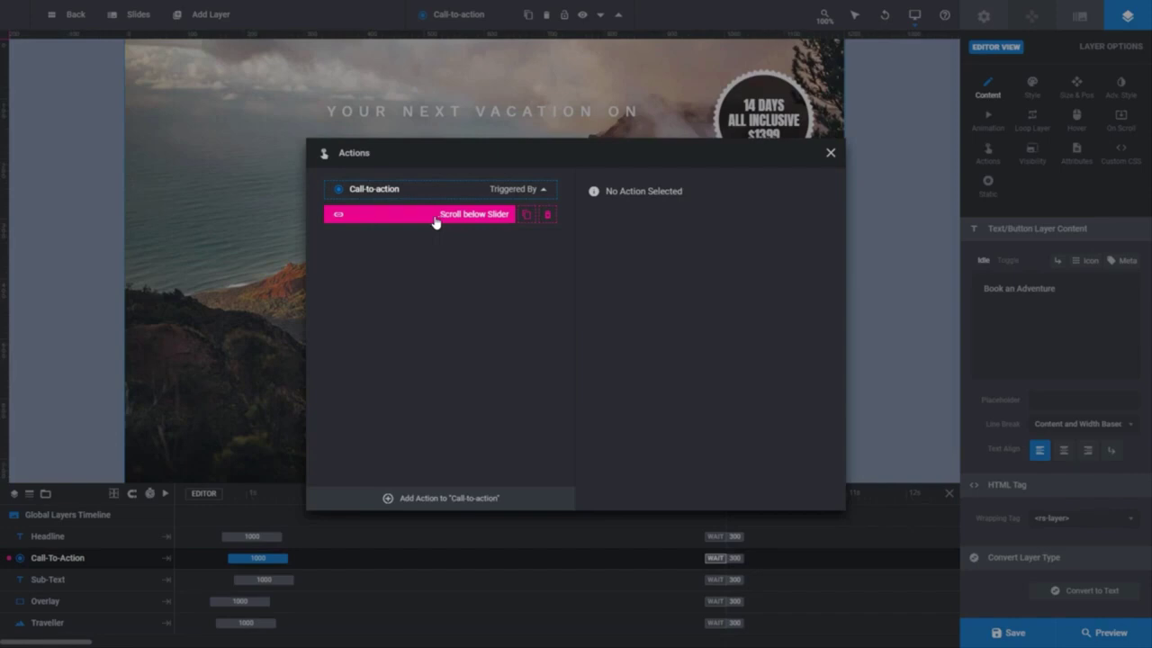
click(436, 222)
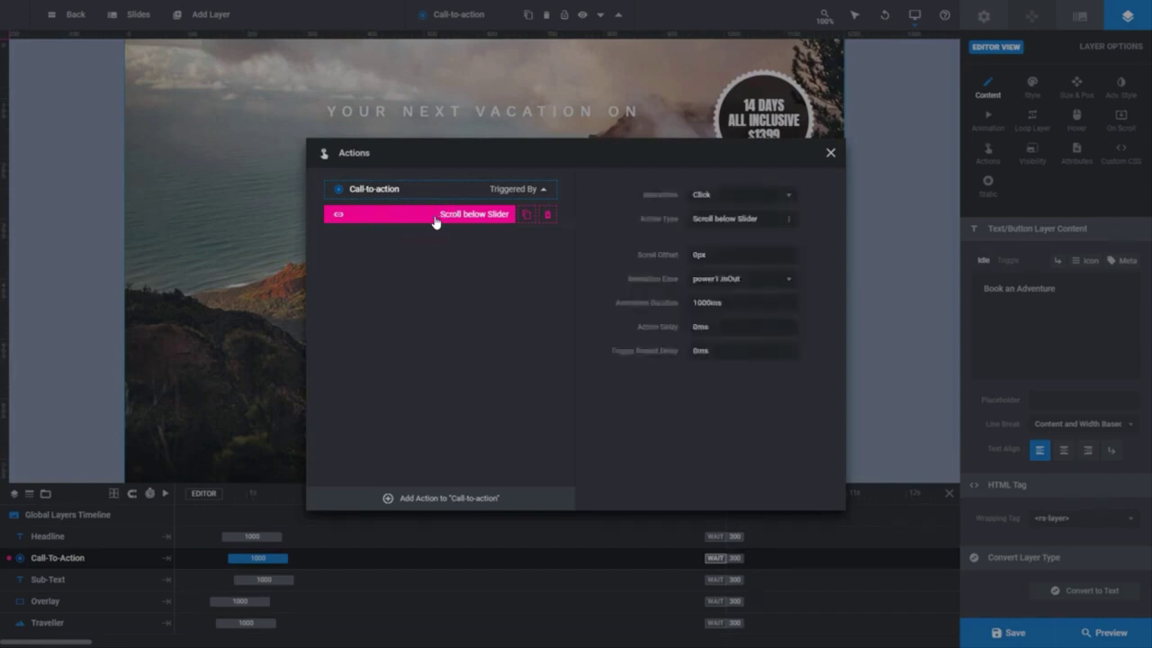
click(789, 220)
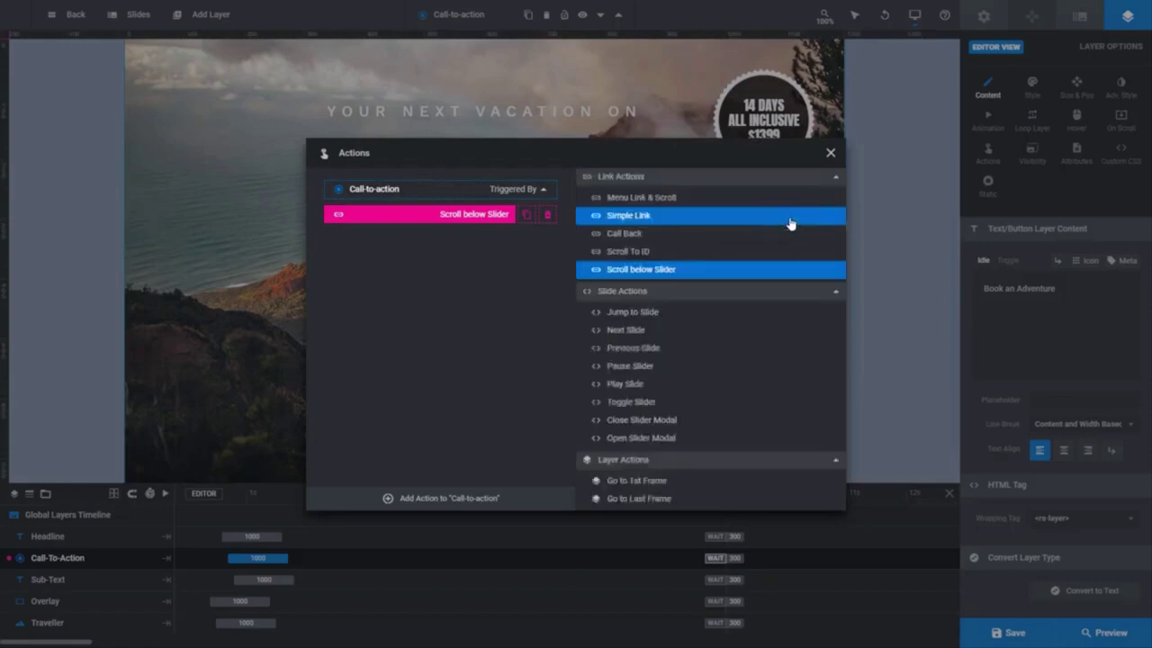
click(671, 216)
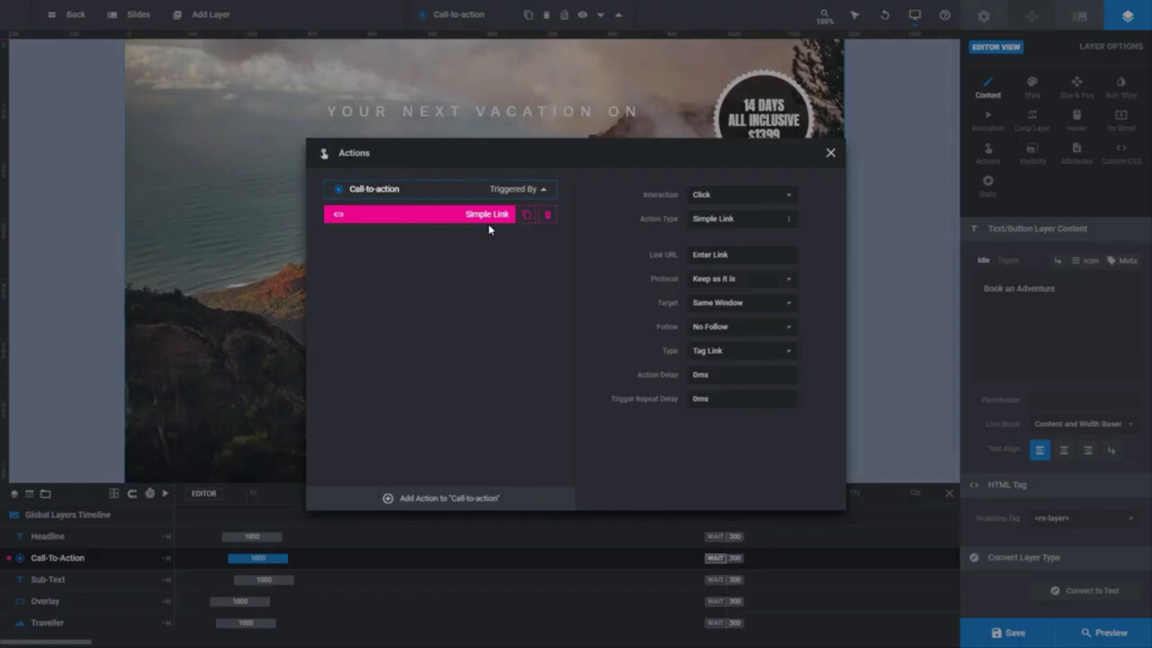
click(715, 254)
text(https://www.yourlink.com)
click(792, 310)
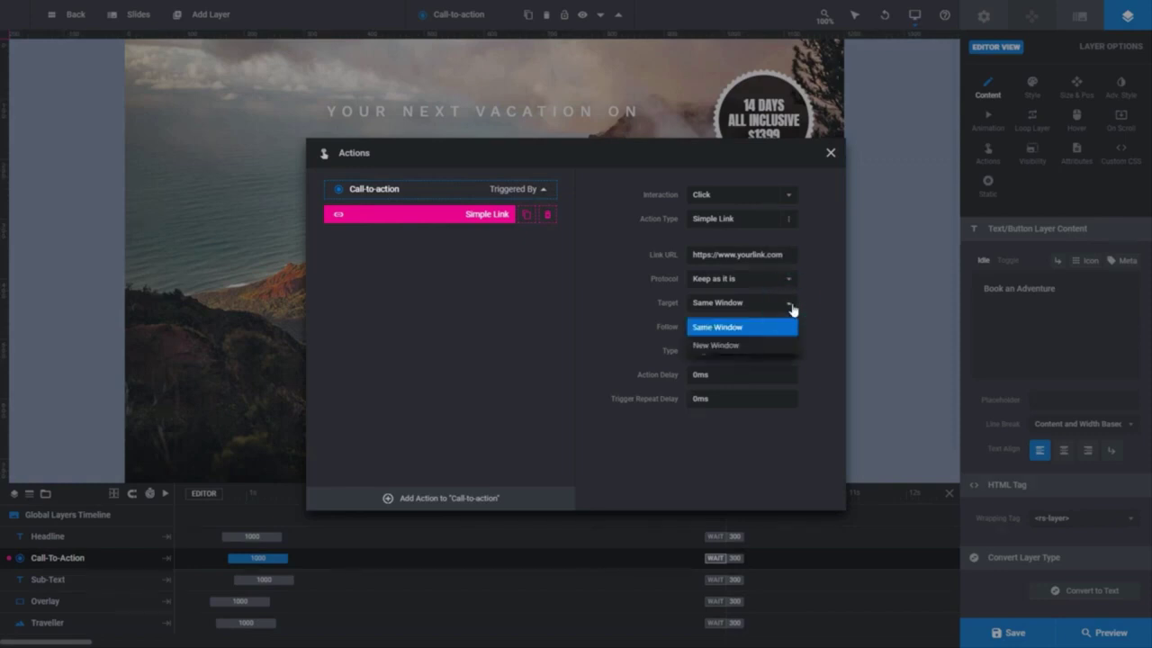
click(756, 348)
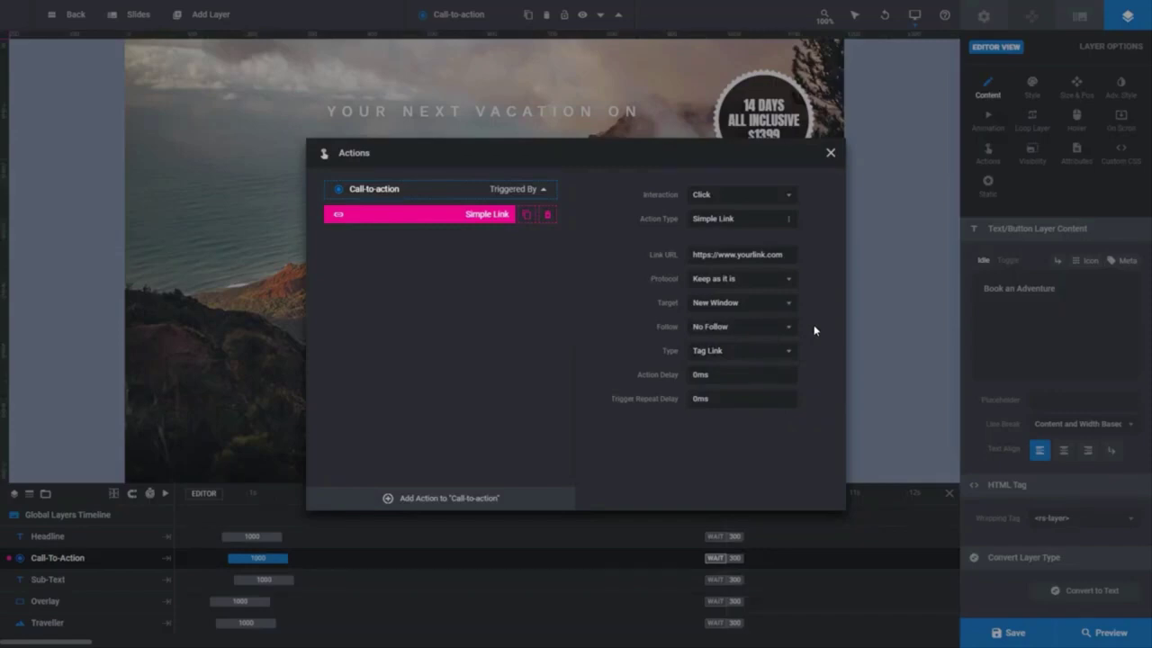
click(829, 156)
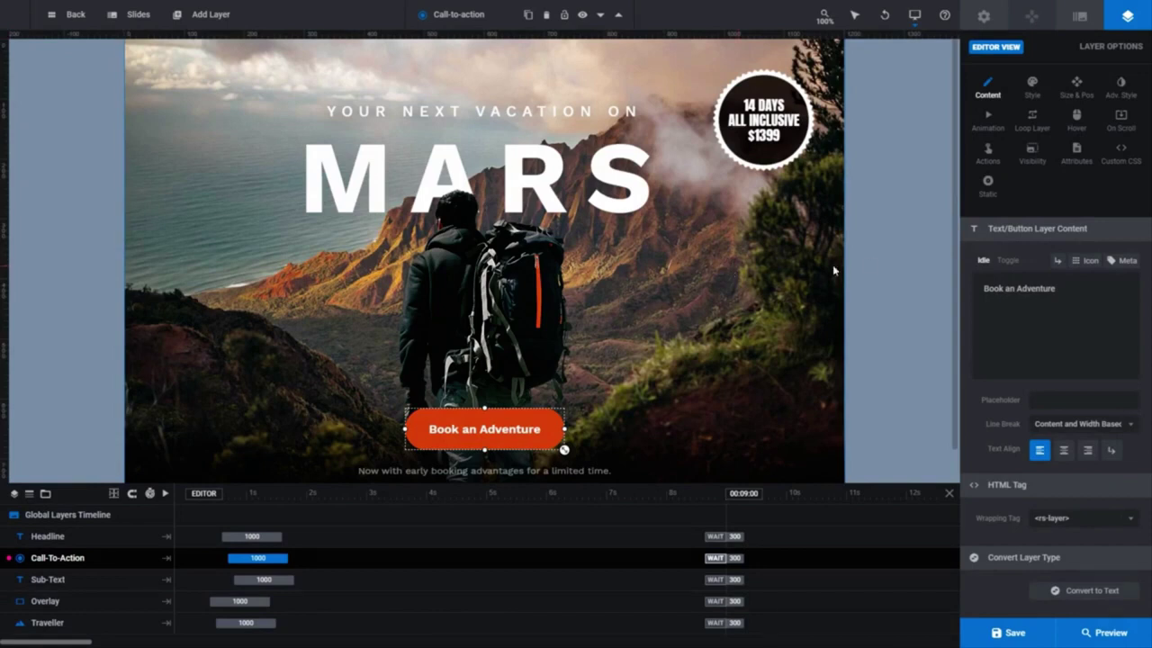
scroll(956, 241, down, 2)
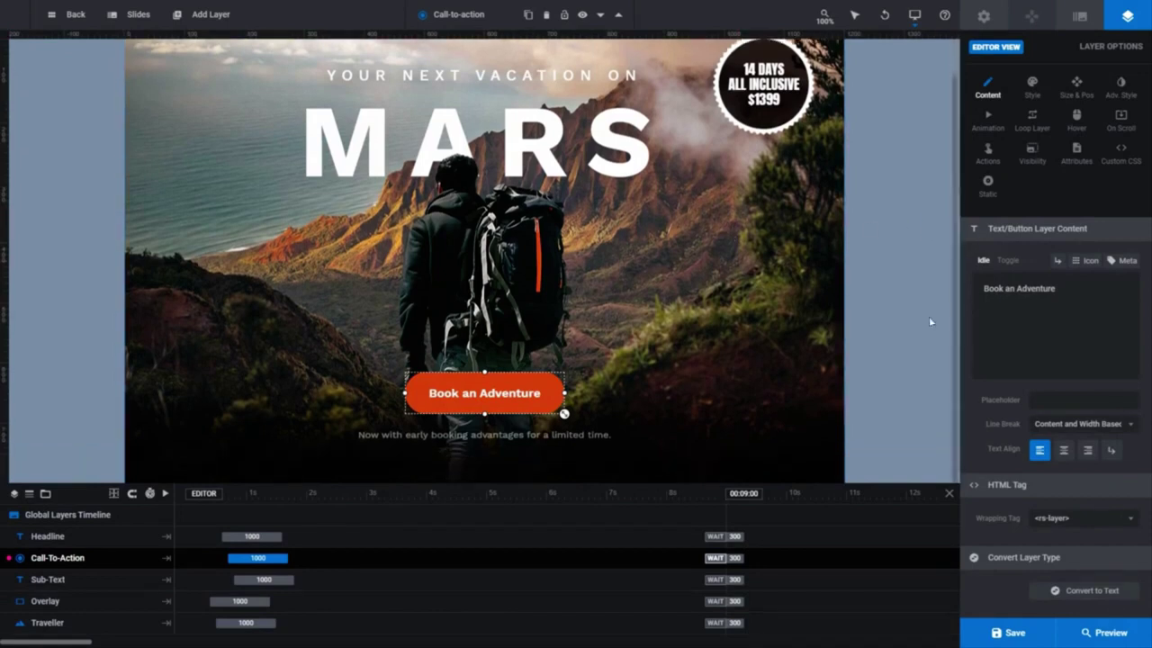
click(501, 436)
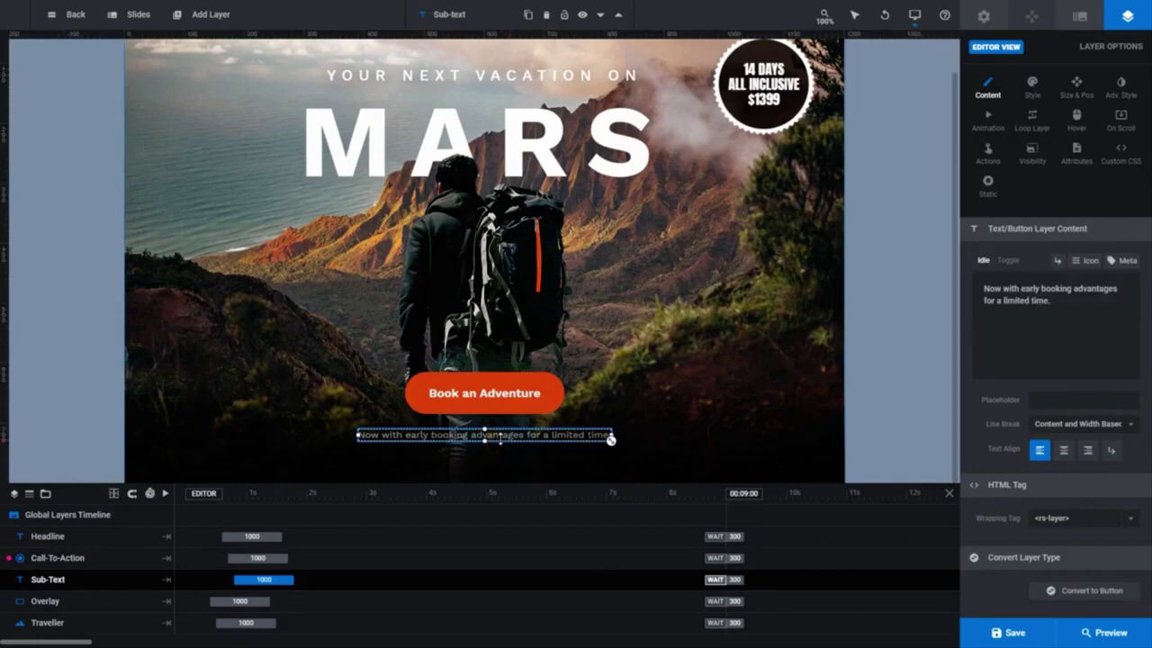
click(985, 161)
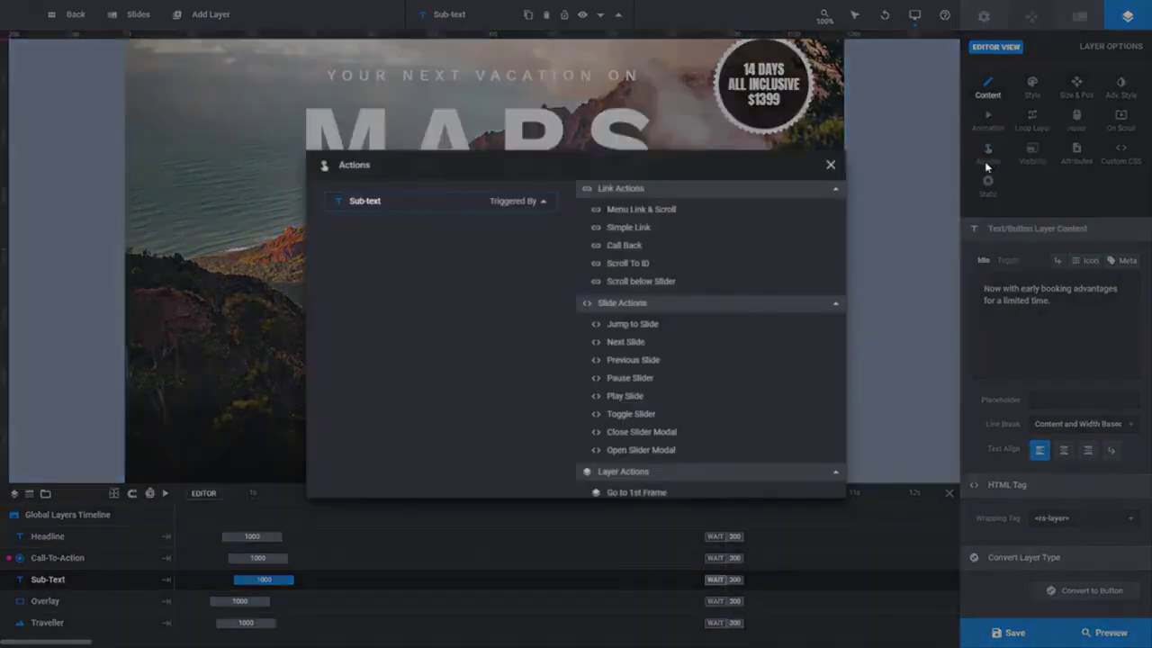
click(639, 228)
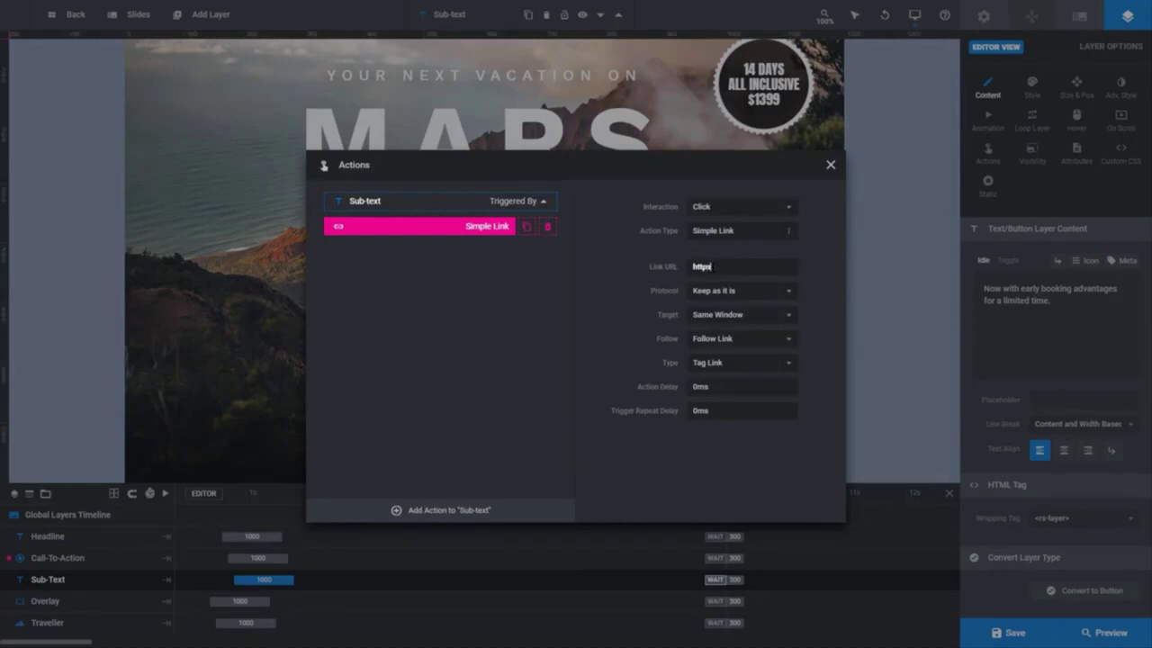
text(www.yourlink.com)
click(831, 165)
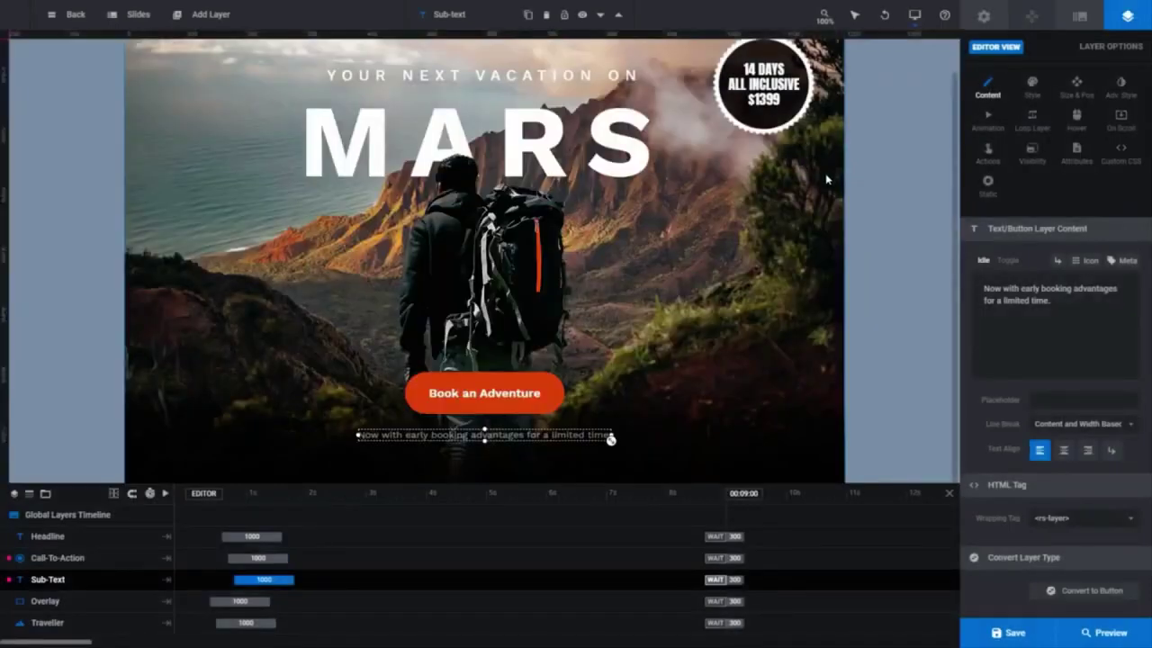
click(1001, 635)
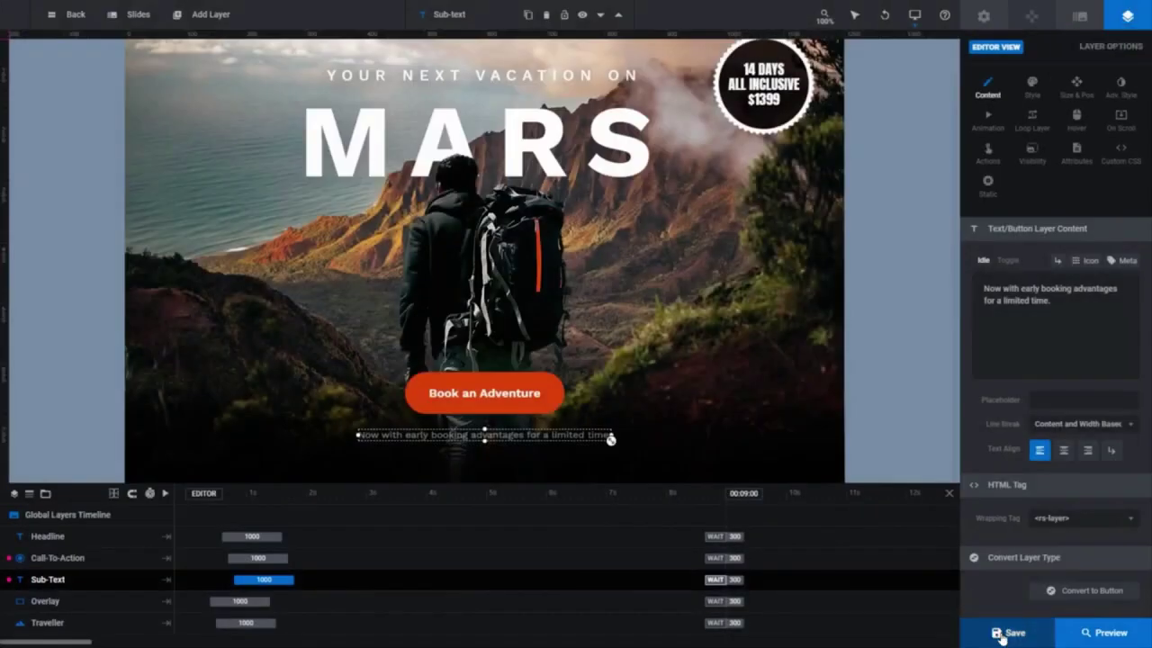
click(1107, 635)
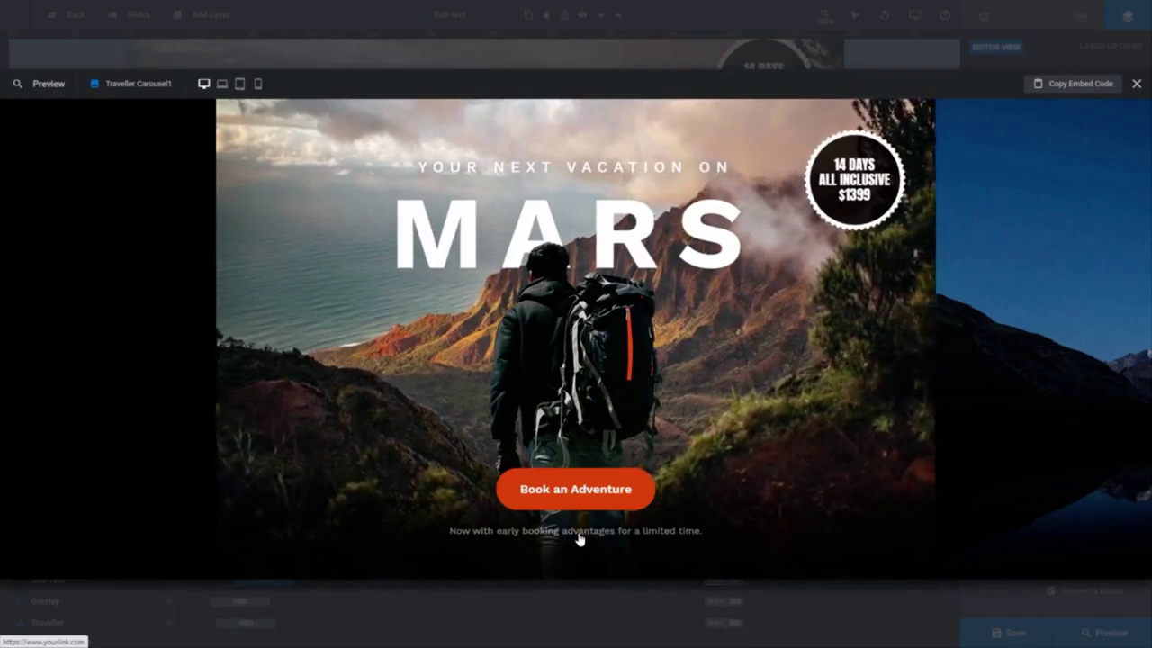
click(1137, 85)
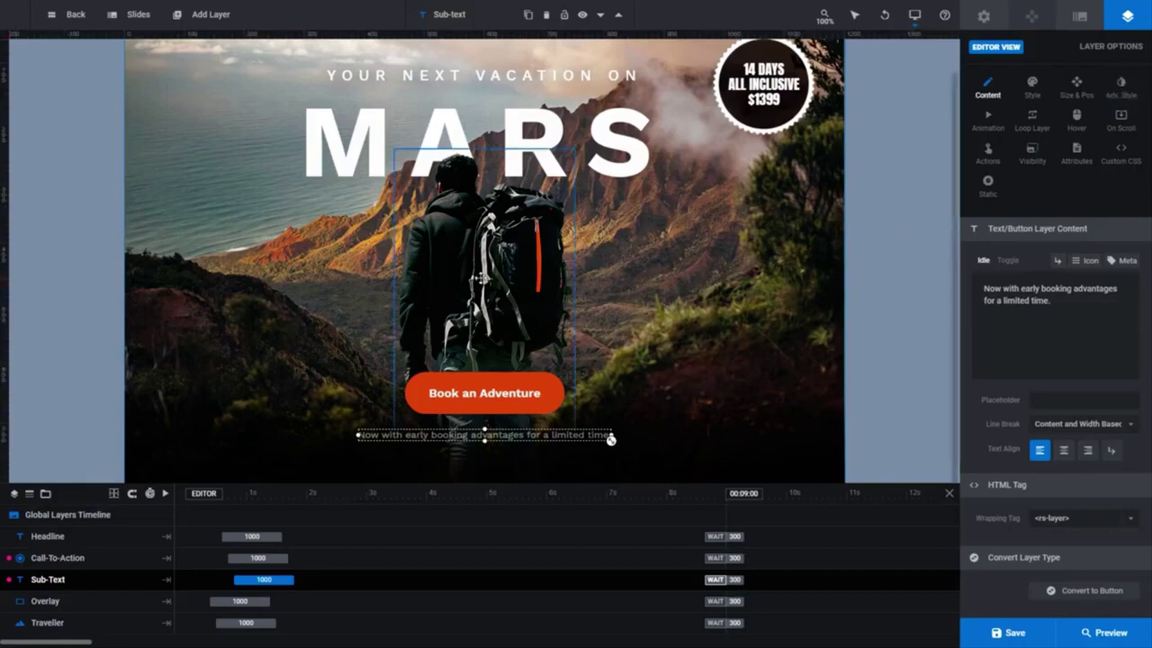
- Check the Traveller layer's 300 × 646 px size under Size & Pos, then return to Content
click(481, 278)
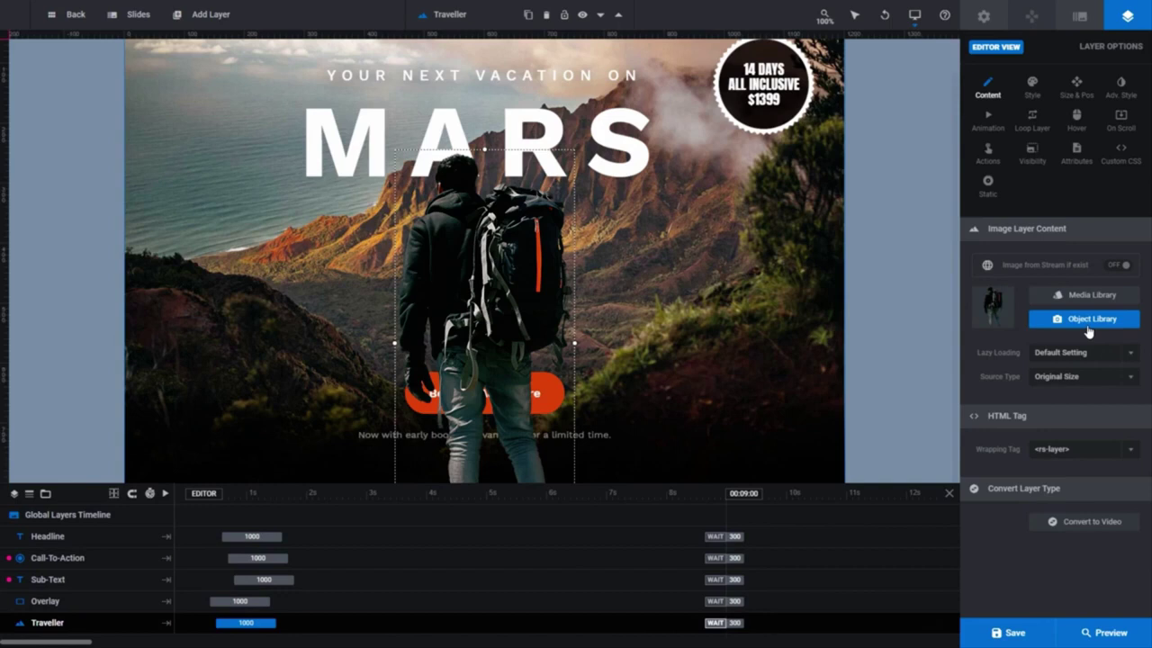
click(1075, 102)
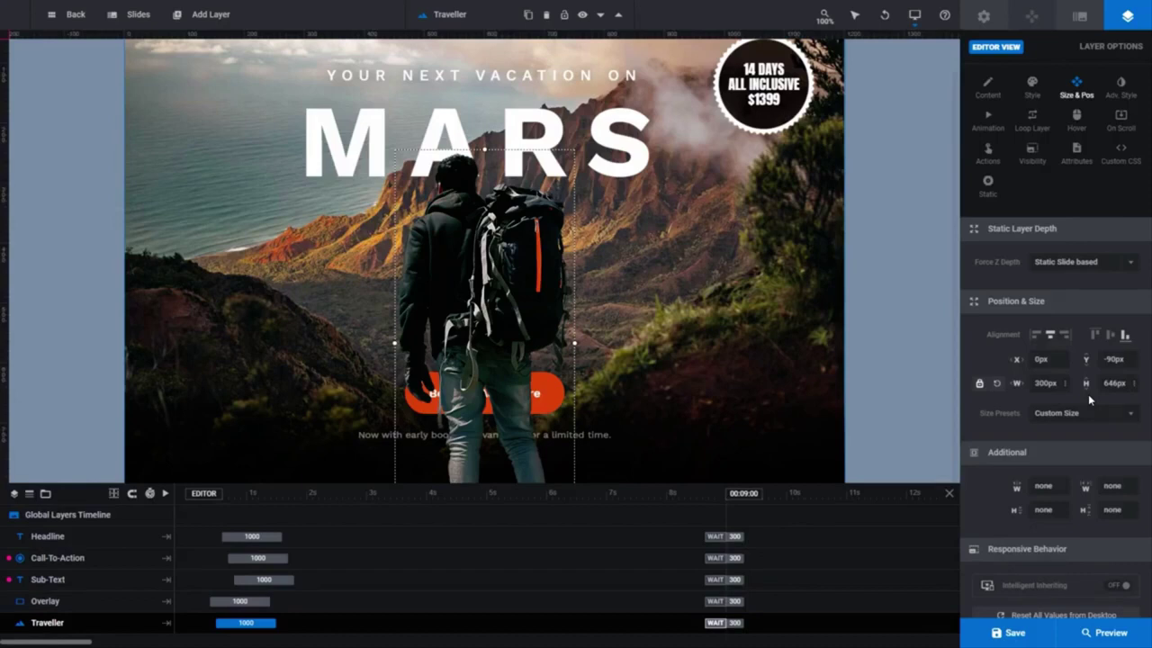
click(988, 88)
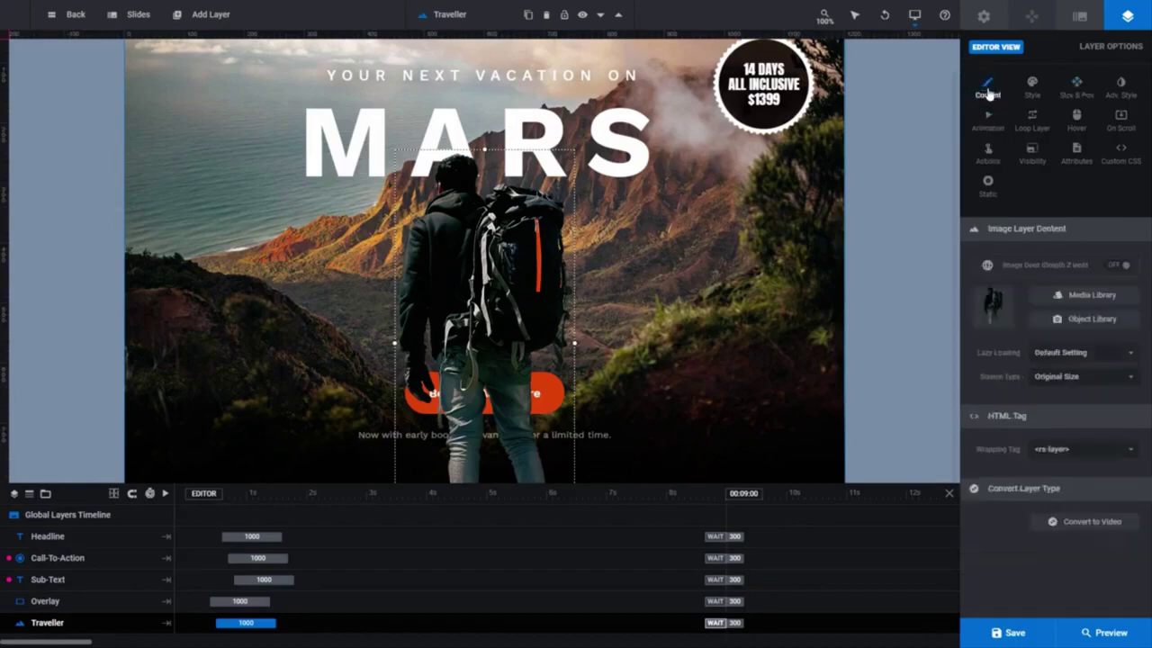
- Replace the hiker image with the Small-size 'Pulling up' stock photo from the Object Library
click(1085, 328)
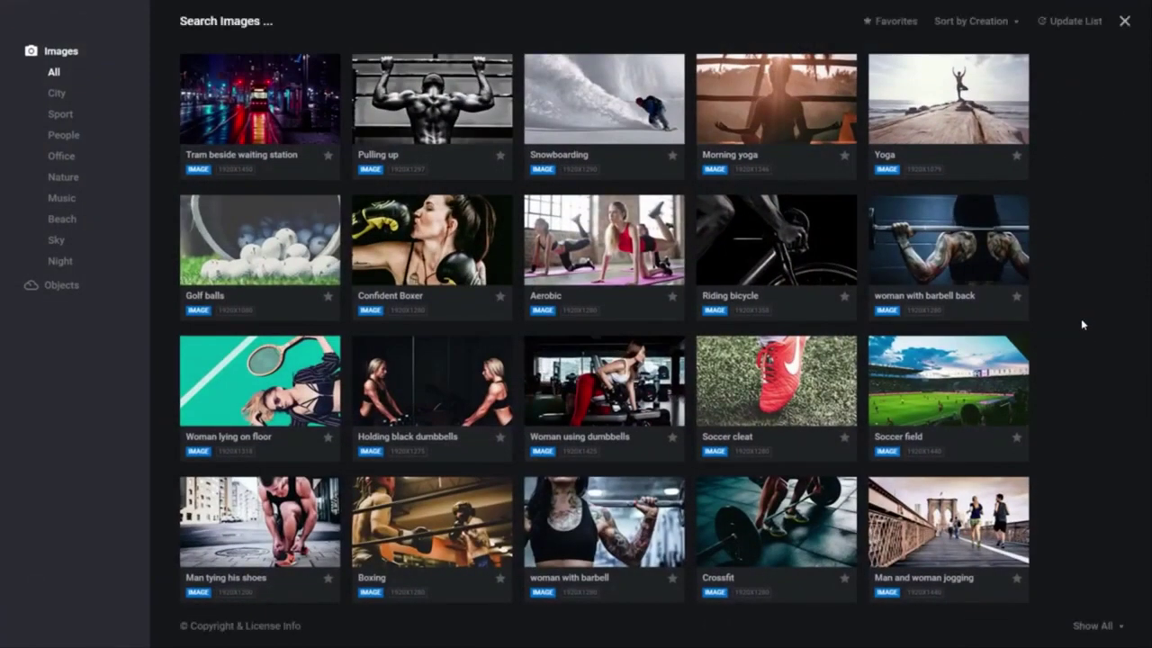
scroll(1081, 324, down, 10)
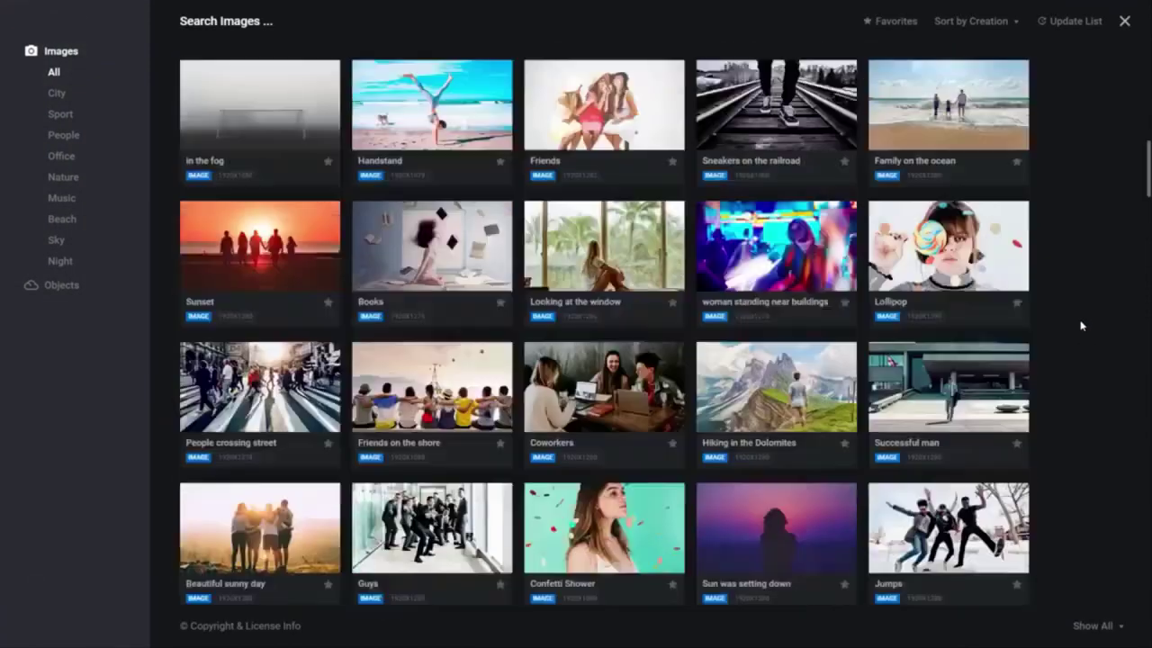
scroll(1082, 326, down, 10)
scroll(1074, 324, up, 14)
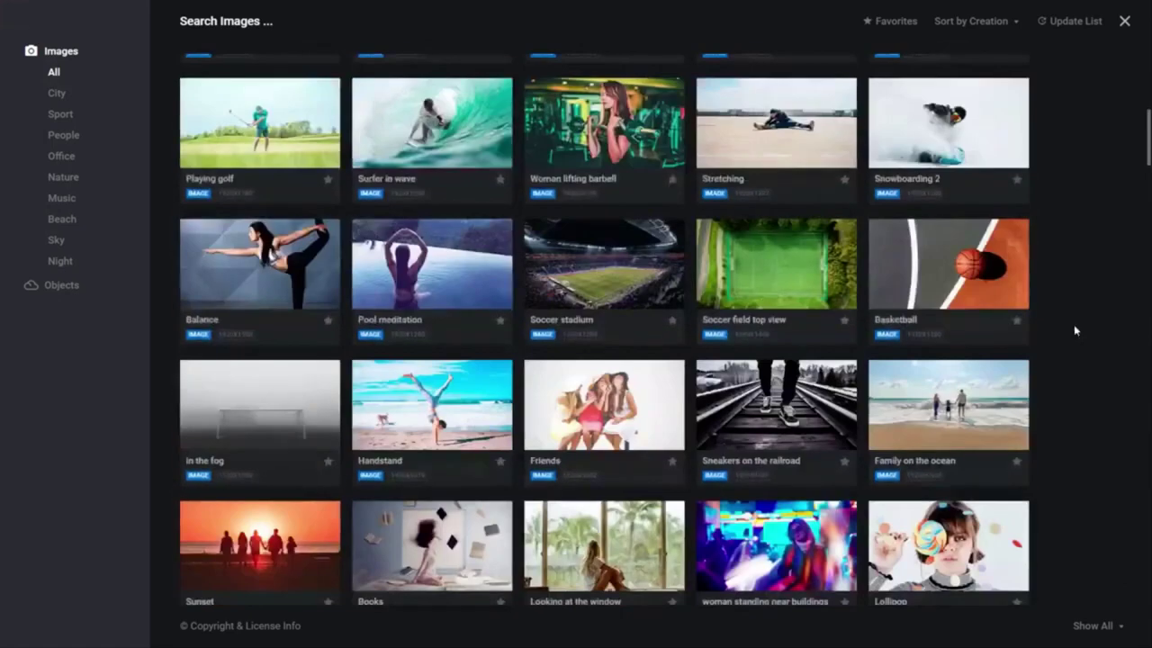
scroll(1074, 331, up, 7)
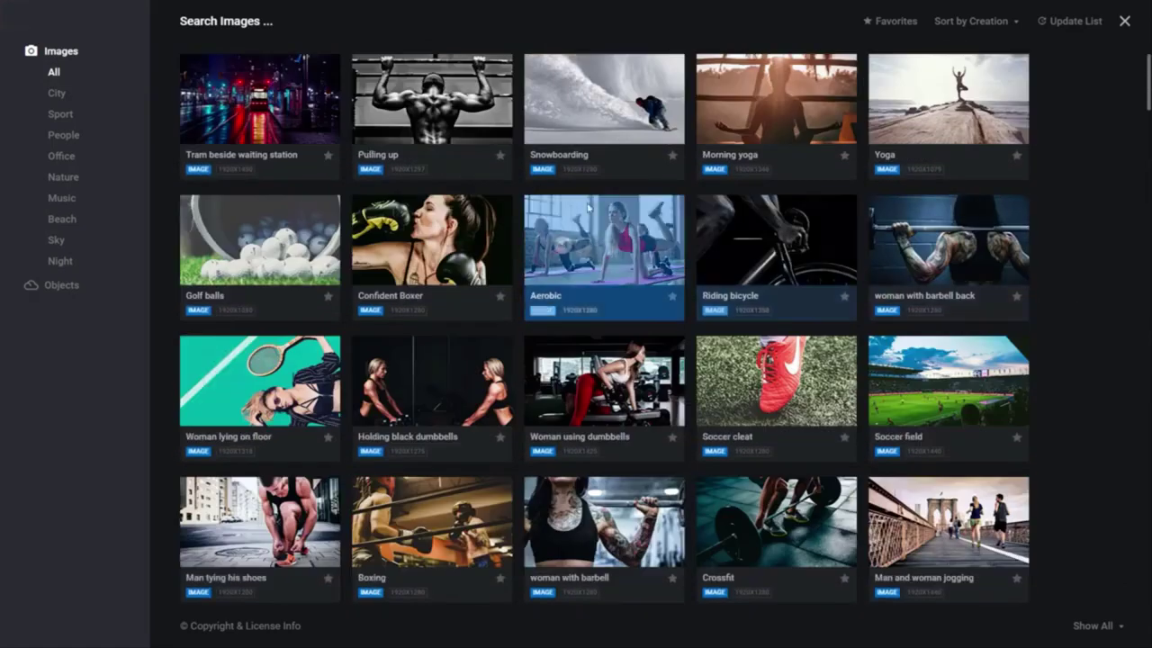
mouse_move(394, 109)
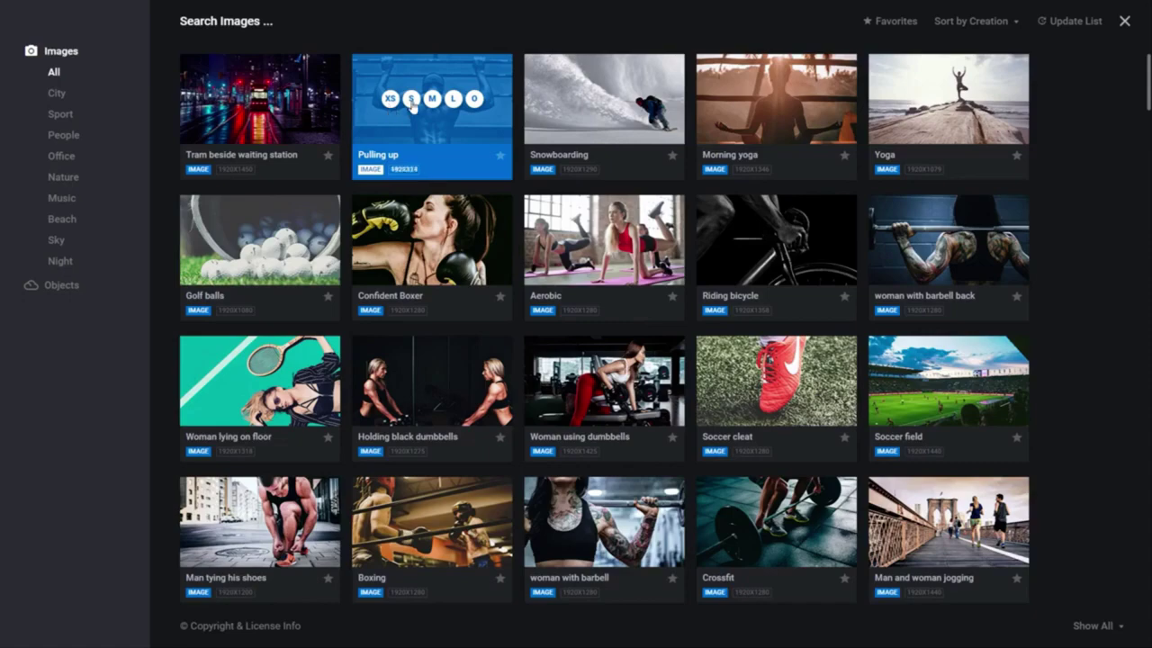
click(411, 101)
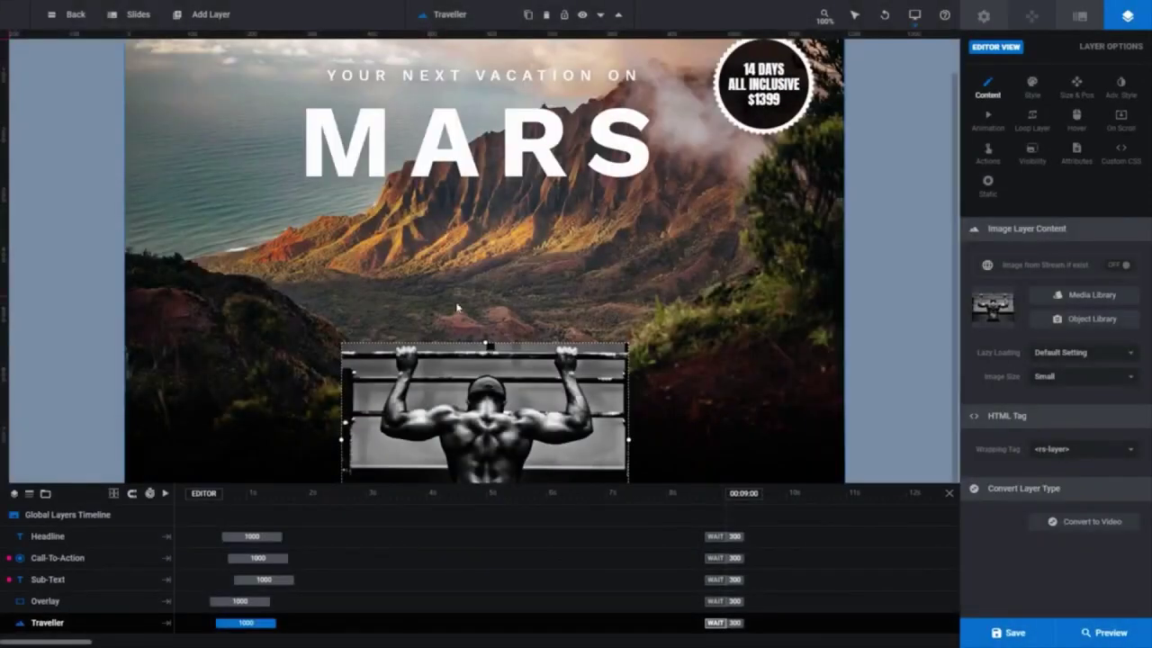
- Move the Pulling up image higher and roughly resize it with its handles
drag(476, 377, 479, 225)
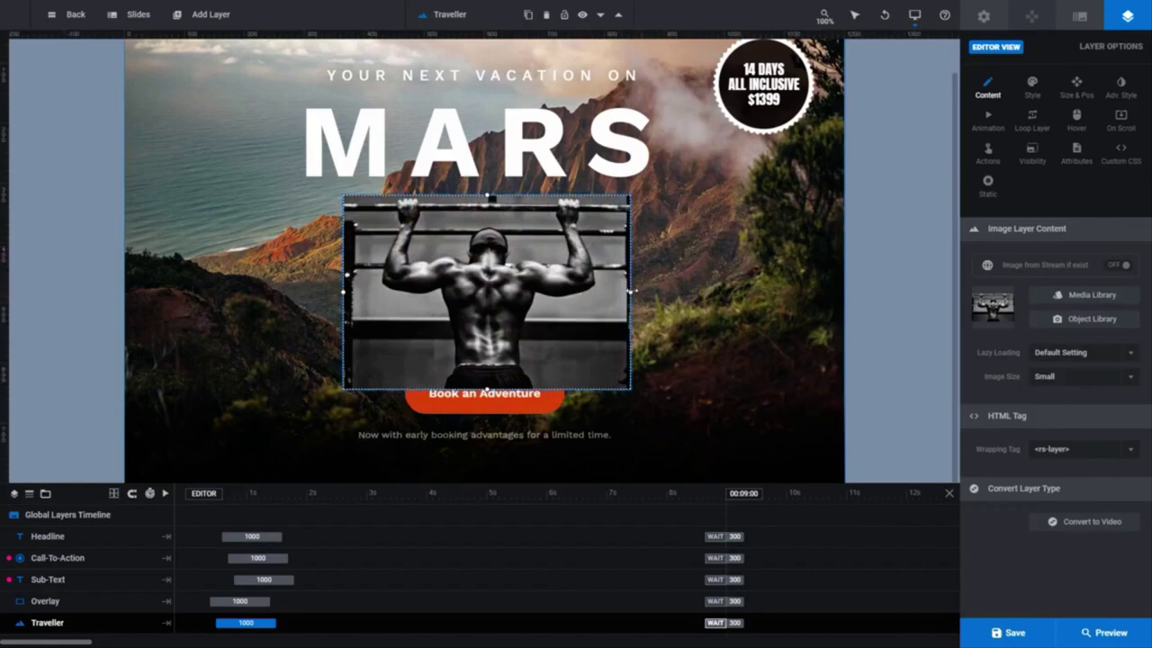
mouse_move(630, 289)
mouse_down()
mouse_move(651, 270)
mouse_move(630, 275)
mouse_up()
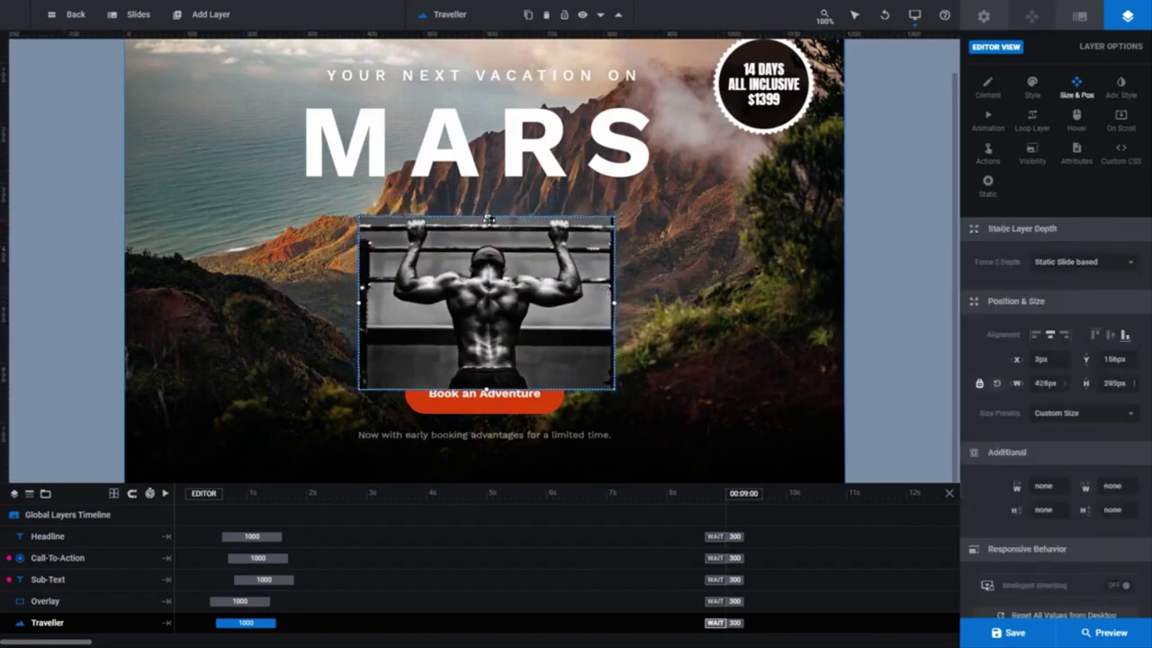
drag(486, 218, 487, 240)
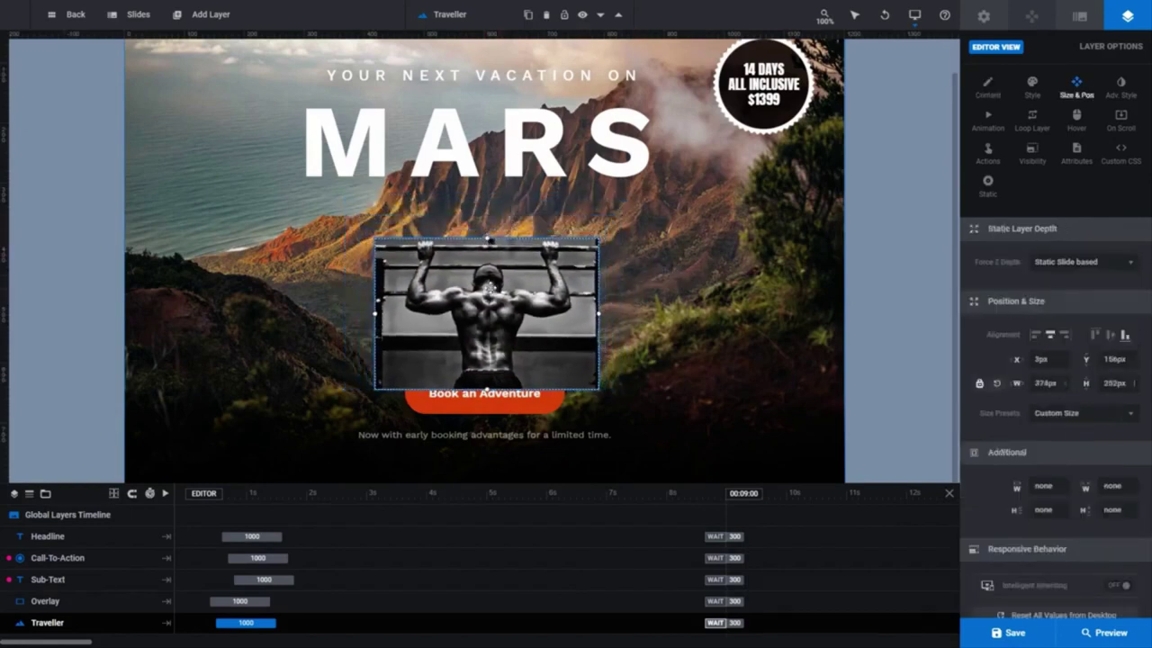
drag(490, 292, 490, 256)
mouse_move(597, 278)
mouse_down()
mouse_move(614, 273)
mouse_move(574, 273)
mouse_move(593, 276)
mouse_up()
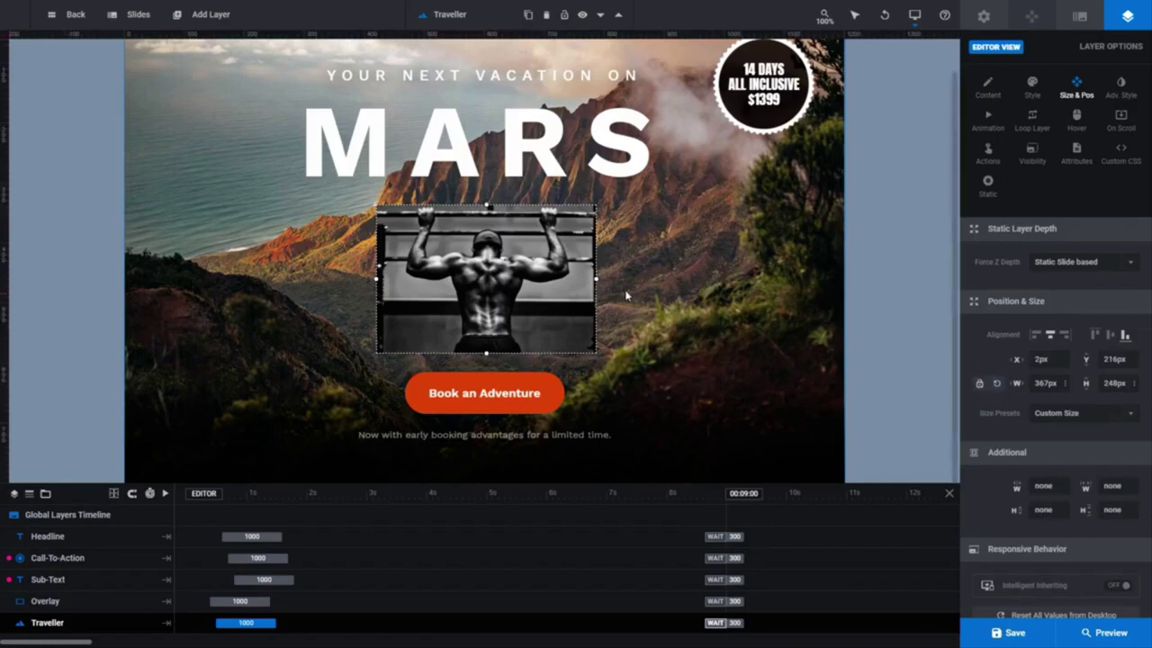
drag(601, 282, 657, 274)
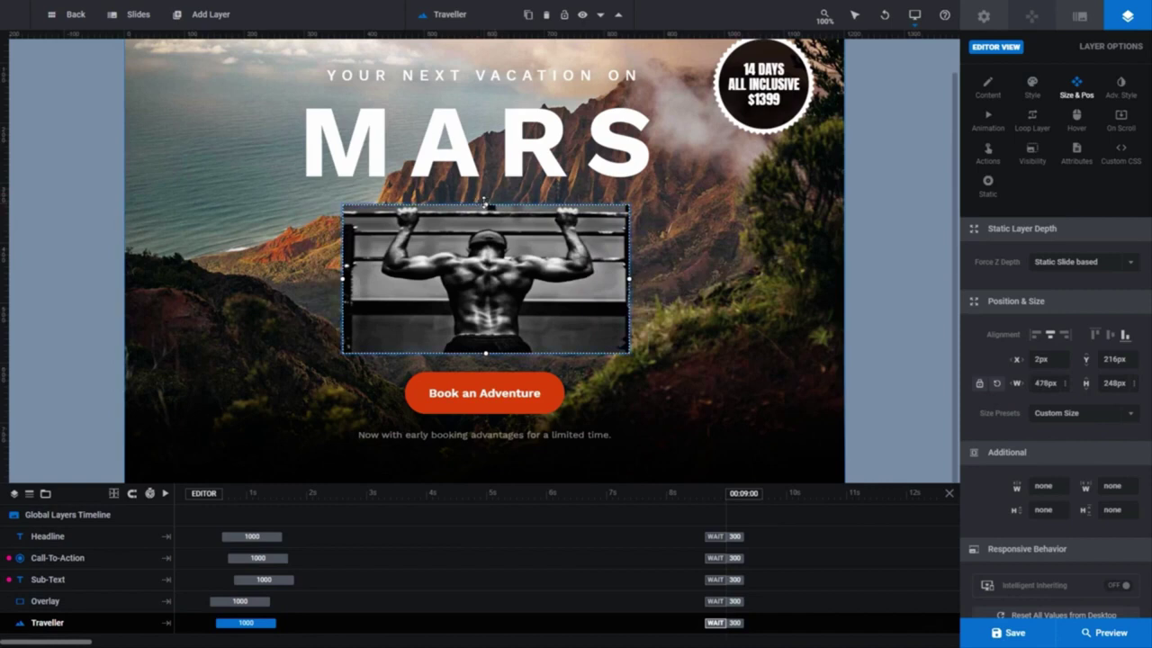
mouse_move(486, 206)
mouse_down()
mouse_move(487, 141)
mouse_move(486, 222)
mouse_up()
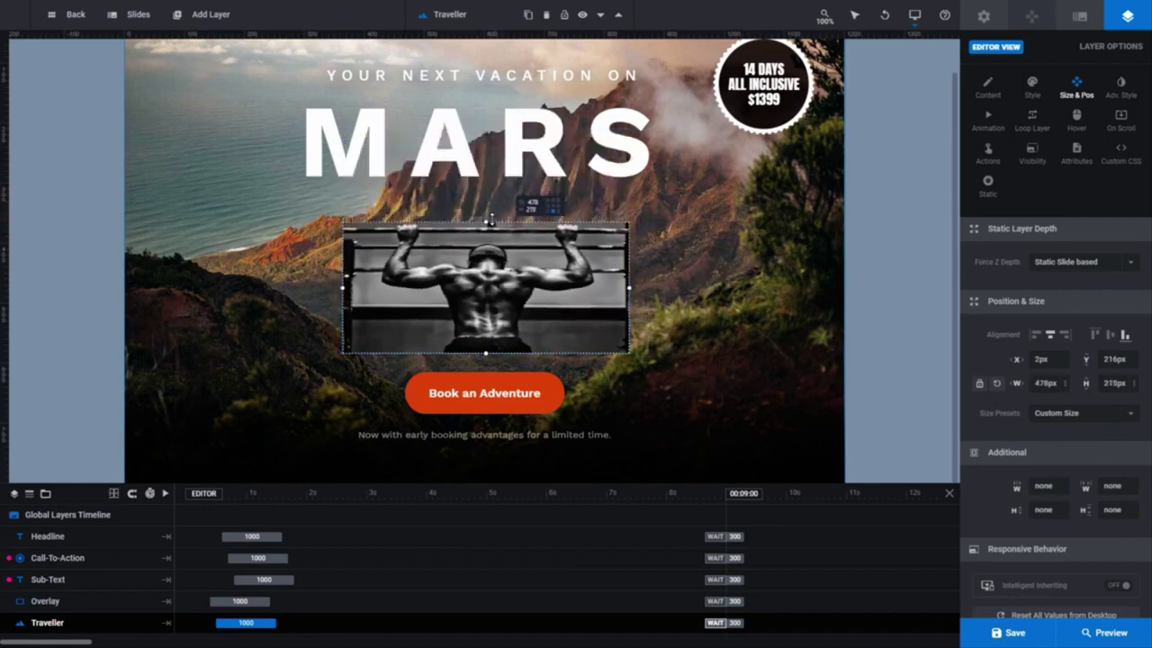
drag(342, 288, 420, 288)
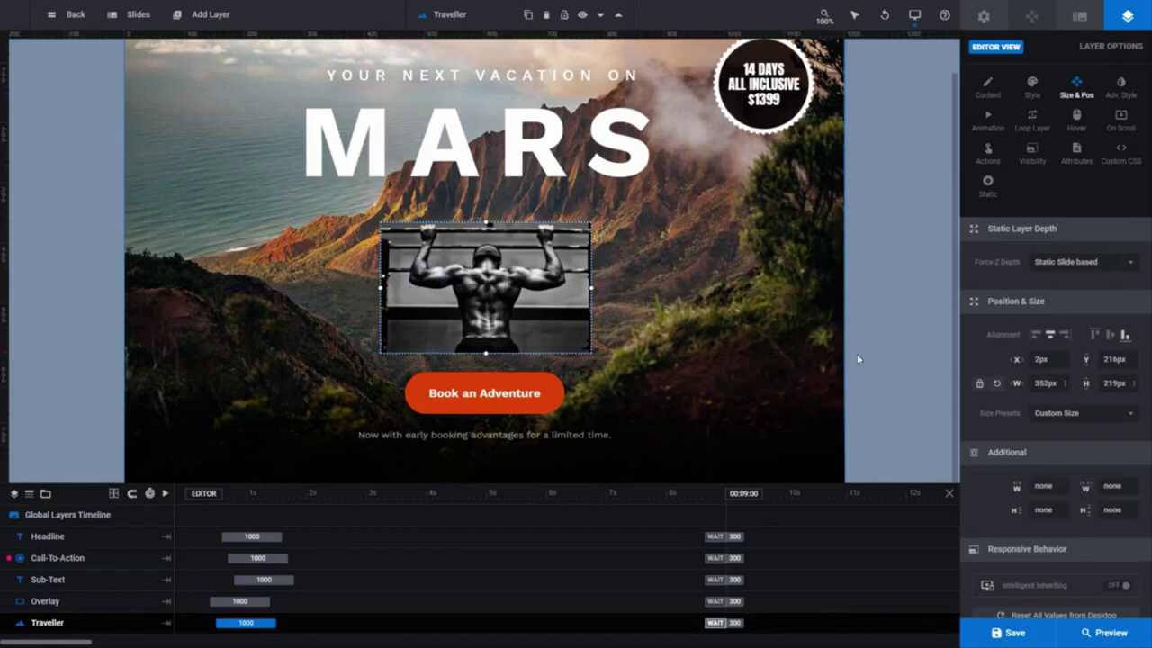
- Set the image layer to exactly 300 px wide by 646 px tall under Size & Pos
click(1041, 382)
text(300)
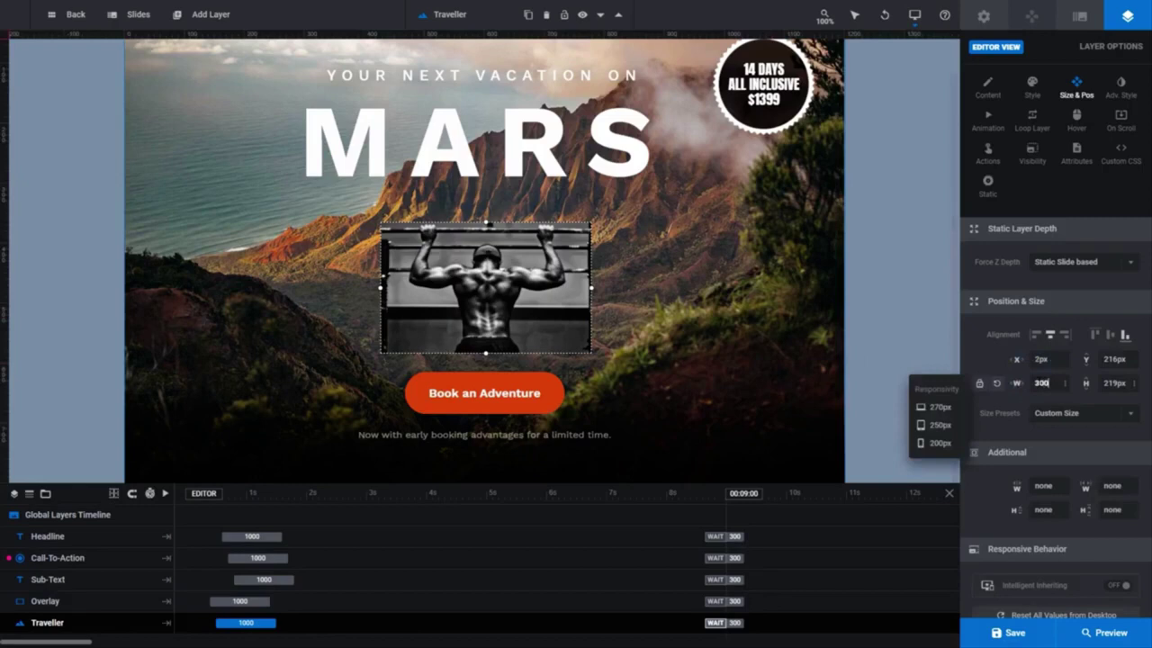
key(Tab)
text(646)
key(Return)
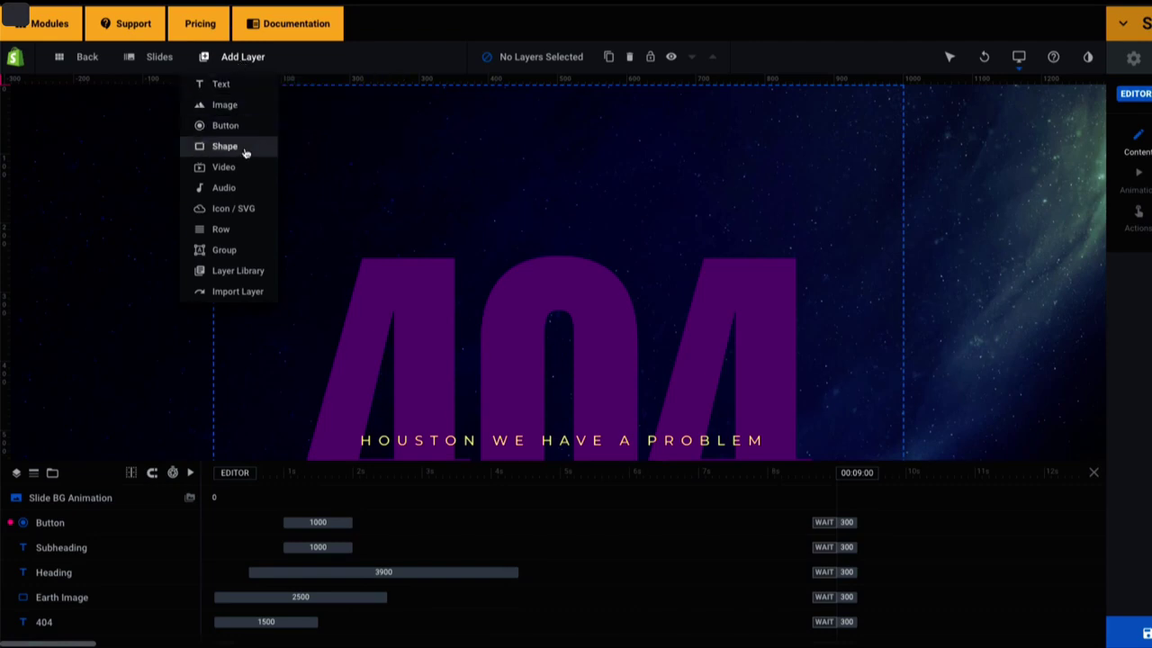
mouse_move(242, 115)
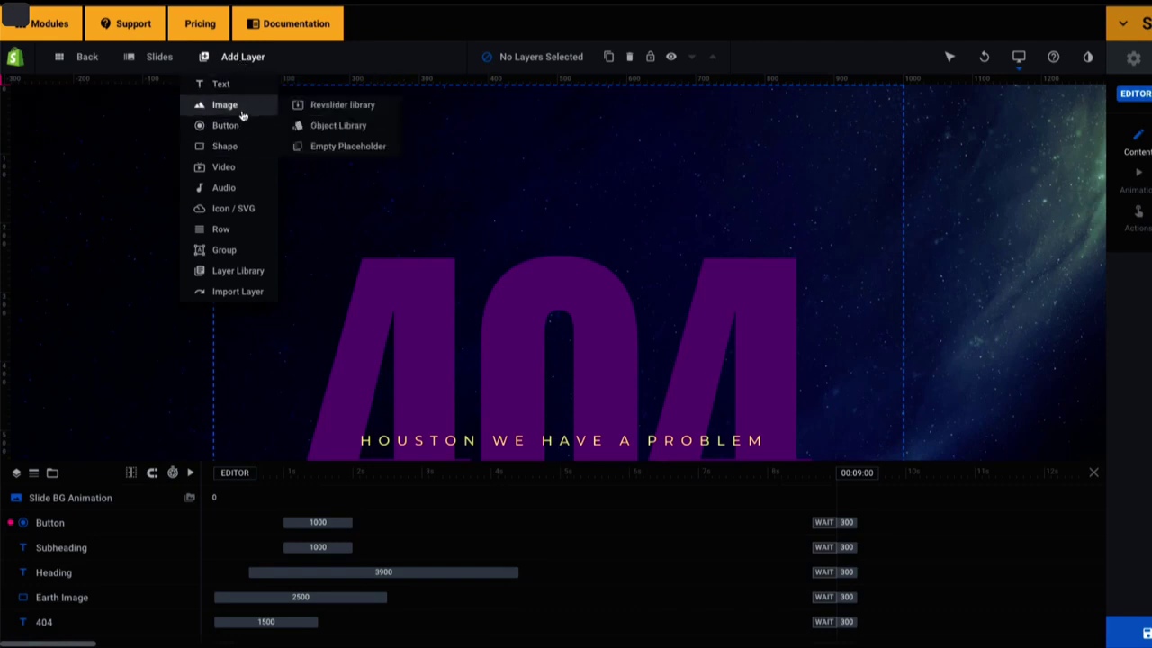
- Upload astronaut.png from Downloads and apply it as the Traveller layer image
click(339, 105)
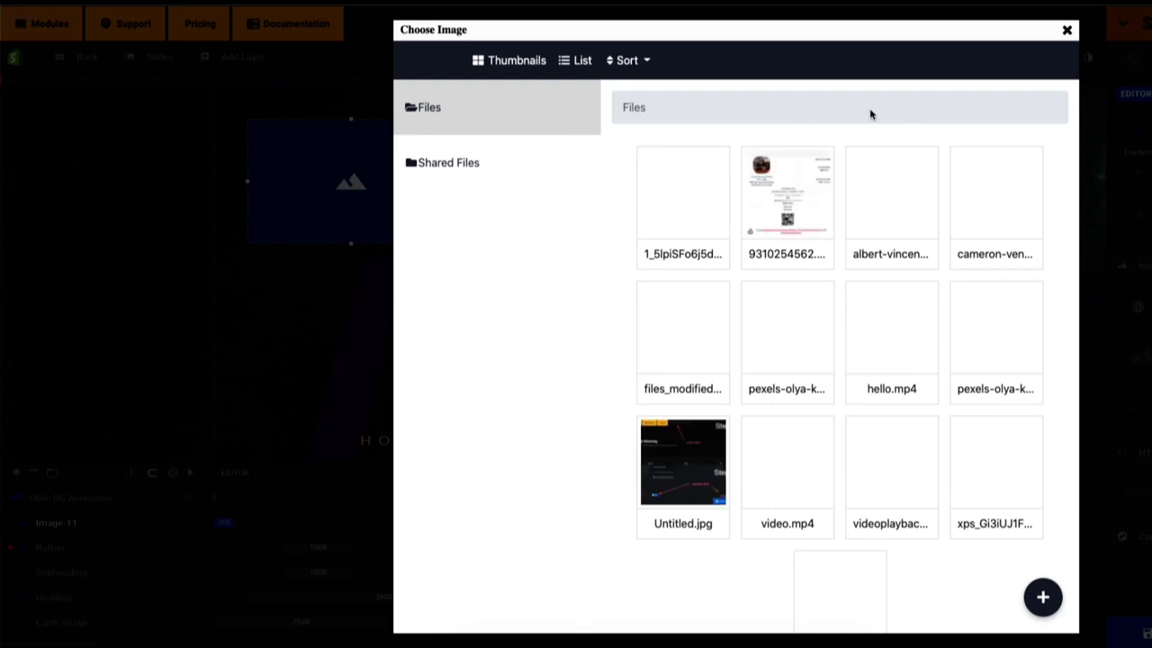
click(1041, 607)
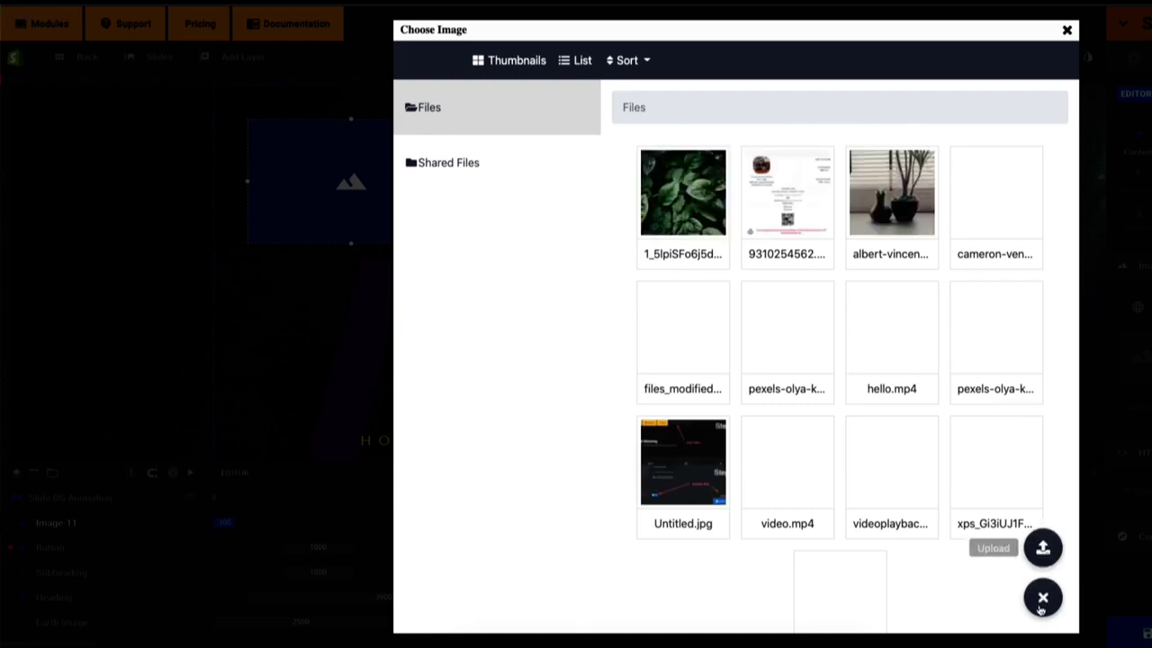
click(1042, 546)
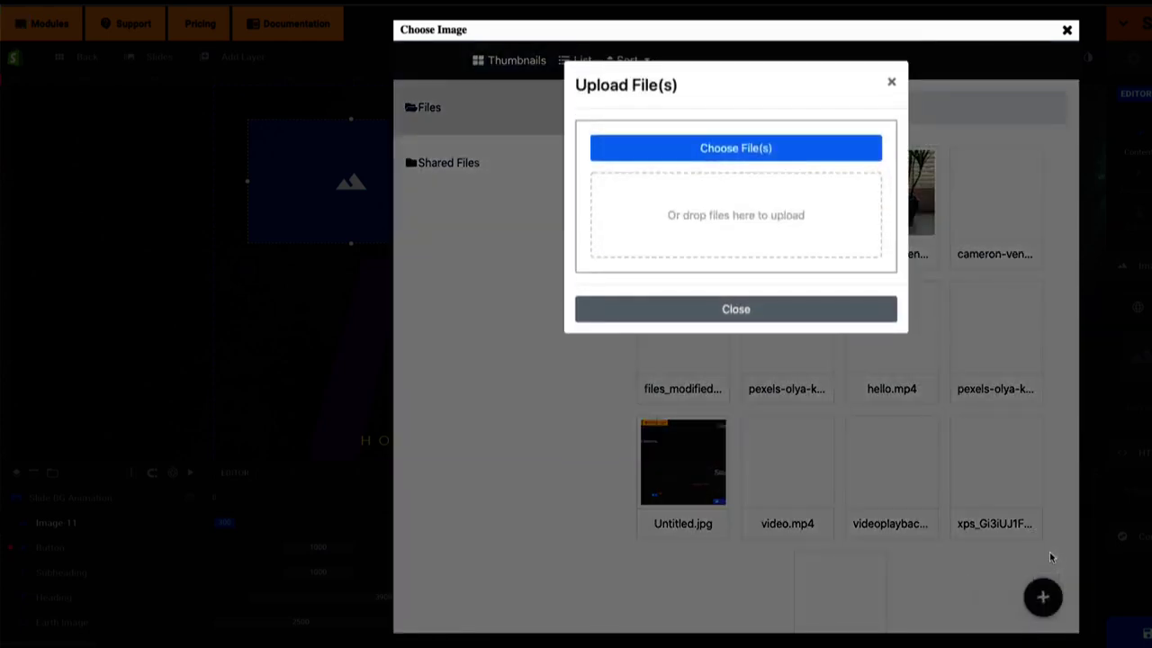
click(753, 150)
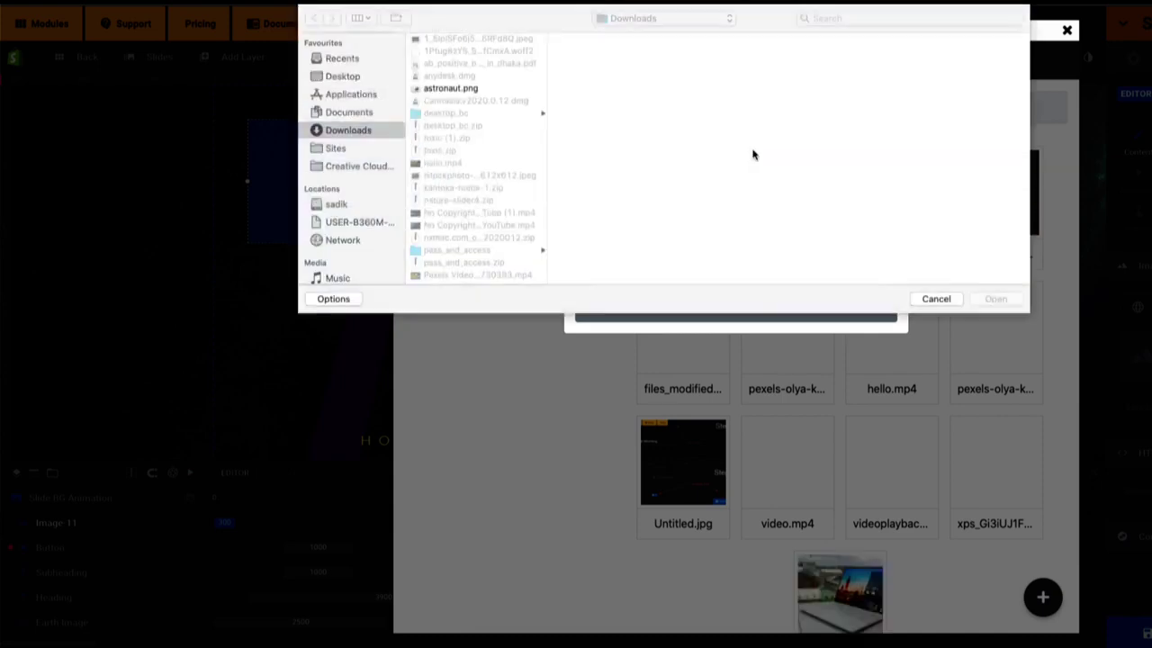
click(463, 90)
click(990, 301)
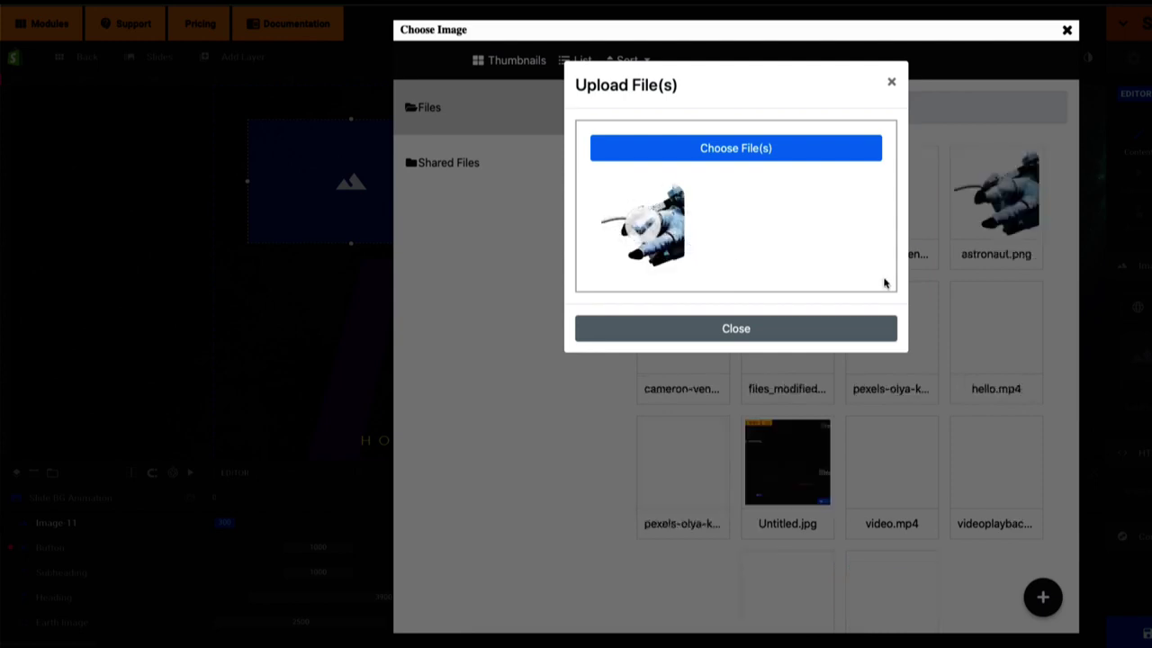
click(822, 330)
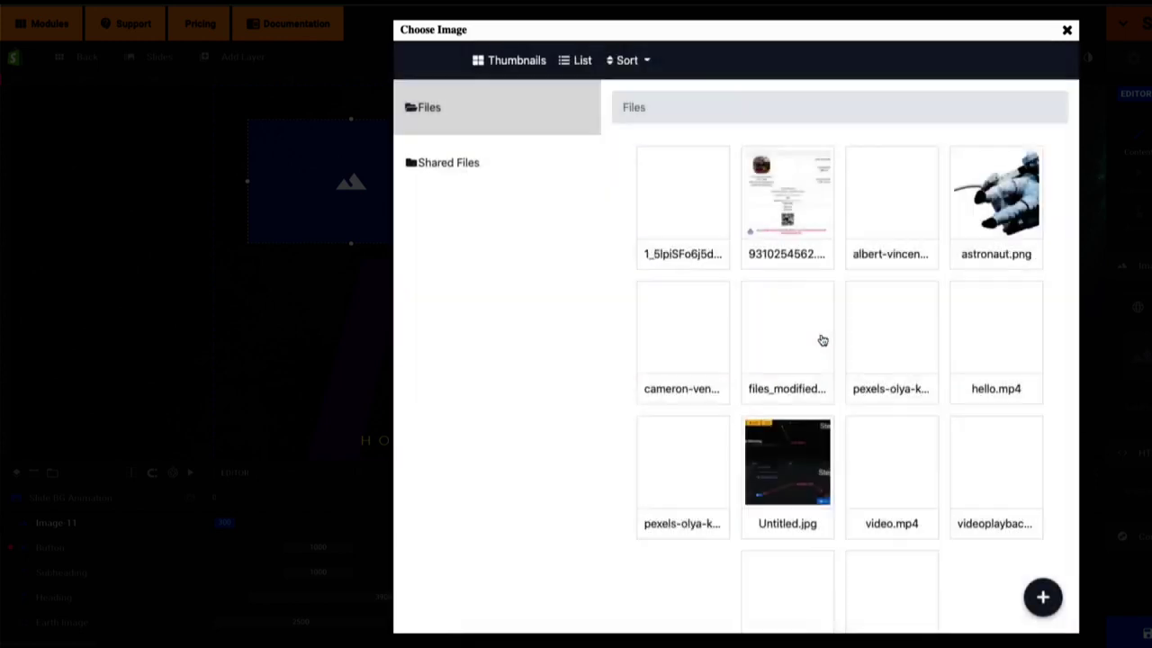
click(1005, 198)
click(932, 612)
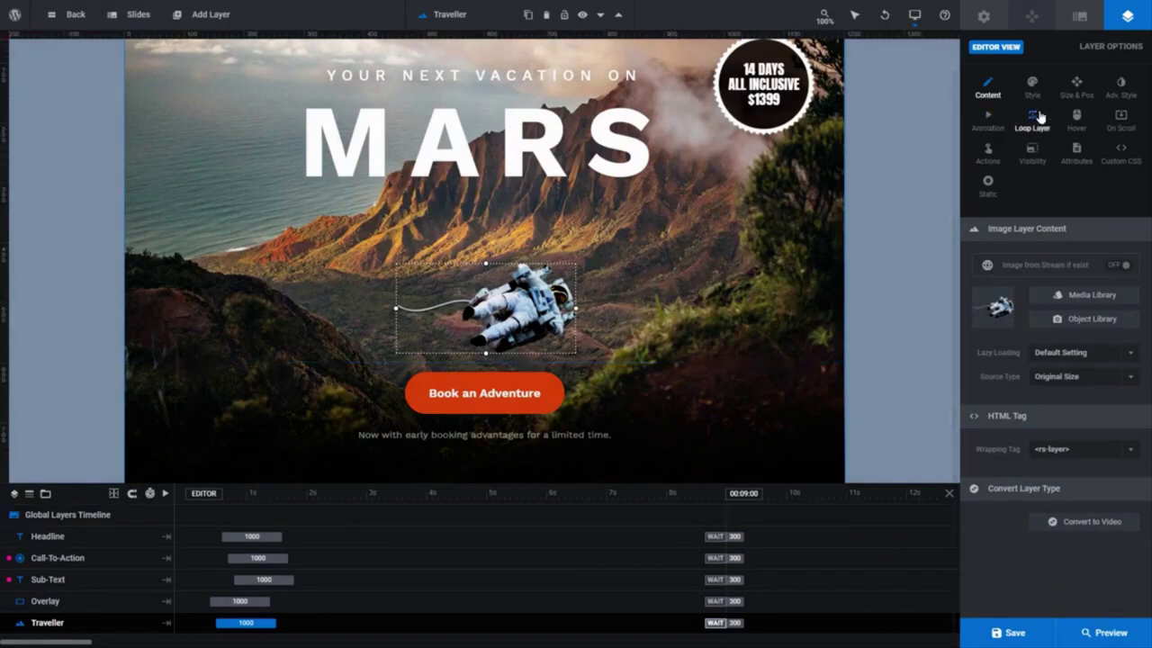
- Lock aspect ratio and enlarge the astronaut to 550 × 278 px, just above the button
click(1075, 99)
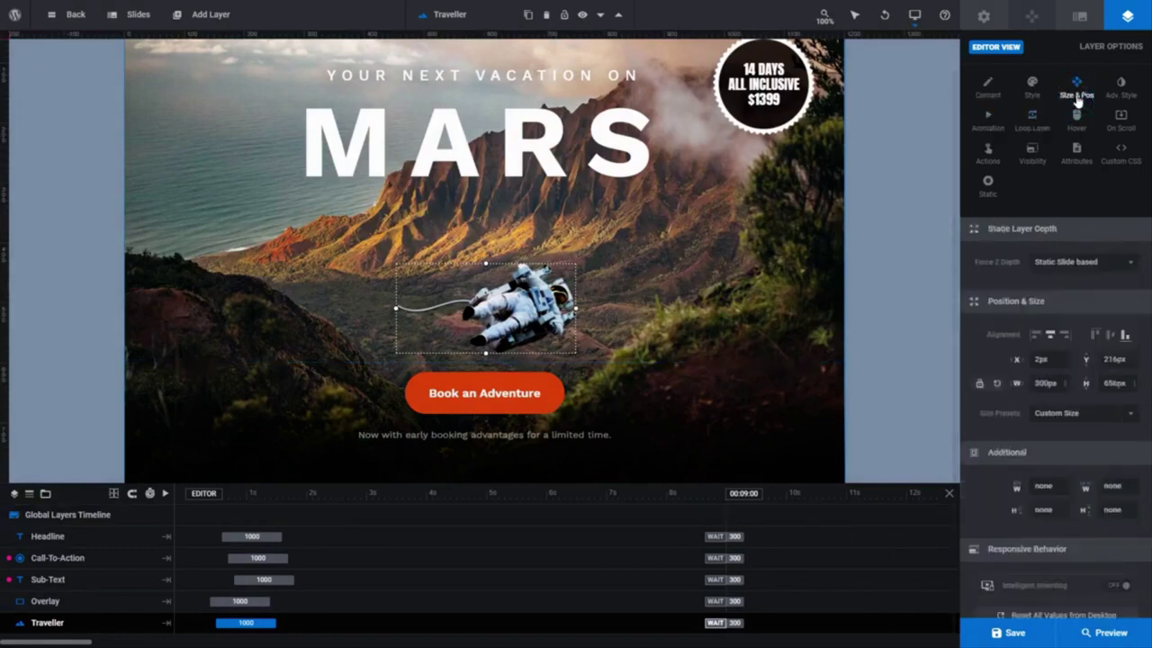
click(980, 385)
drag(500, 311, 495, 258)
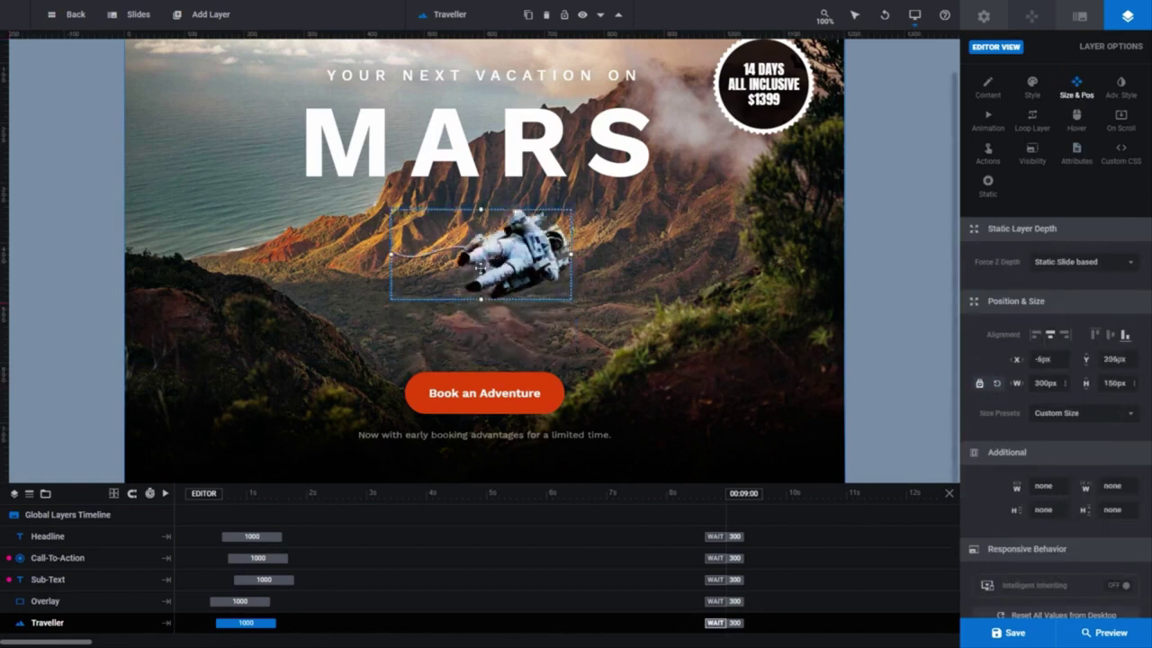
mouse_move(484, 300)
mouse_down()
mouse_move(508, 341)
mouse_move(490, 286)
mouse_up()
drag(477, 298, 471, 300)
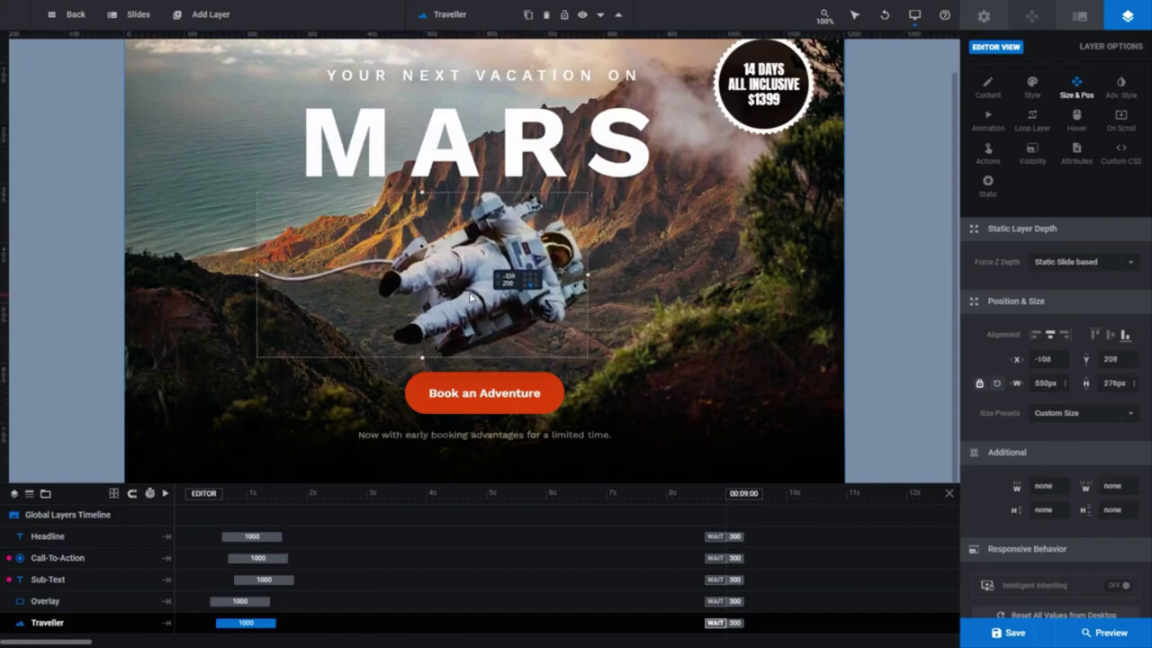
click(662, 308)
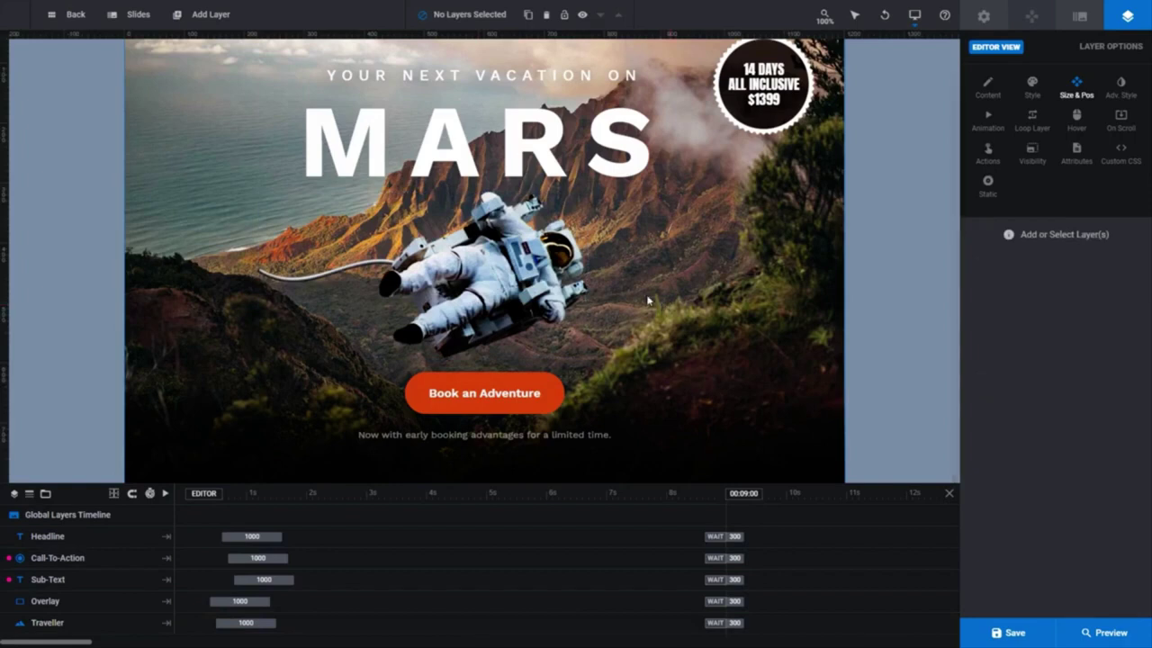
- Open #1 New Slide's Background options and expand the Type dropdown, currently set to Image
mouse_move(139, 18)
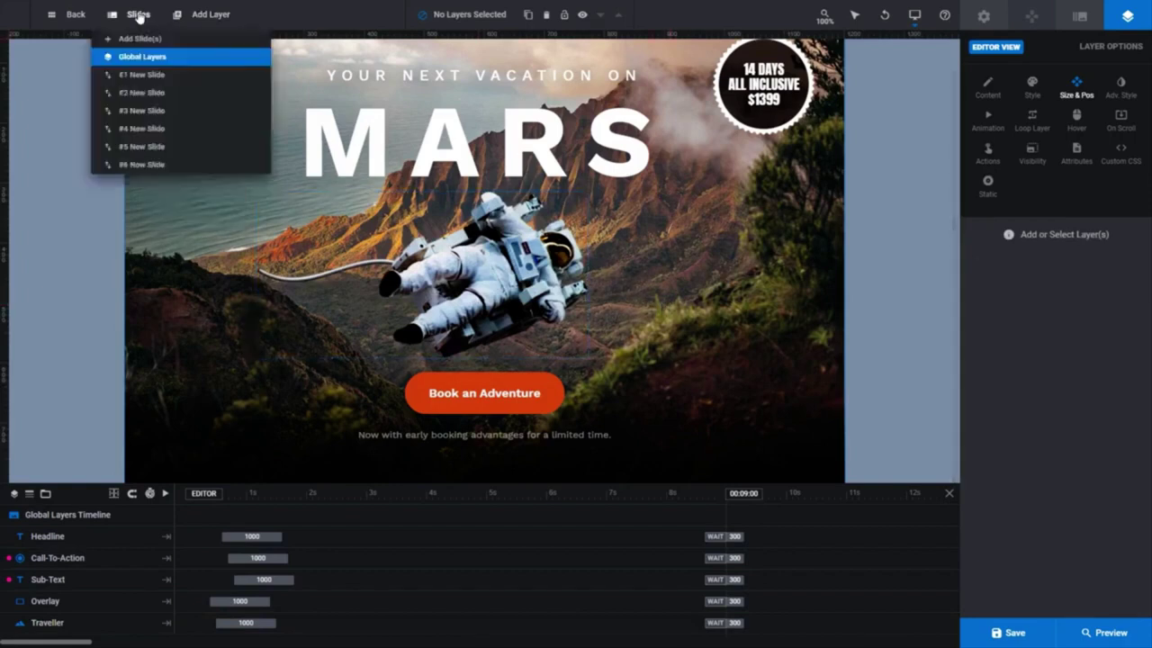
click(138, 75)
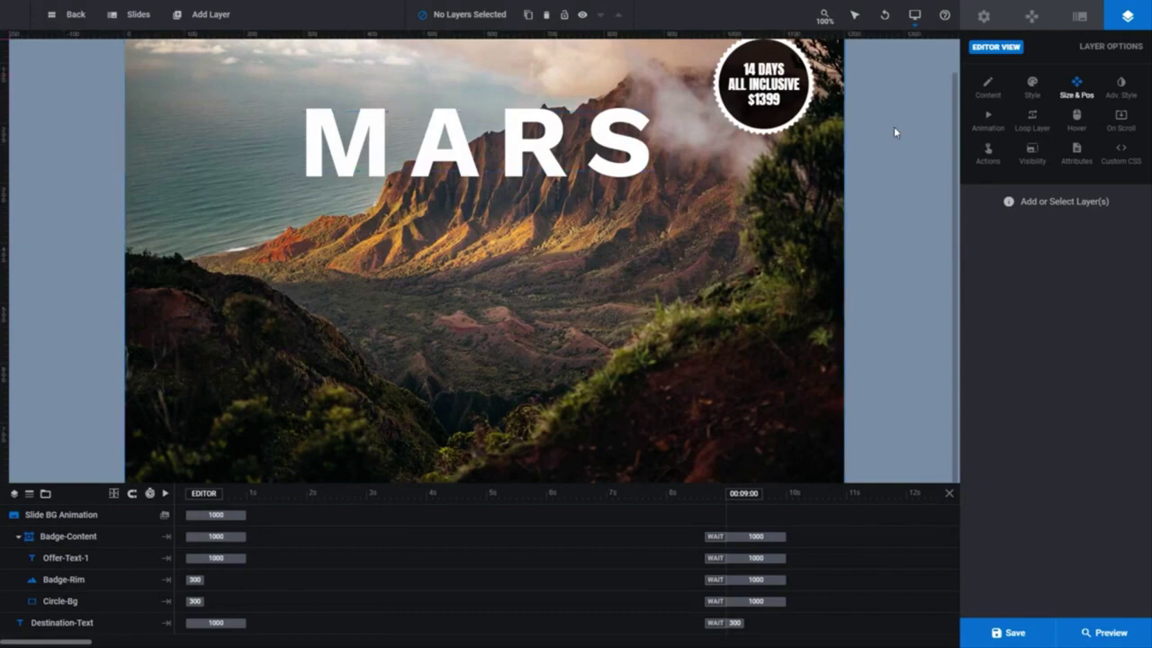
click(1081, 18)
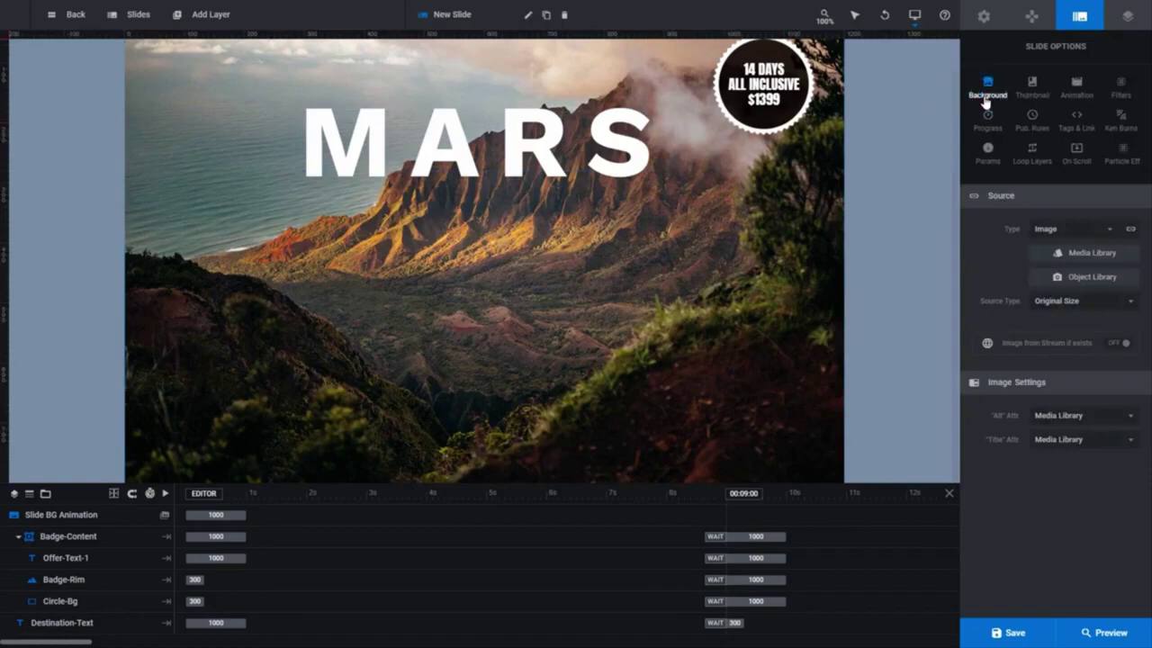
click(1128, 16)
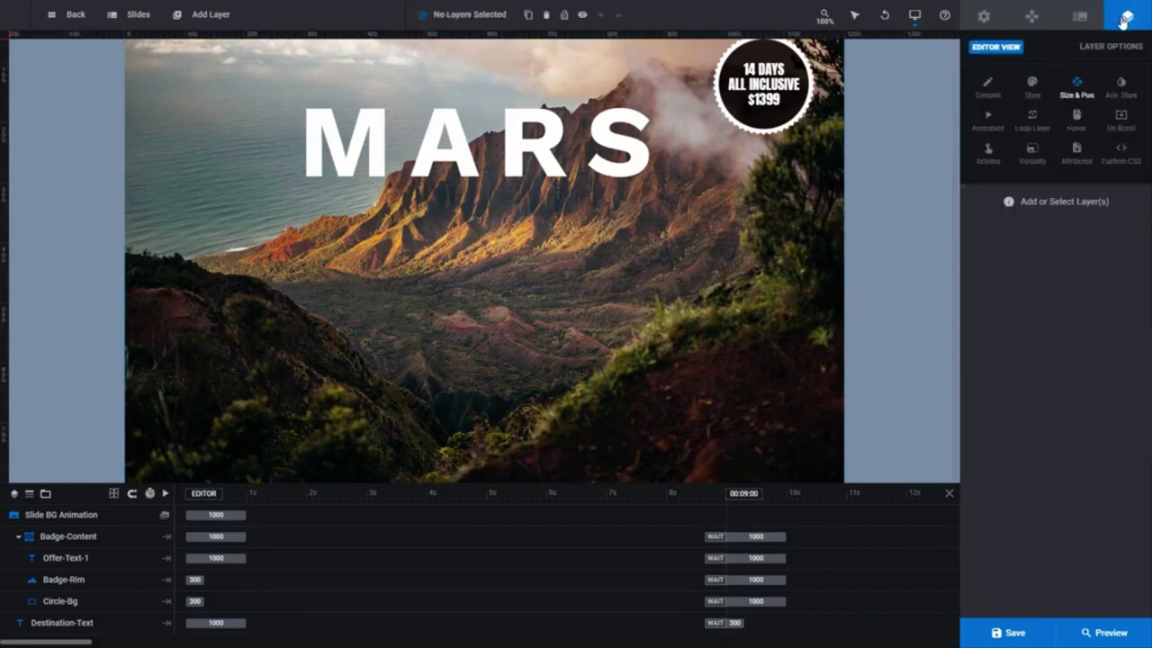
click(164, 517)
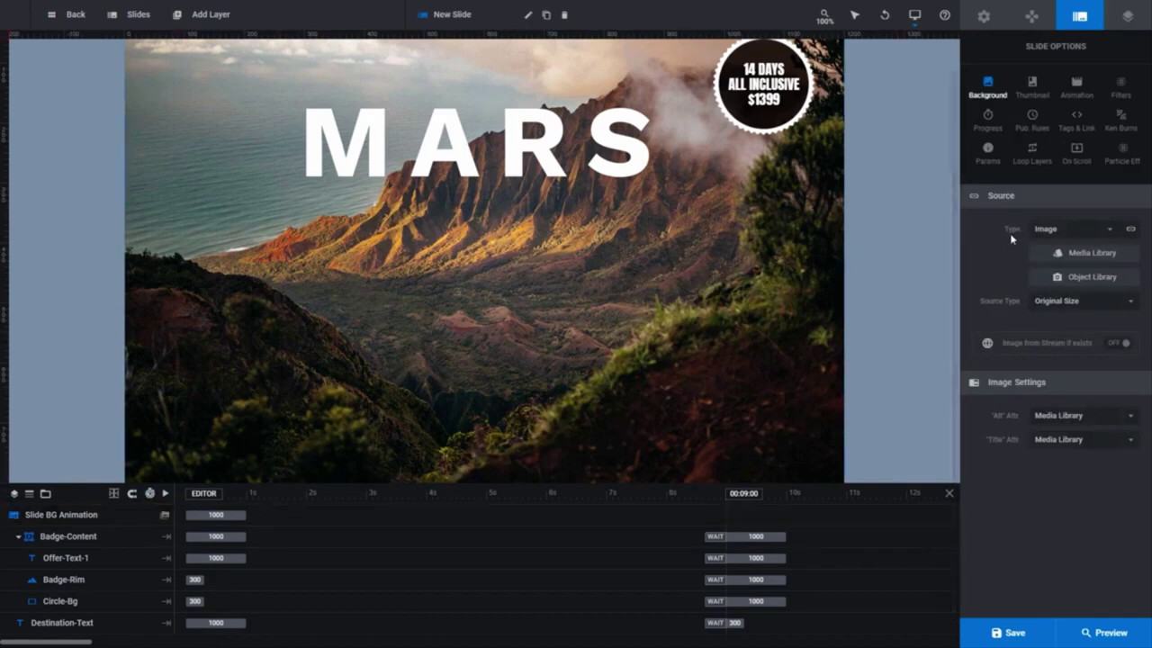
click(1107, 232)
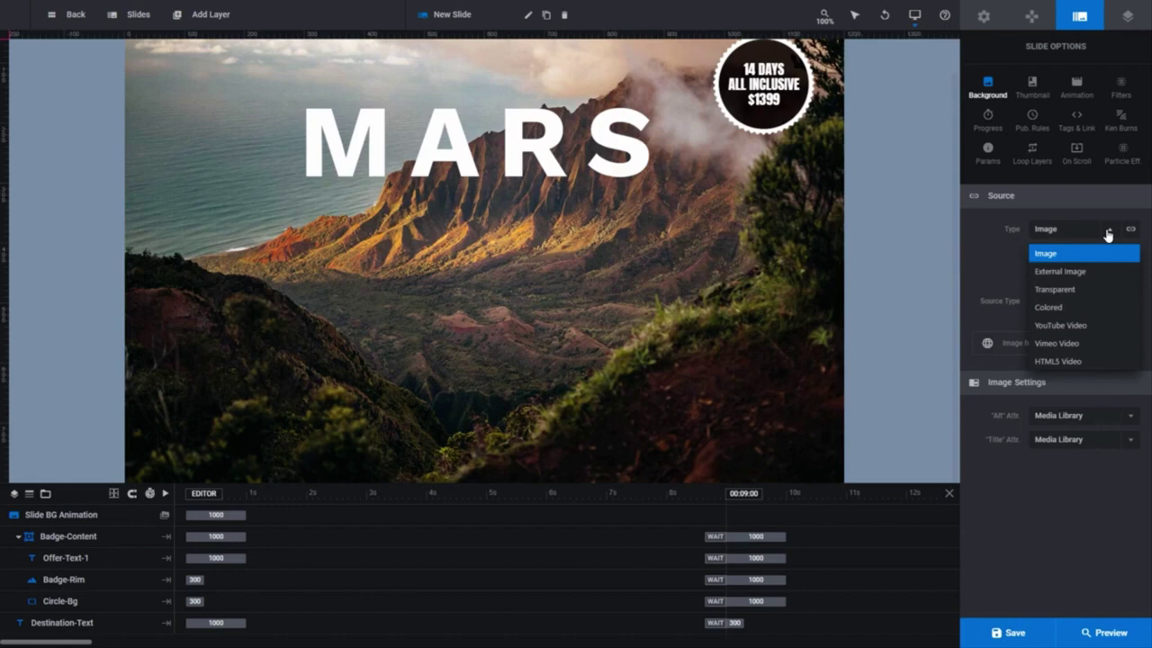
click(1071, 312)
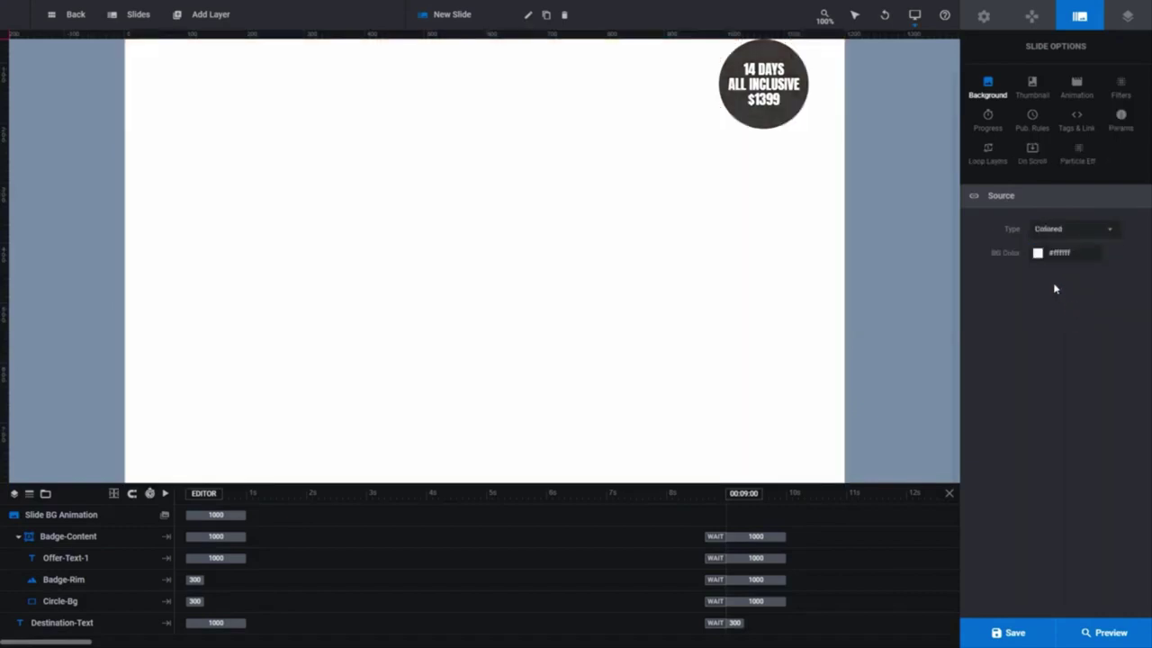
click(1039, 256)
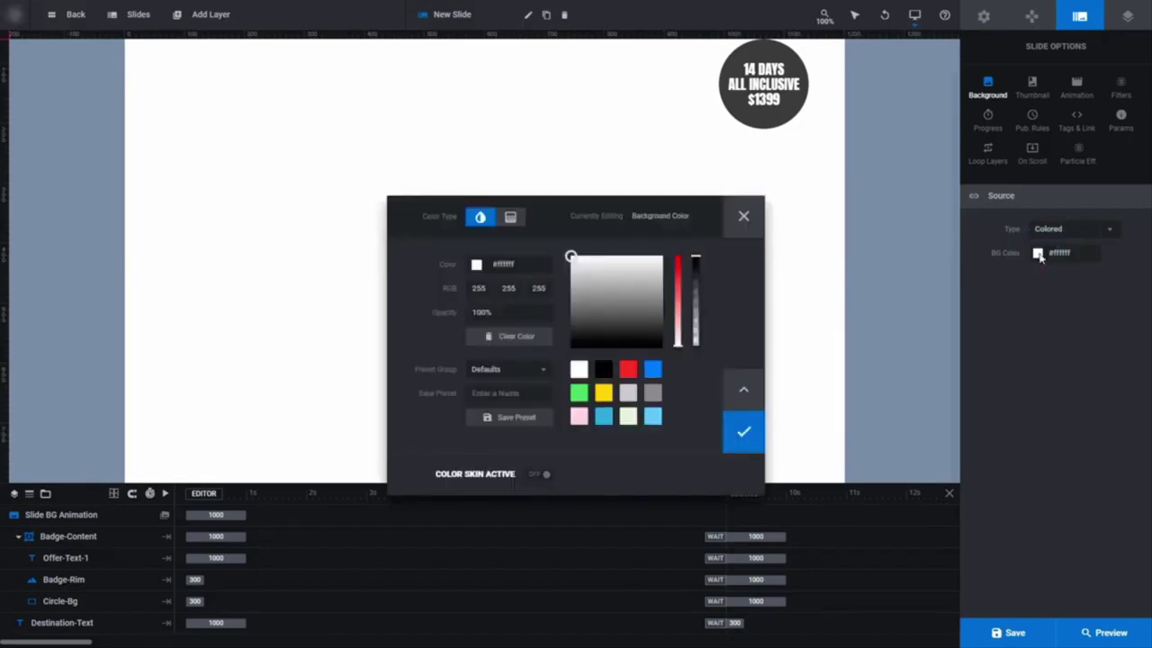
click(627, 369)
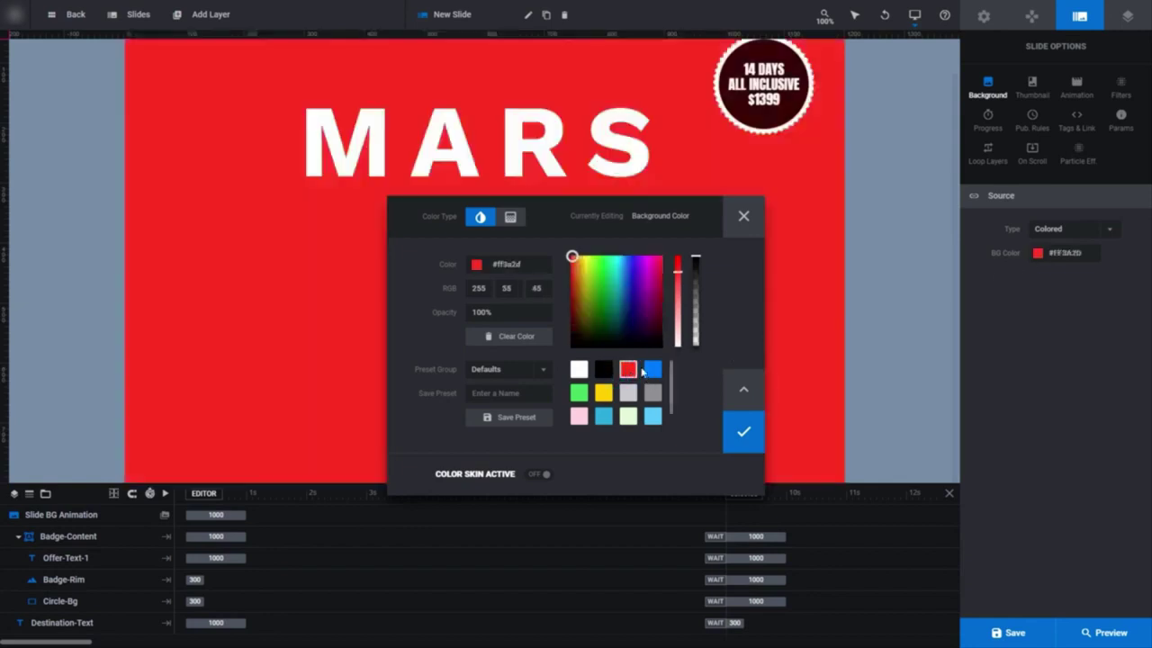
click(653, 370)
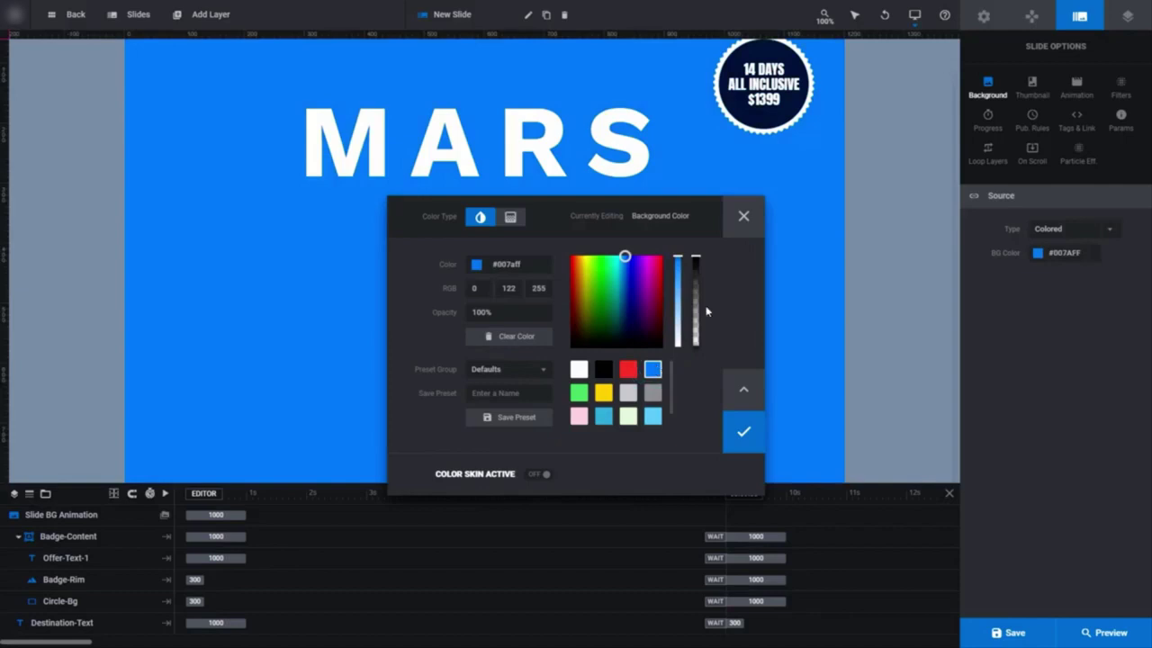
click(742, 430)
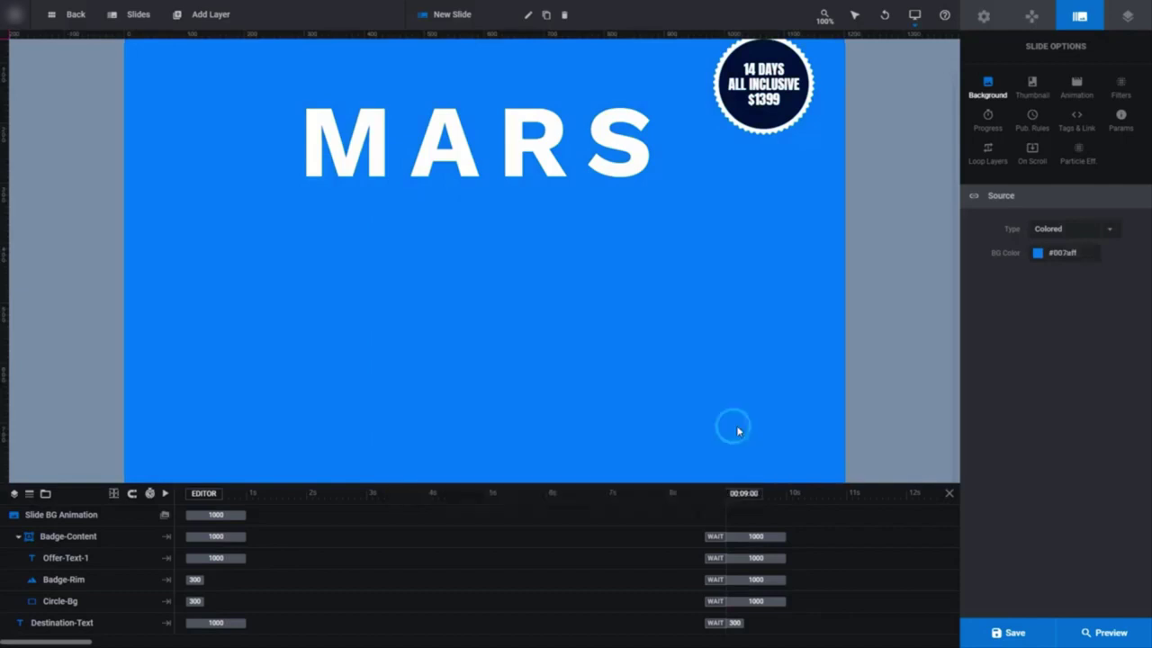
click(1108, 230)
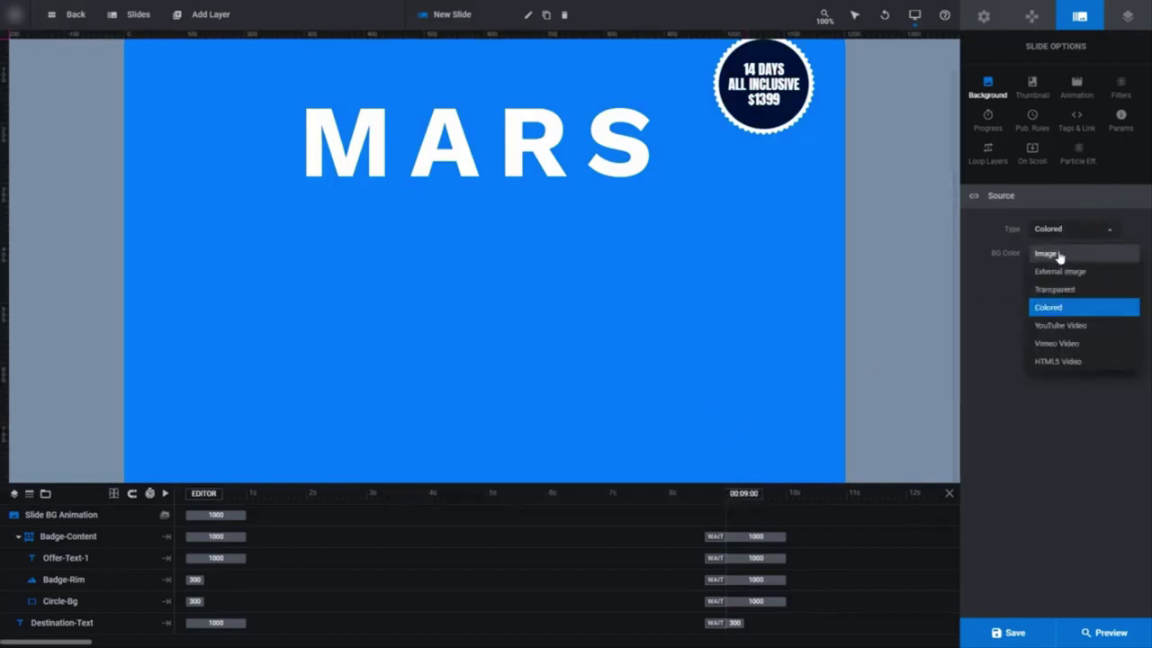
click(1059, 255)
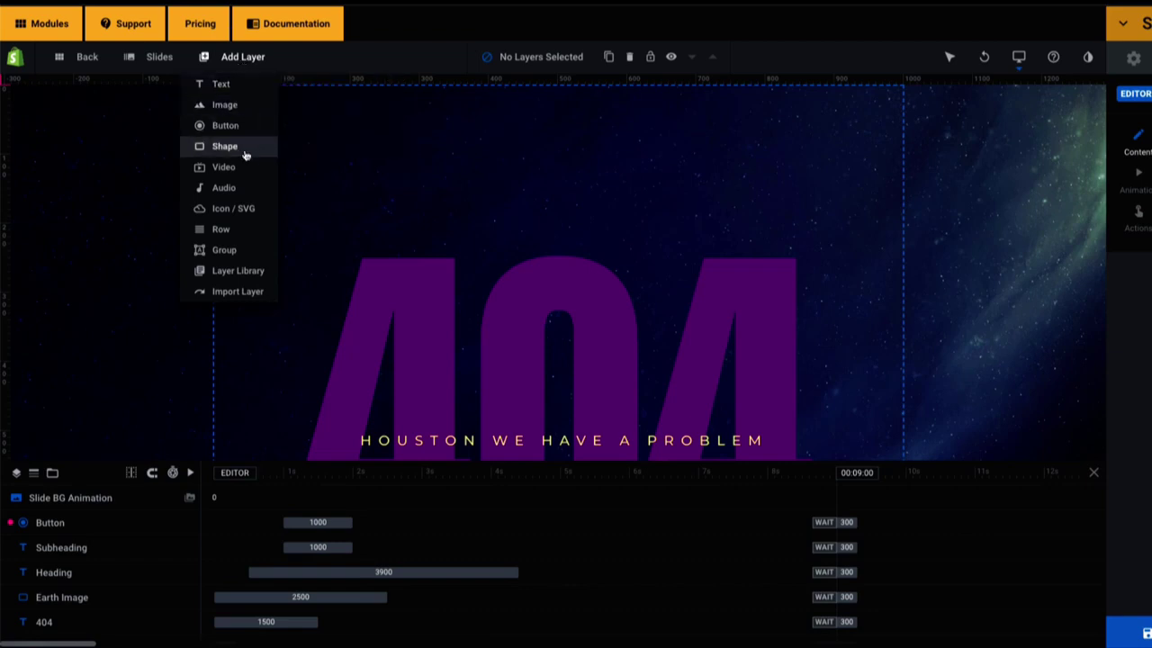
- Upload astronaut.png to the Revslider library and place it in a new image layer
mouse_move(242, 114)
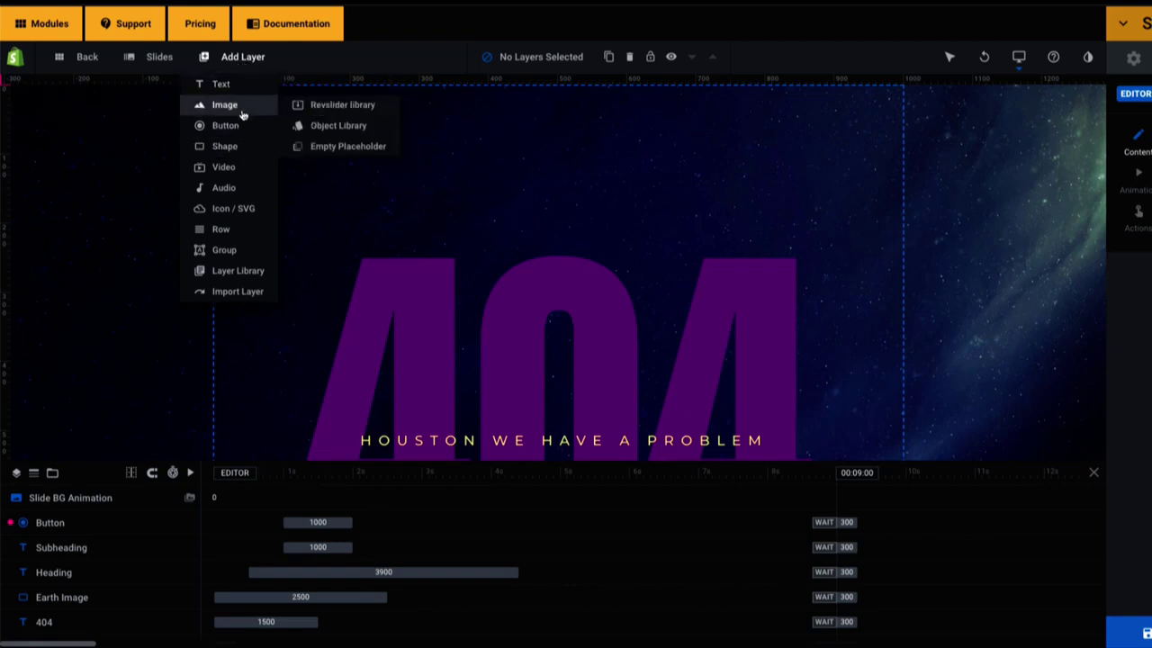
click(340, 106)
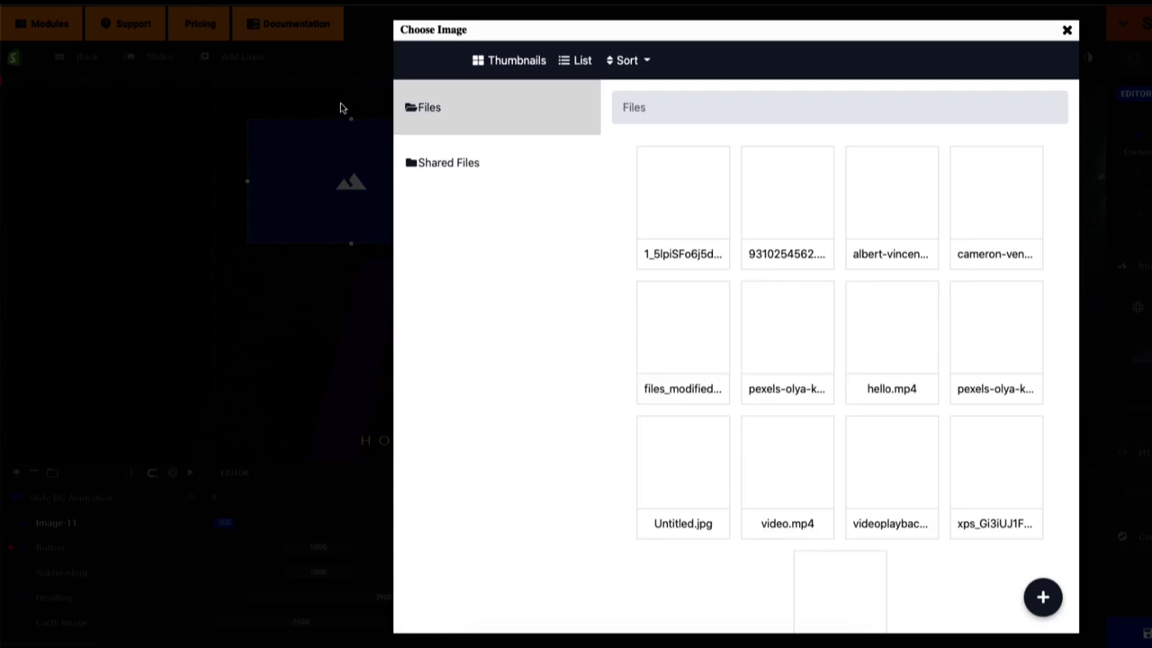
click(1041, 607)
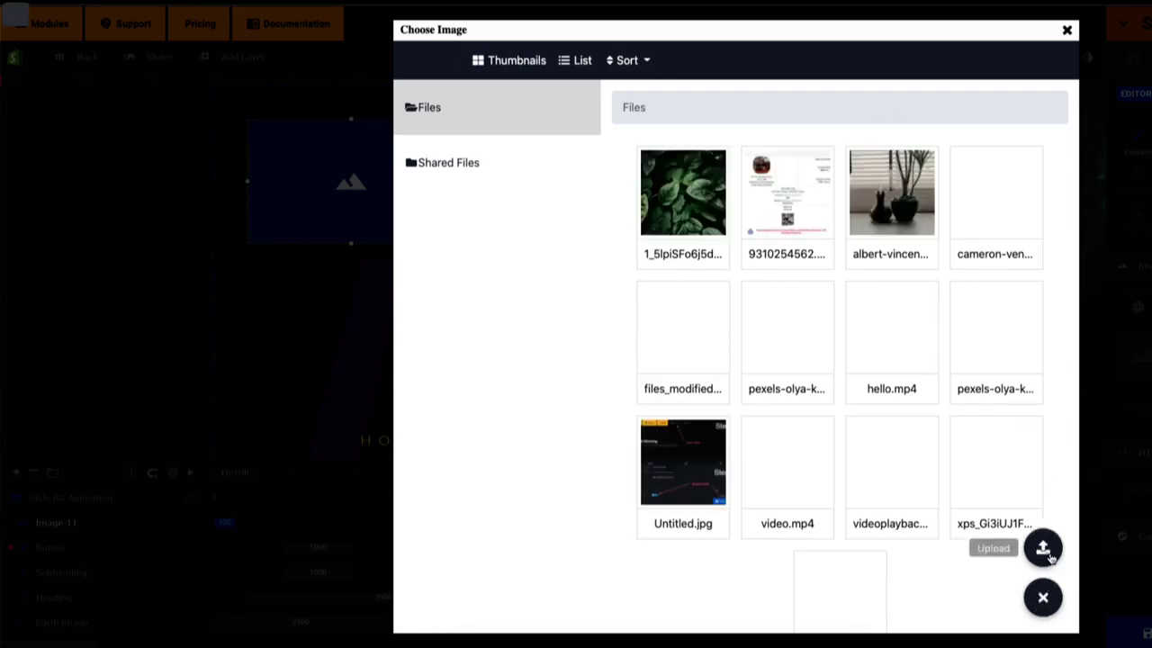
click(1047, 553)
click(736, 148)
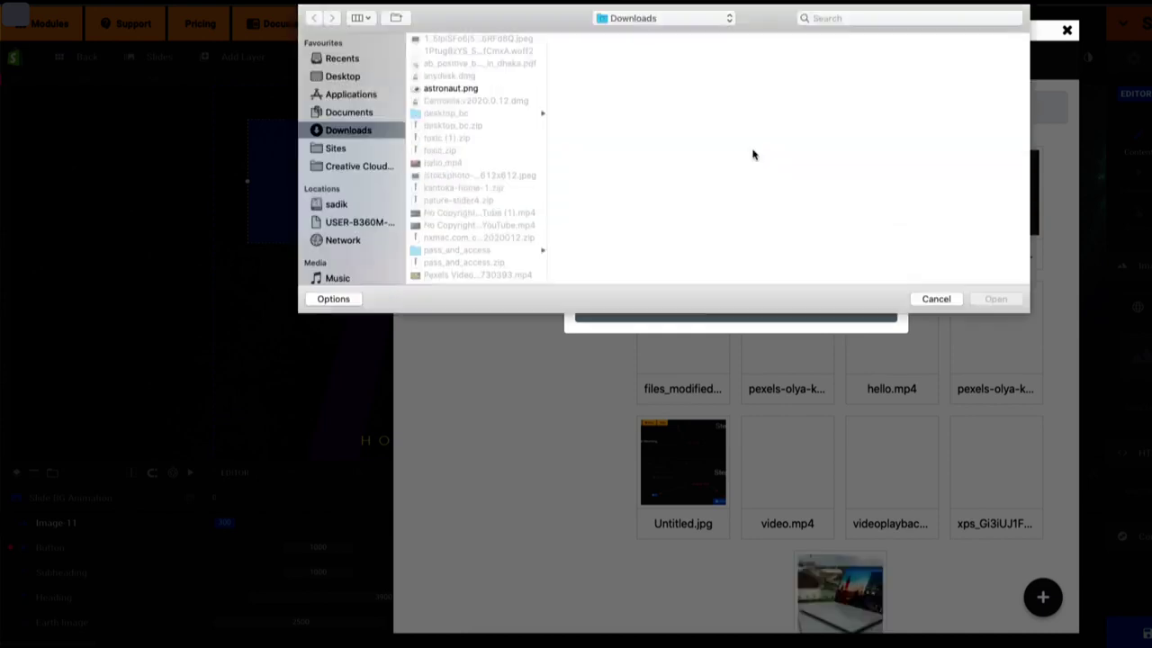
click(465, 91)
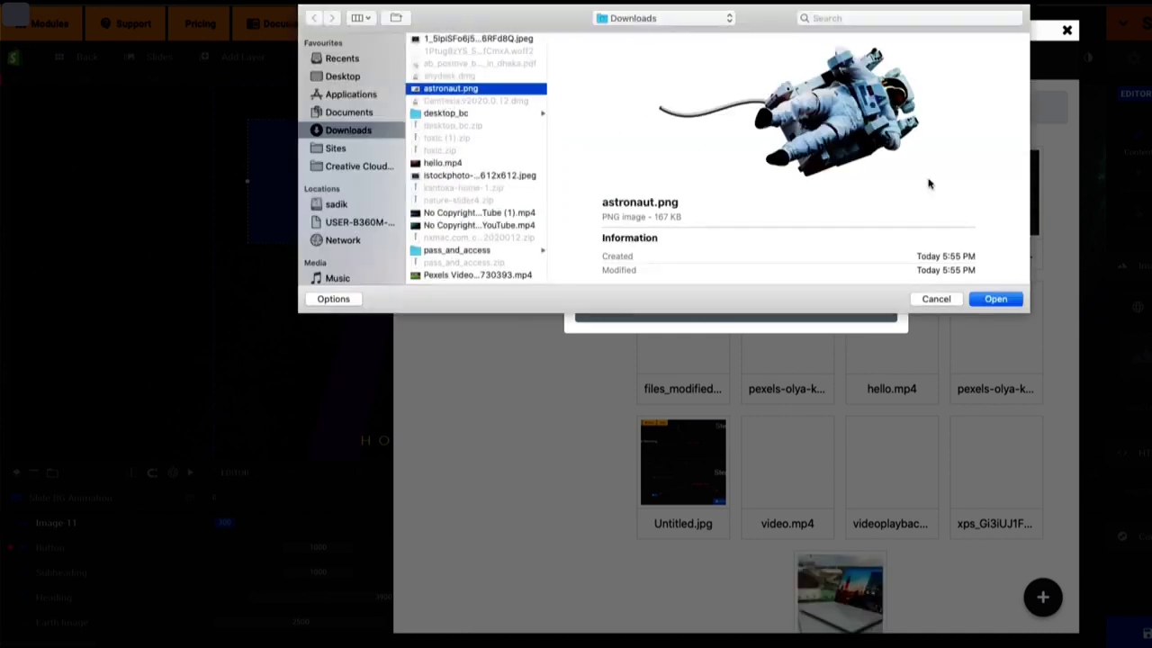
click(988, 298)
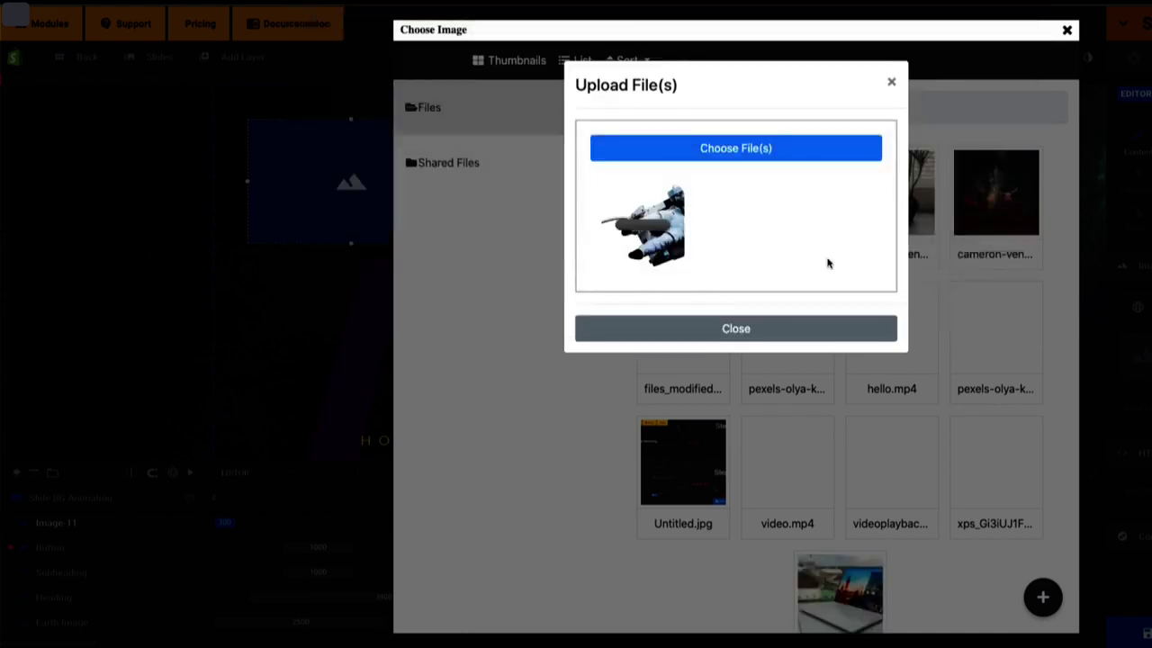
click(820, 335)
click(1005, 197)
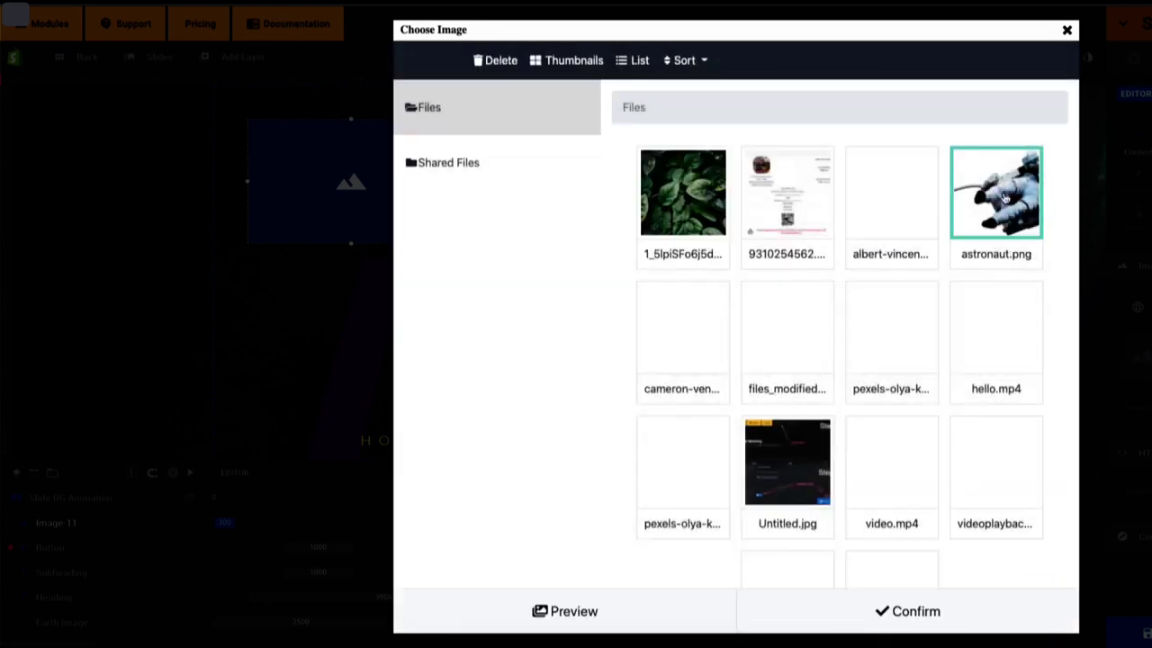
click(933, 614)
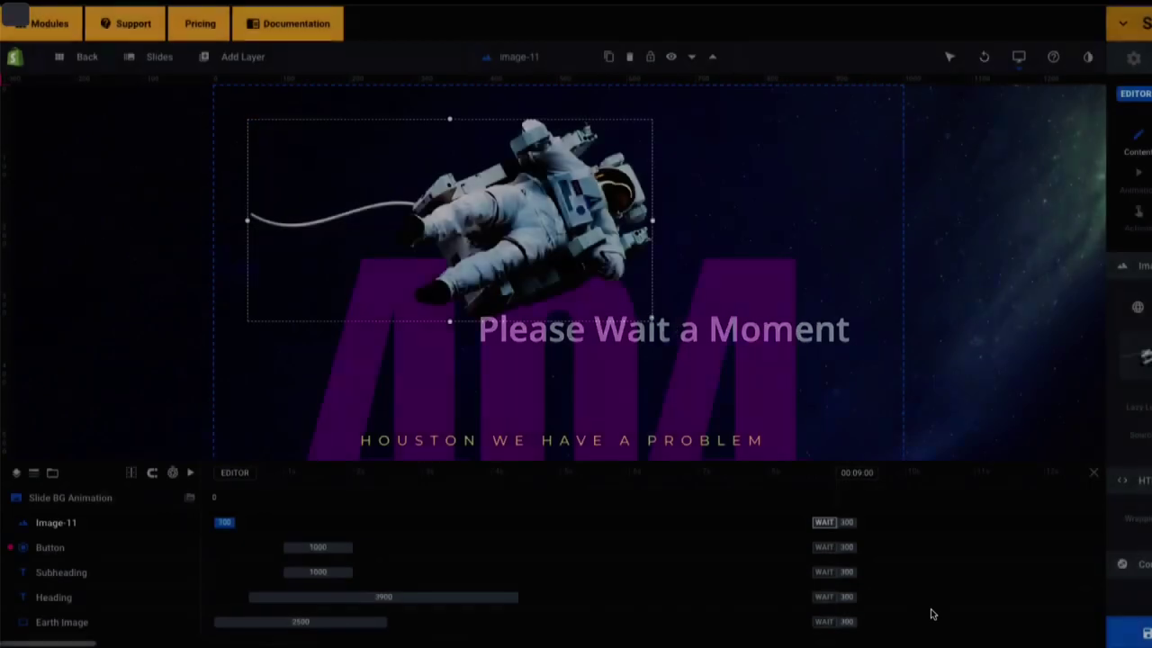
- Move the astronaut image layer about 54 px lower
drag(499, 203, 505, 252)
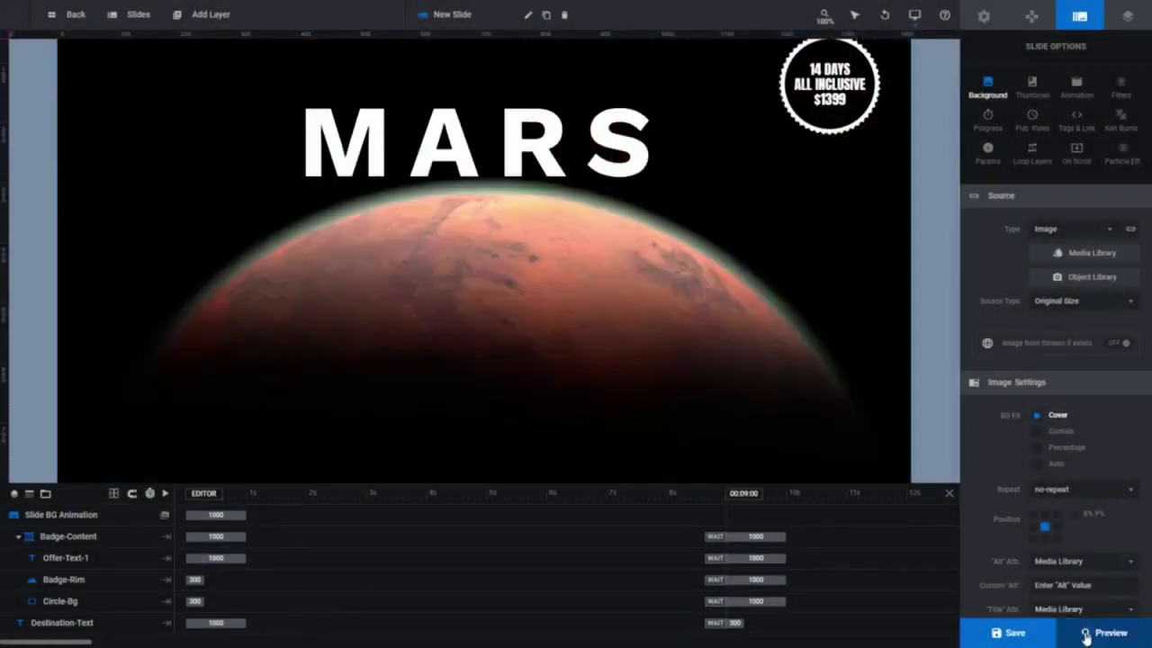
- Preview the Traveller Carousel slider
click(1103, 634)
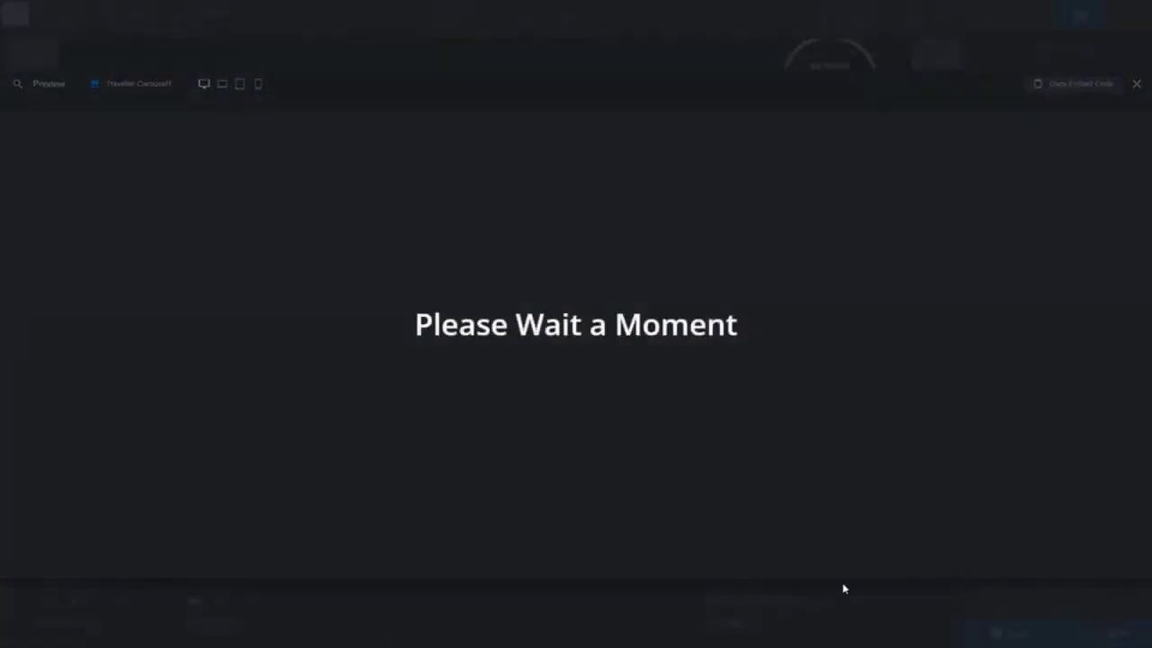